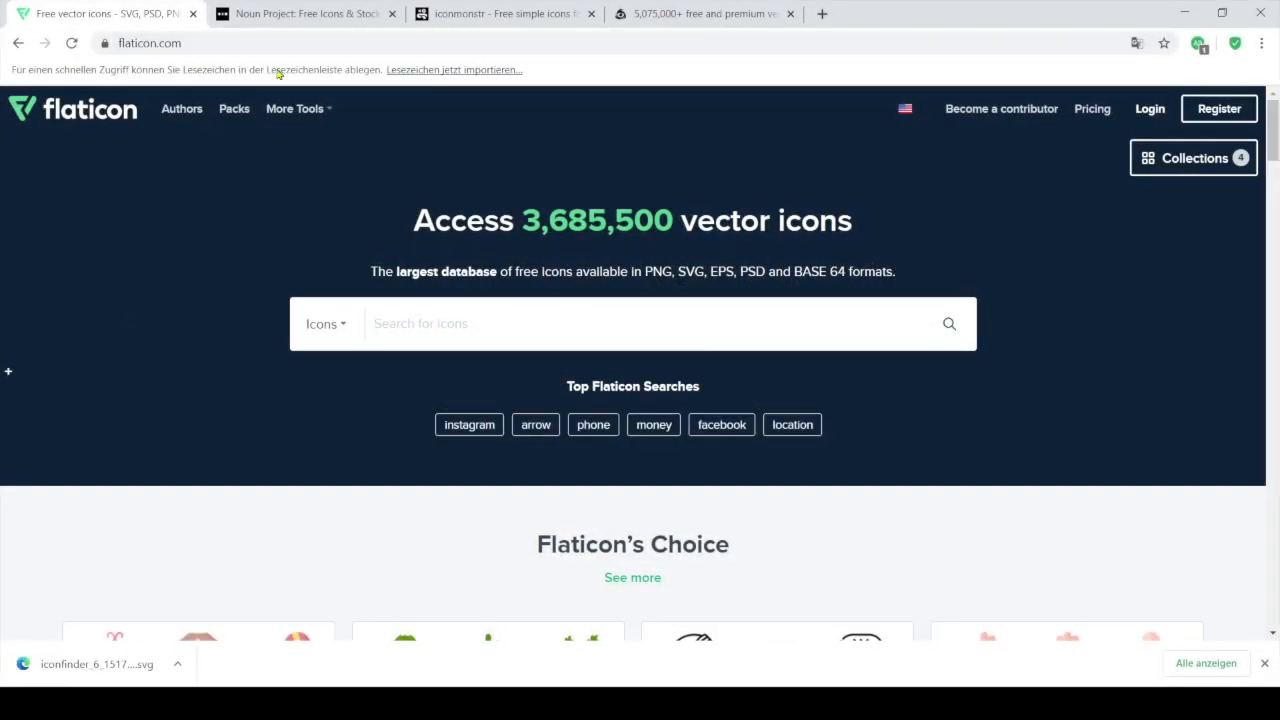
- Look through the Noun Project, iconmonstr and Iconfinder sites as sources for free icons
{"action": "left_click", "coordinate": [277, 24]}
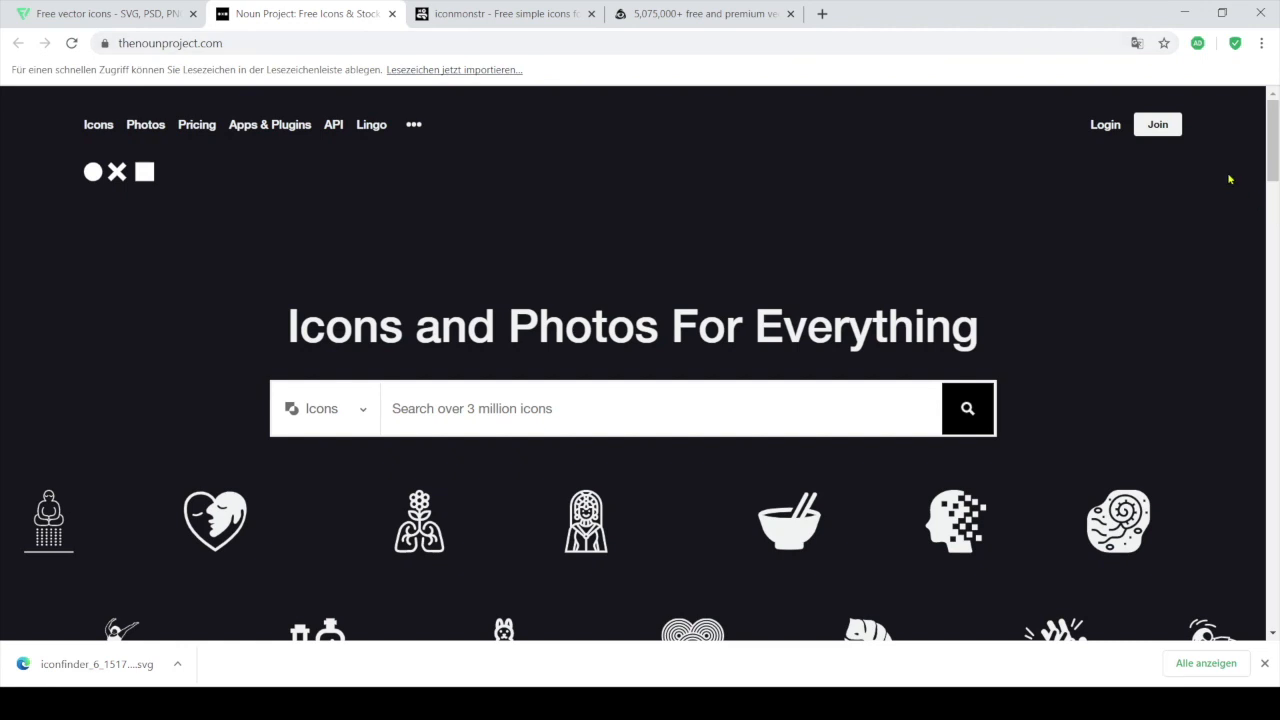
{"action": "left_click", "coordinate": [470, 14]}
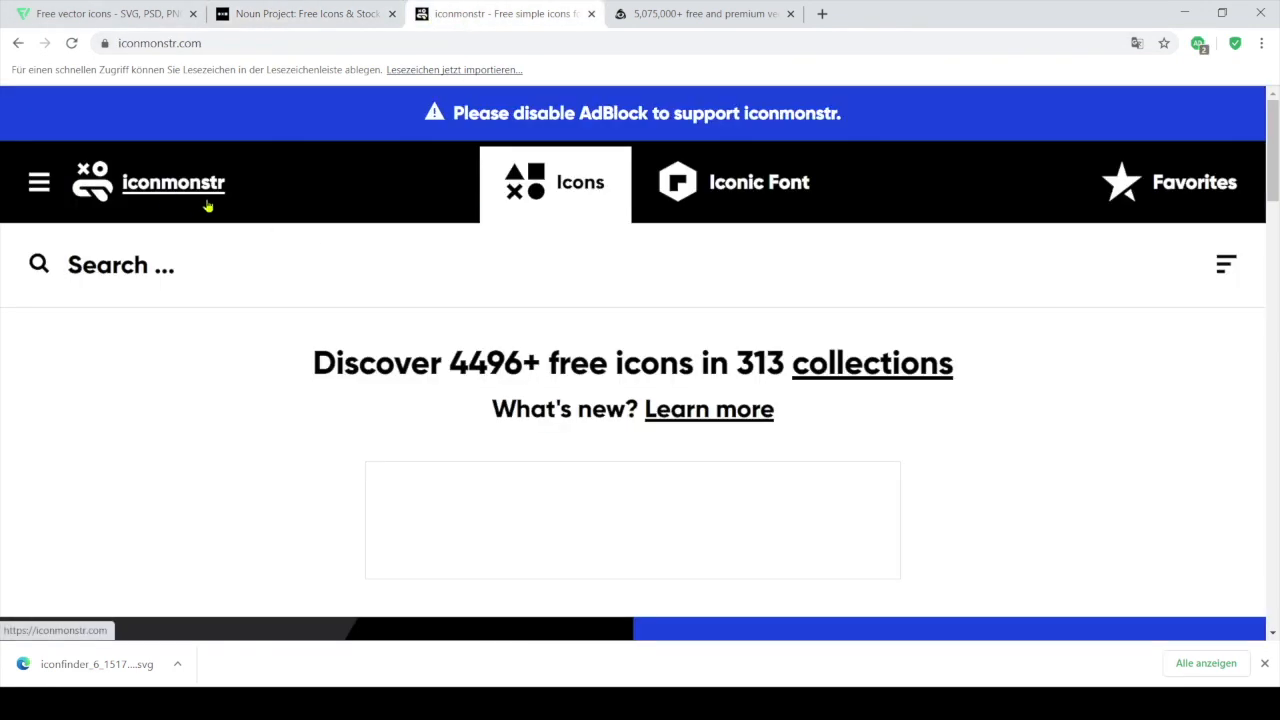
{"action": "scroll", "coordinate": [443, 229], "scroll_direction": "down", "scroll_amount": 15}
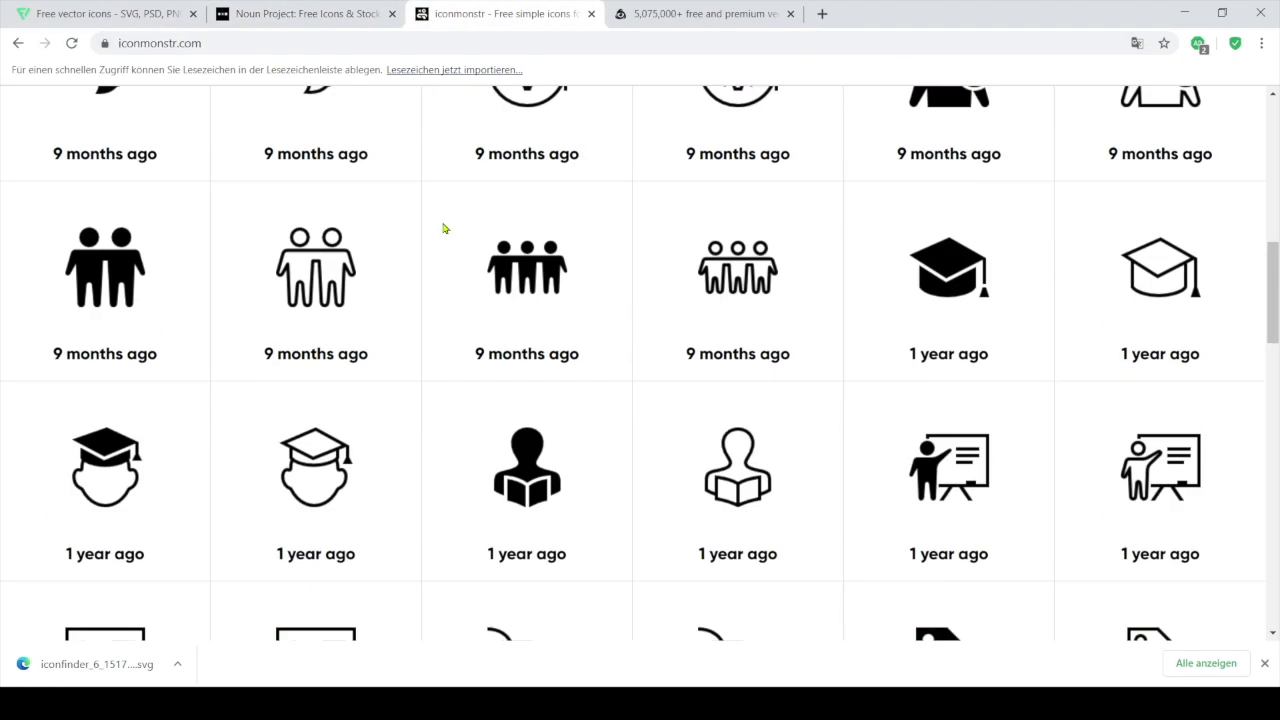
{"action": "left_click", "coordinate": [710, 14]}
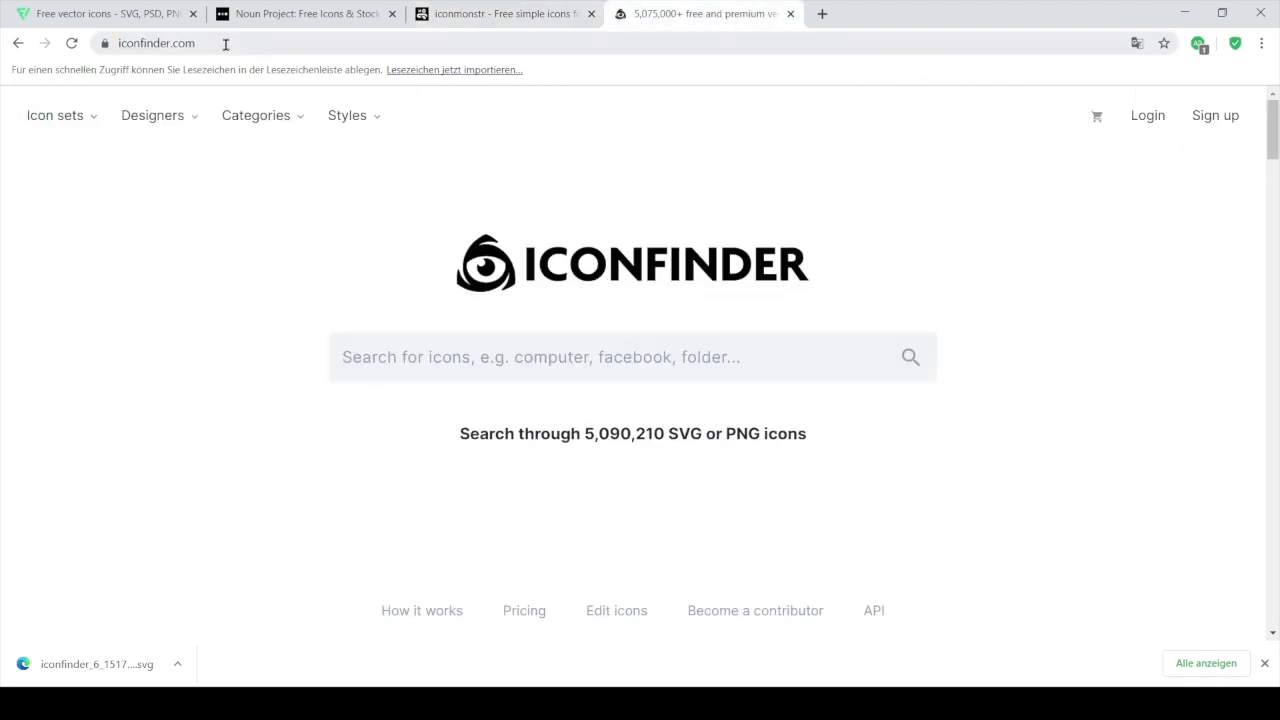
- Search Iconfinder for "ice cream" icons and filter the results to Free with the "No link back" licence
{"action": "left_click", "coordinate": [577, 360]}
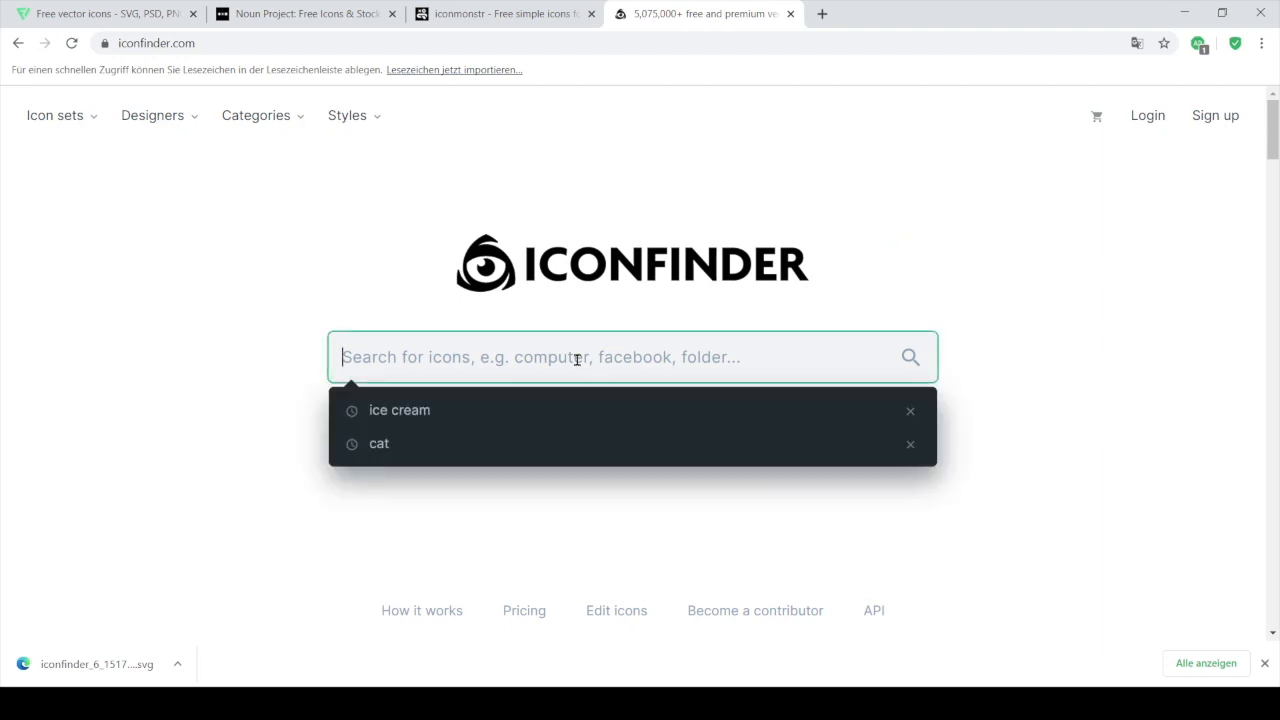
{"action": "left_click", "coordinate": [423, 412]}
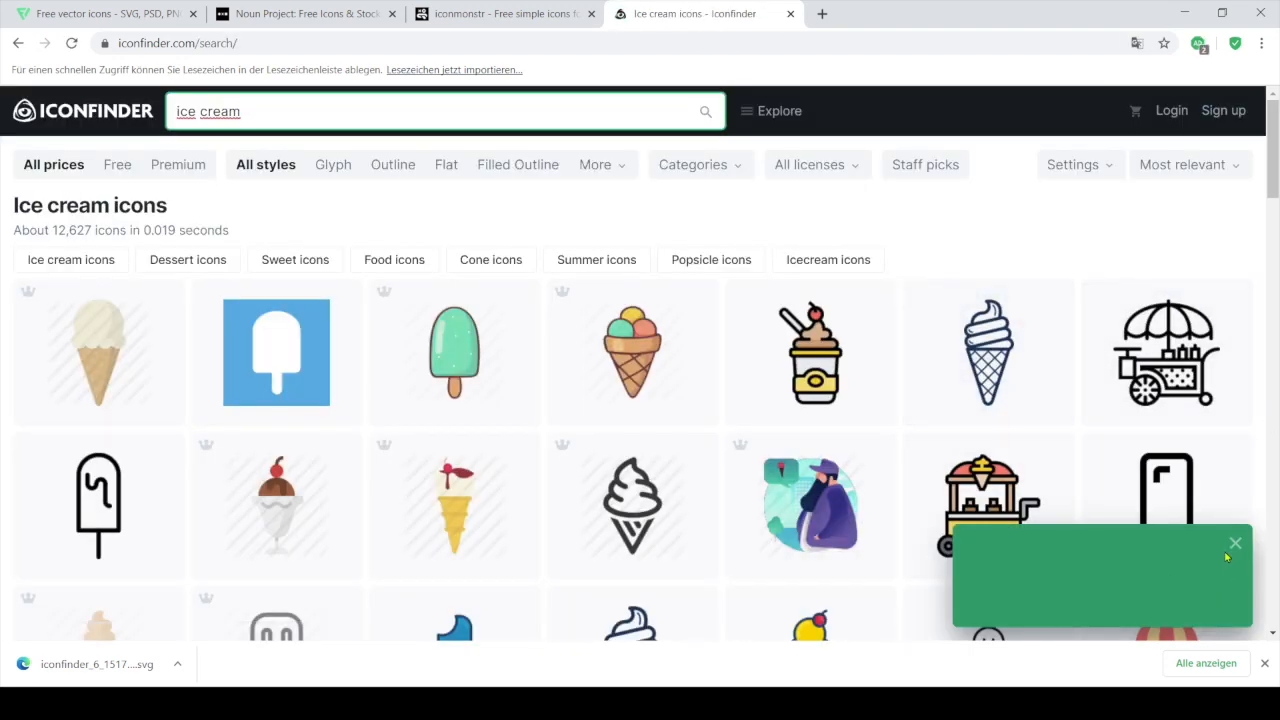
{"action": "left_click", "coordinate": [1232, 547]}
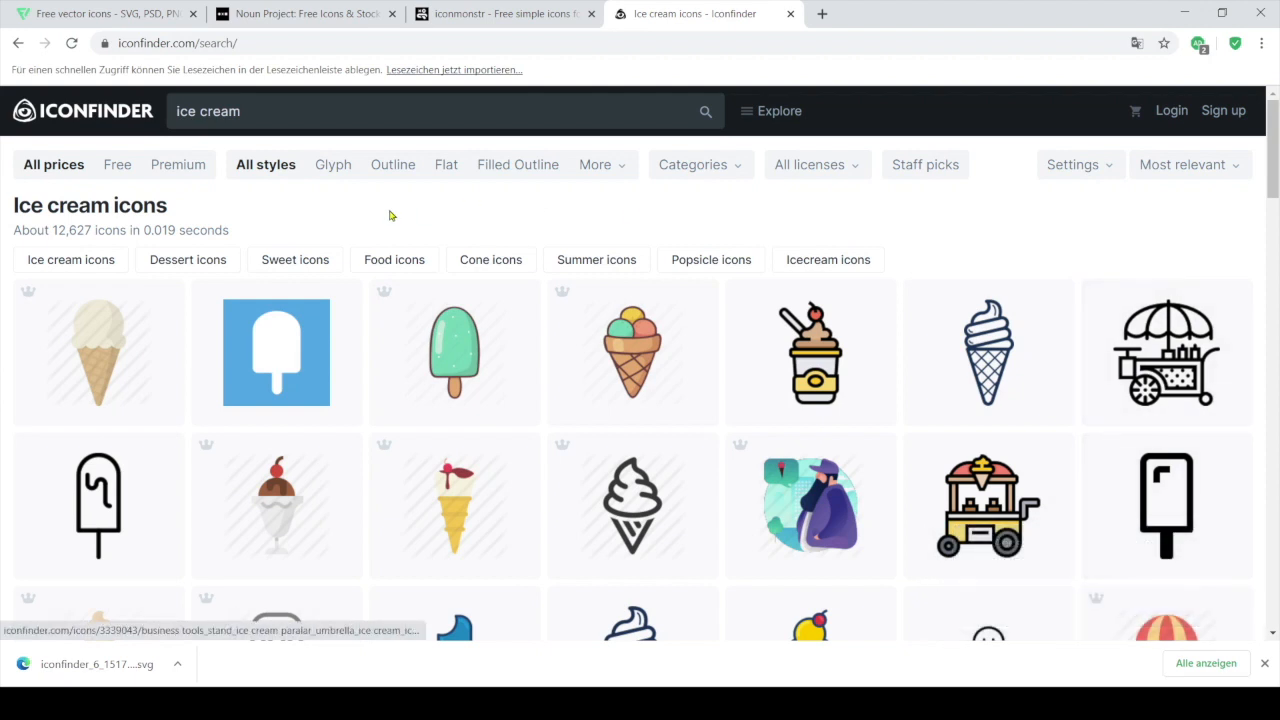
{"action": "left_click", "coordinate": [112, 168]}
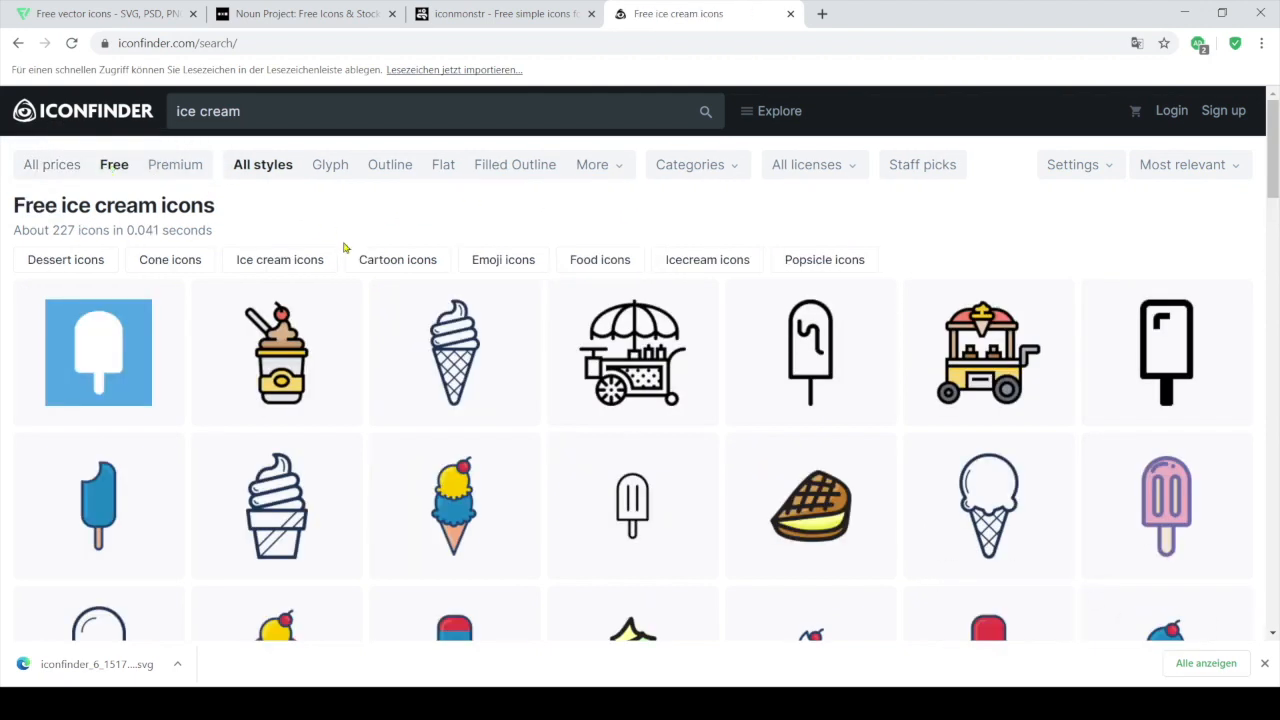
{"action": "left_click", "coordinate": [797, 167]}
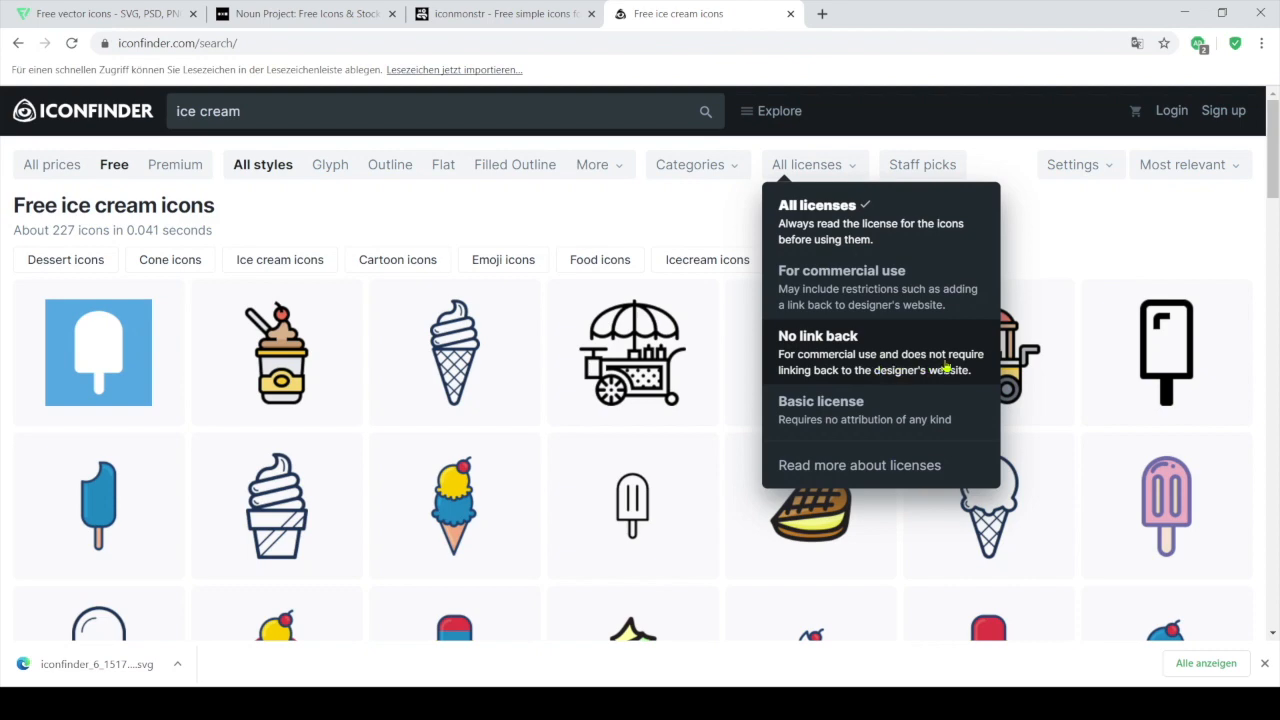
{"action": "left_click", "coordinate": [896, 356]}
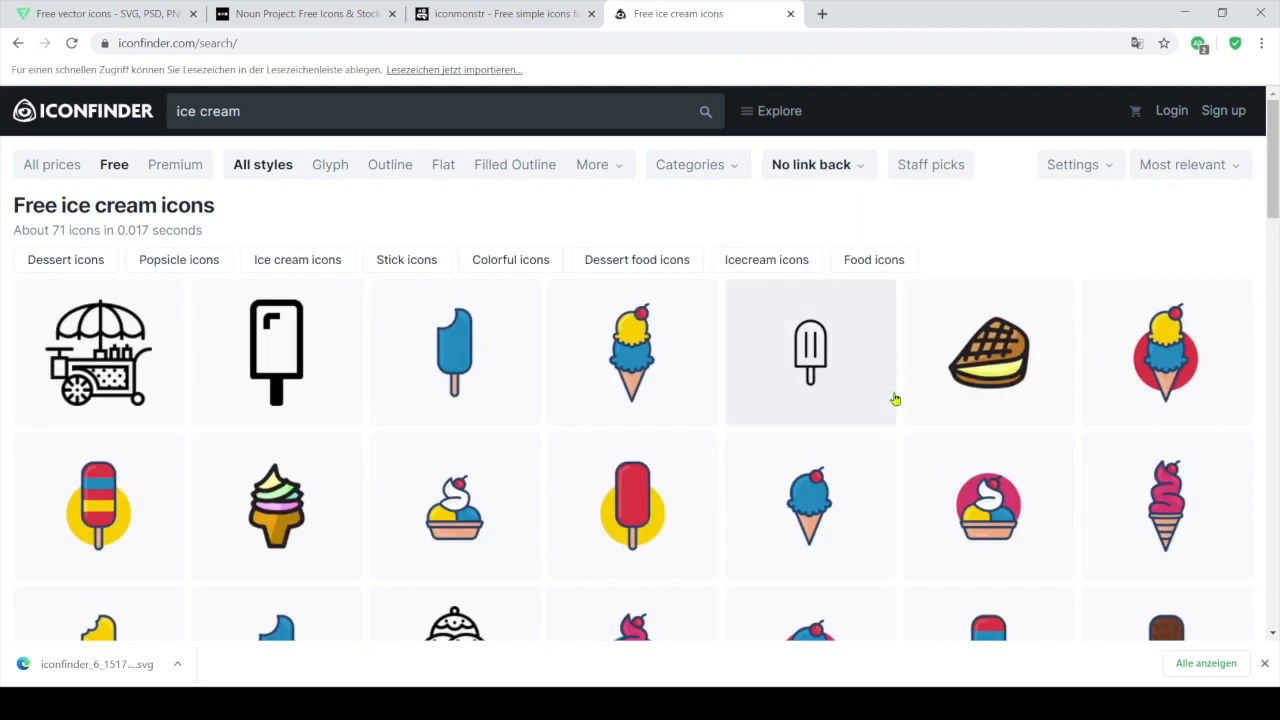
- Choose the pink soft-serve icon with the striped cone and cherry, check its licence terms and download it as SVG
{"action": "scroll", "coordinate": [1006, 230], "scroll_direction": "down", "scroll_amount": 8}
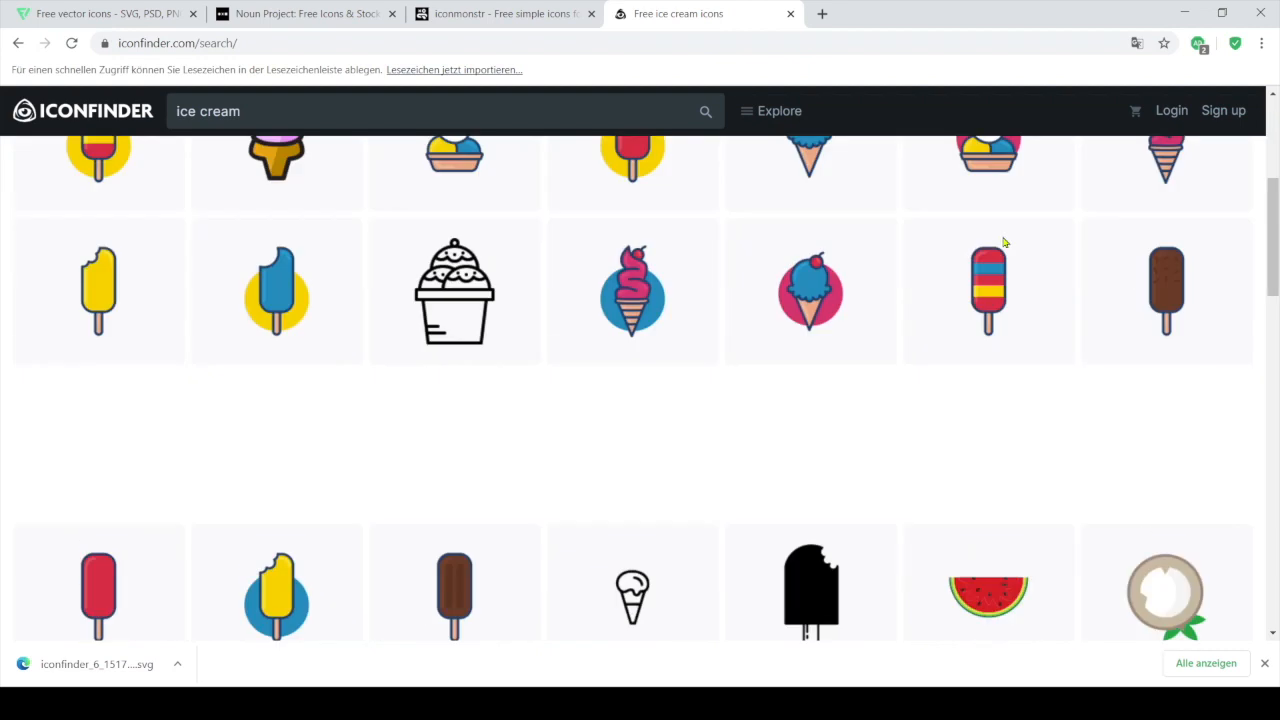
{"action": "scroll", "coordinate": [1003, 243], "scroll_direction": "down", "scroll_amount": 5}
{"action": "scroll", "coordinate": [1000, 250], "scroll_direction": "up", "scroll_amount": 15}
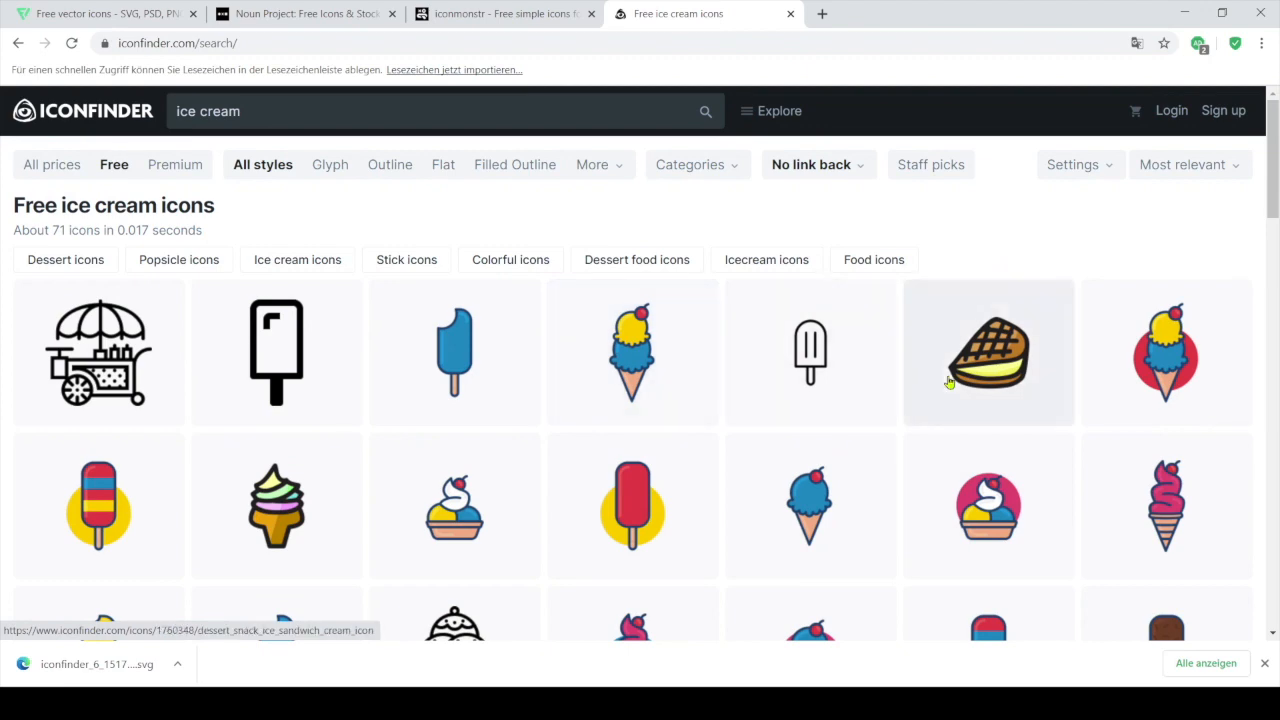
{"action": "left_click", "coordinate": [1166, 500]}
{"action": "scroll", "coordinate": [1110, 520], "scroll_direction": "down", "scroll_amount": 3}
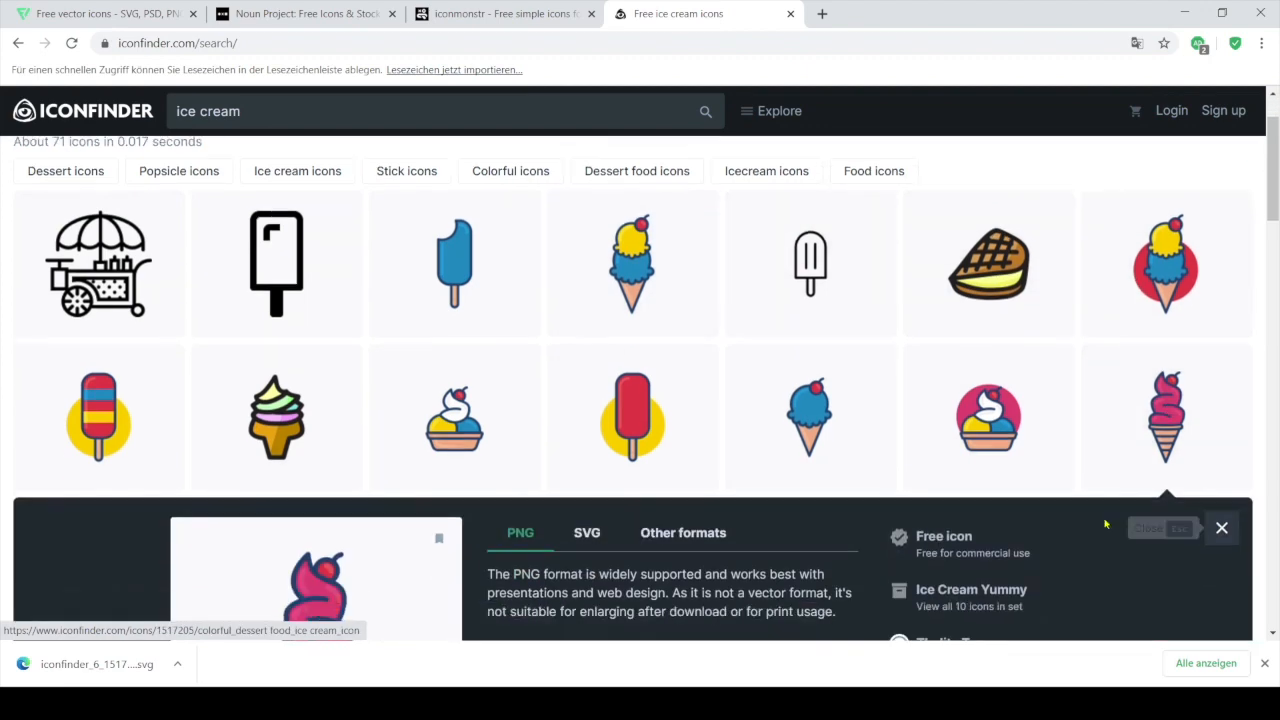
{"action": "scroll", "coordinate": [1090, 350], "scroll_direction": "down", "scroll_amount": 1}
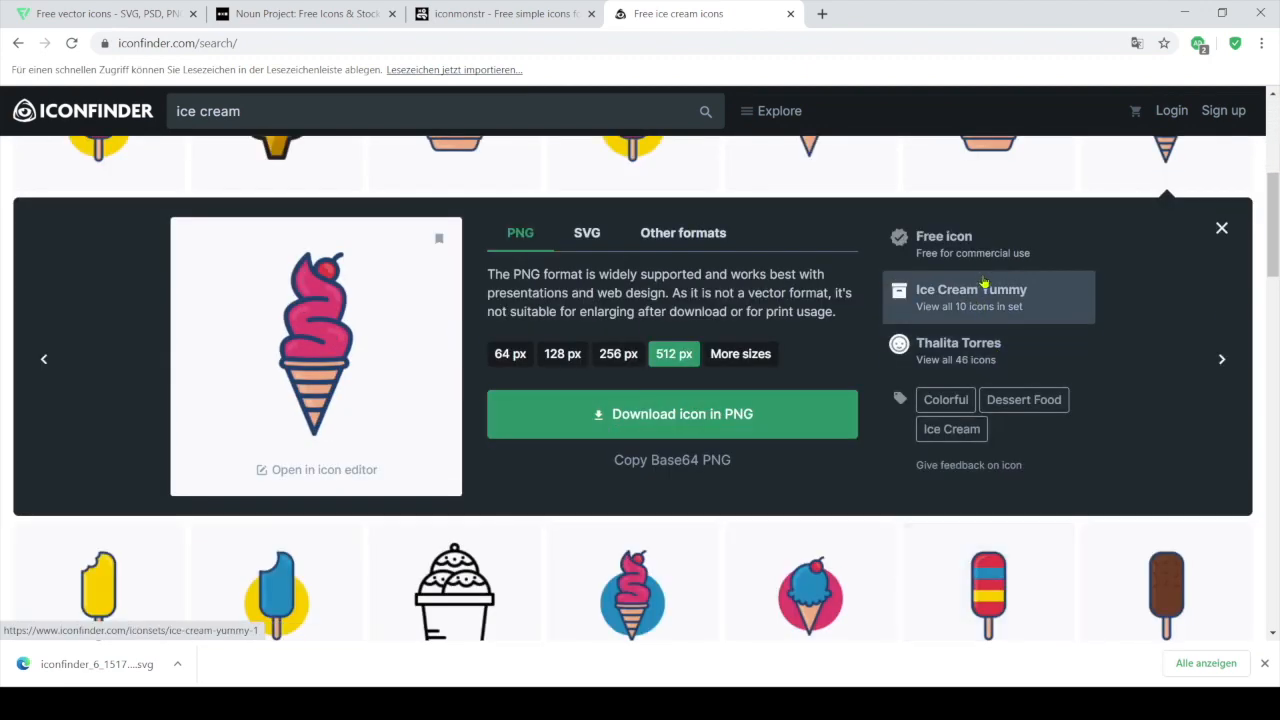
{"action": "mouse_move", "coordinate": [984, 242]}
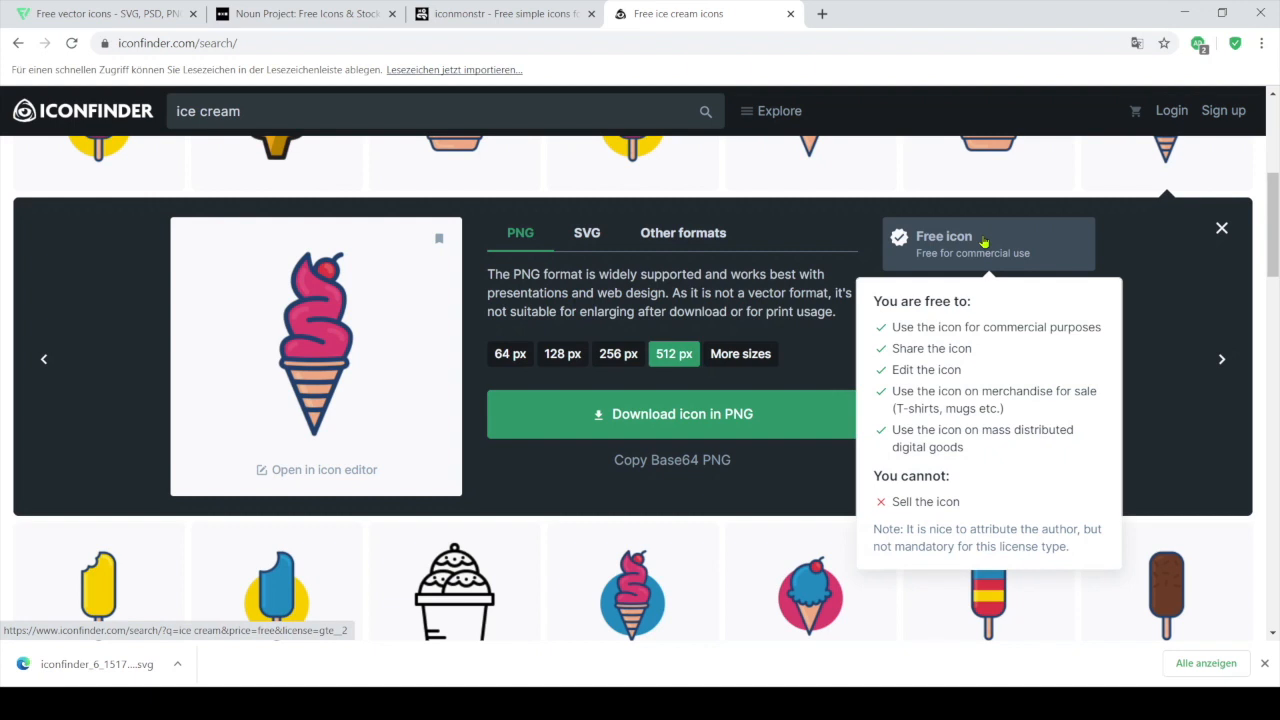
{"action": "left_click", "coordinate": [587, 232]}
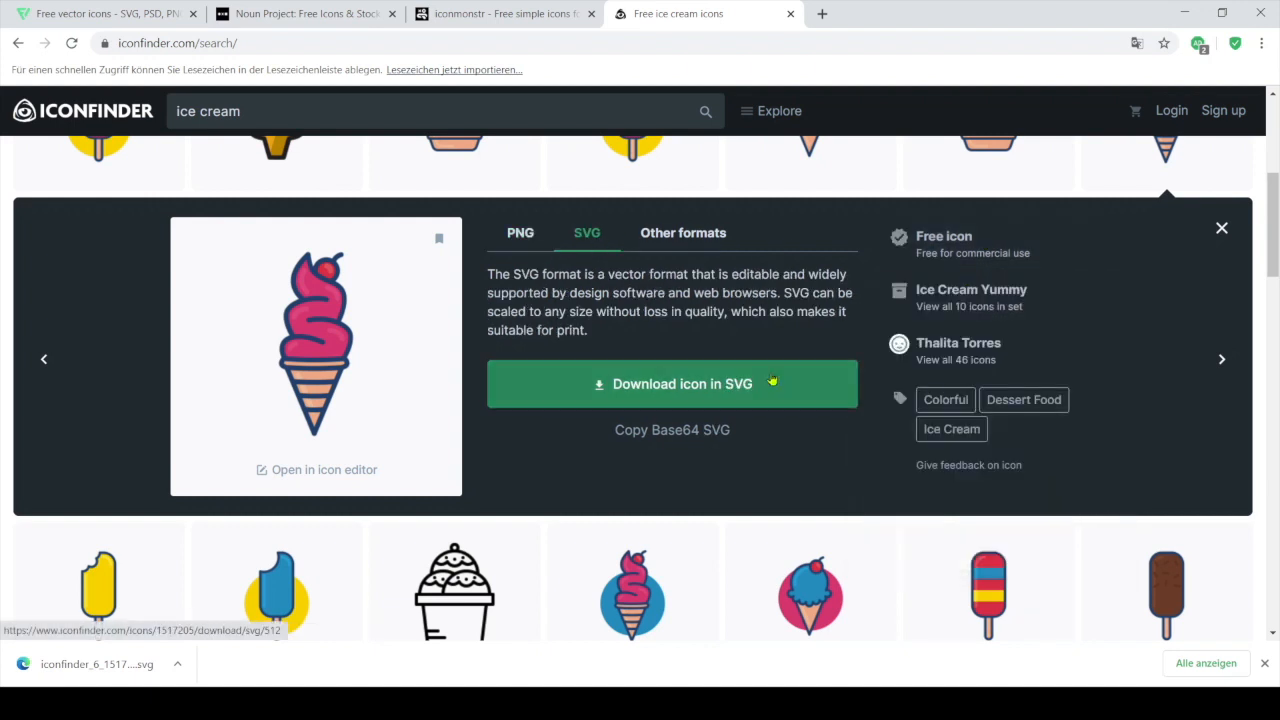
{"action": "left_click", "coordinate": [666, 383]}
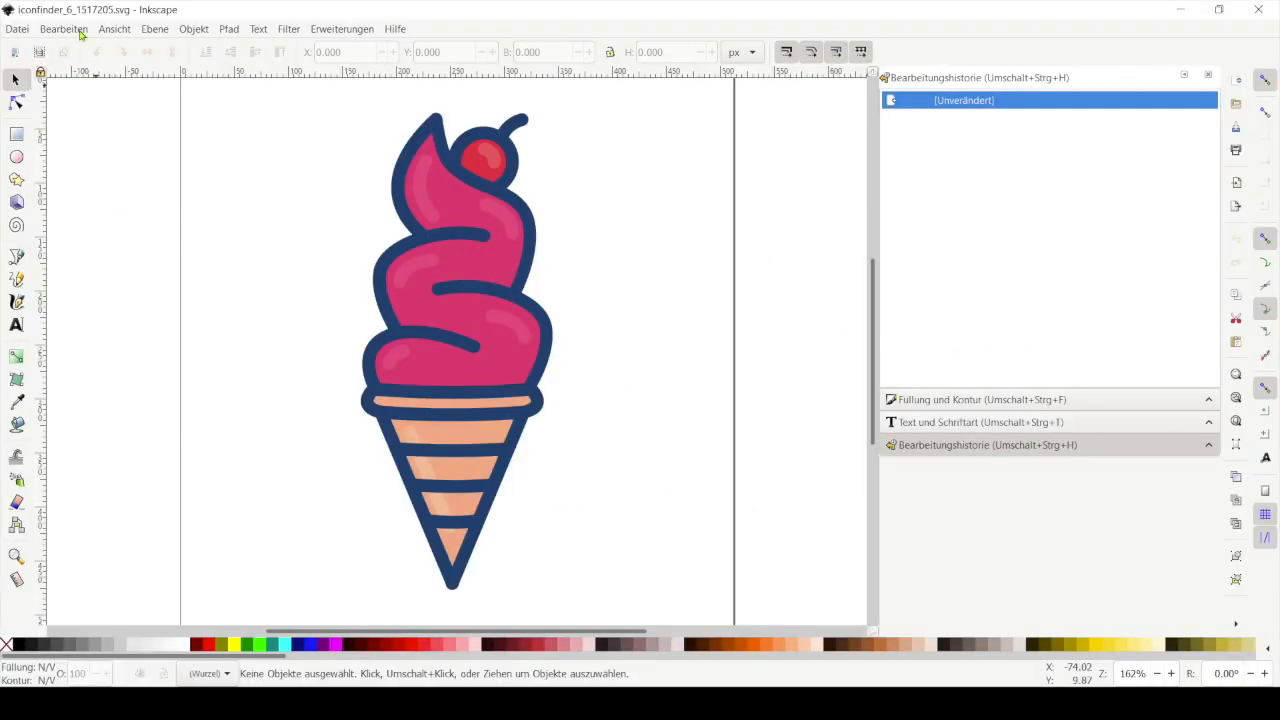
- Set the custom page size of the ice cream document in Inkscape to 150 mm wide and 150 mm high
{"action": "left_click", "coordinate": [22, 31]}
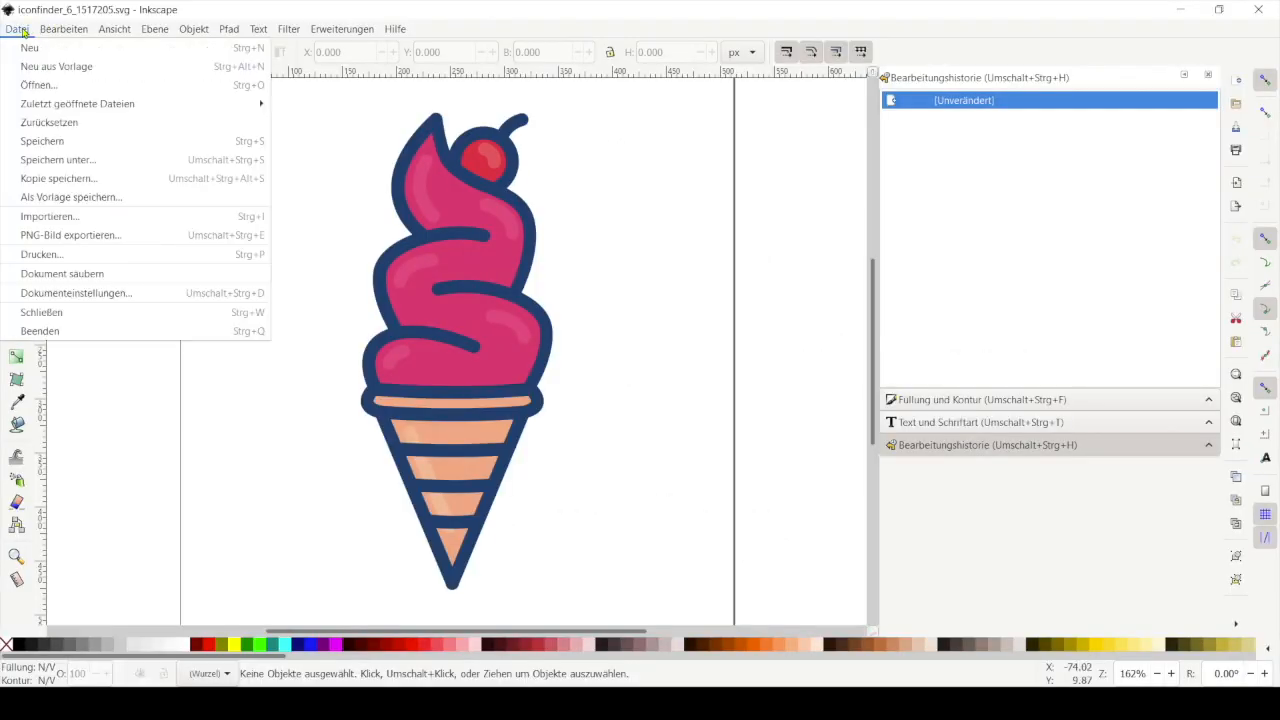
{"action": "left_click", "coordinate": [75, 293]}
{"action": "mouse_move", "coordinate": [477, 157]}
{"action": "left_mouse_down"}
{"action": "mouse_move", "coordinate": [537, 63]}
{"action": "mouse_move", "coordinate": [557, 86]}
{"action": "mouse_move", "coordinate": [775, 66]}
{"action": "left_mouse_up"}
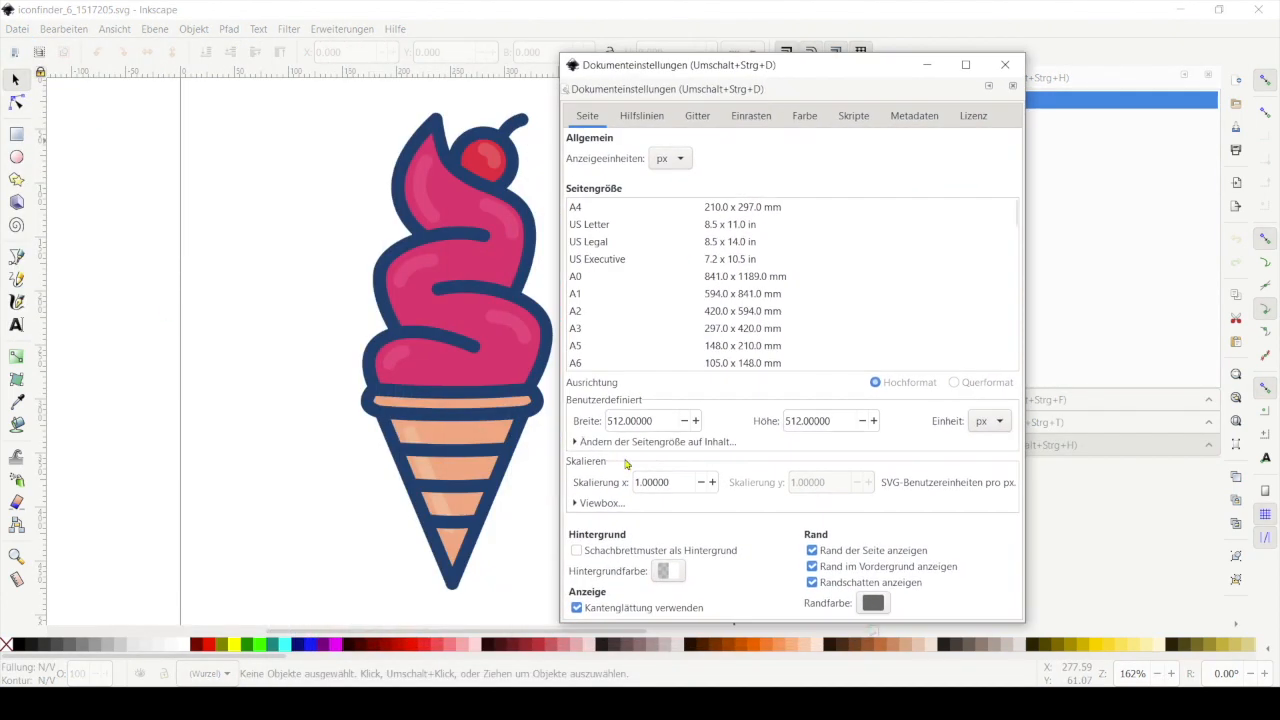
{"action": "left_click", "coordinate": [981, 424]}
{"action": "left_click", "coordinate": [977, 400]}
{"action": "double_click", "coordinate": [610, 420]}
{"action": "type", "text": "150"}
{"action": "double_click", "coordinate": [802, 421]}
{"action": "type", "text": "150"}
{"action": "key", "text": "Return"}
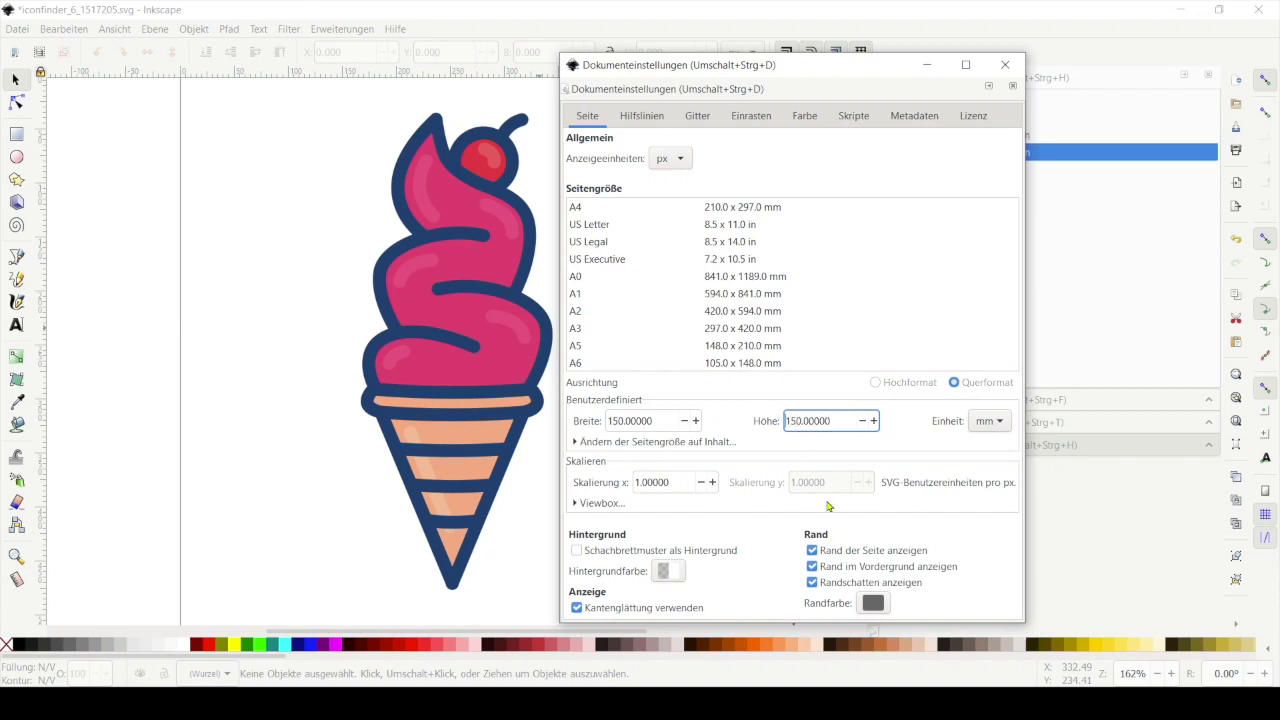
{"action": "left_click", "coordinate": [1005, 64]}
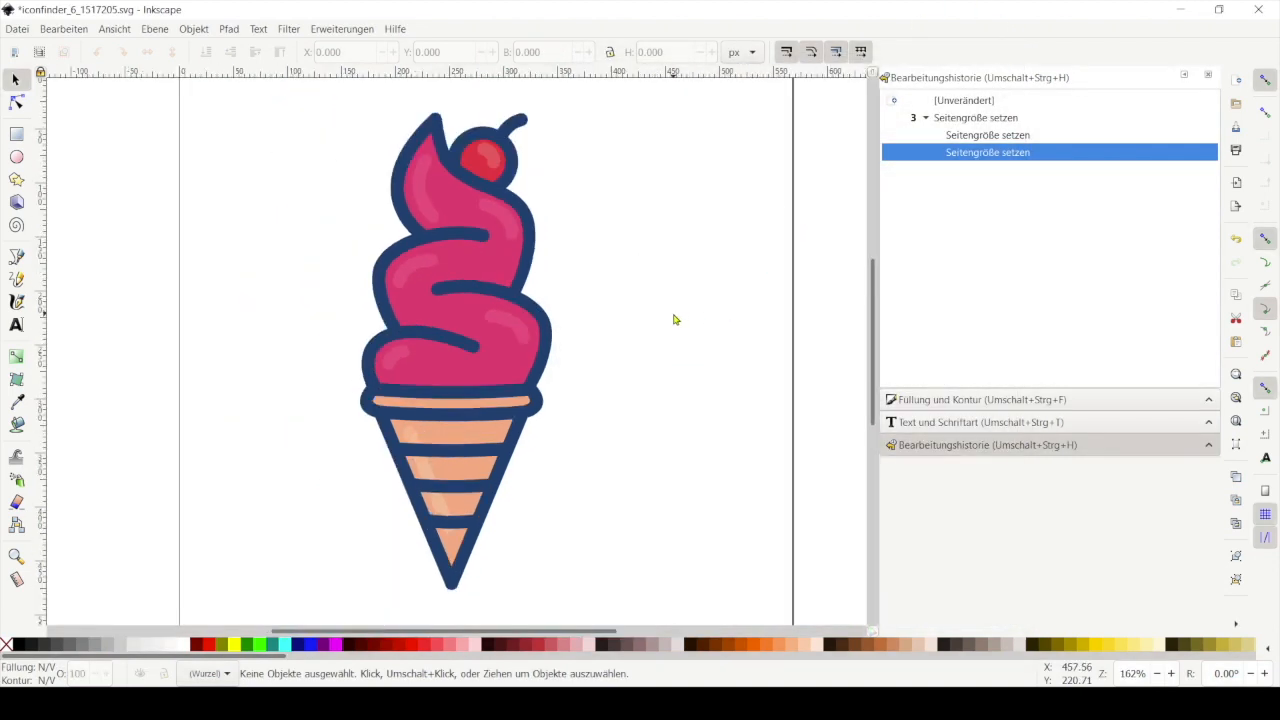
- Save the ice cream SVG document
{"action": "scroll", "coordinate": [677, 325], "scroll_direction": "down", "scroll_amount": 1}
{"action": "left_click", "coordinate": [17, 29]}
{"action": "left_click", "coordinate": [70, 136]}
- Ungroup the ice cream drawing into its separate objects and clear the selection
{"action": "left_click", "coordinate": [547, 333]}
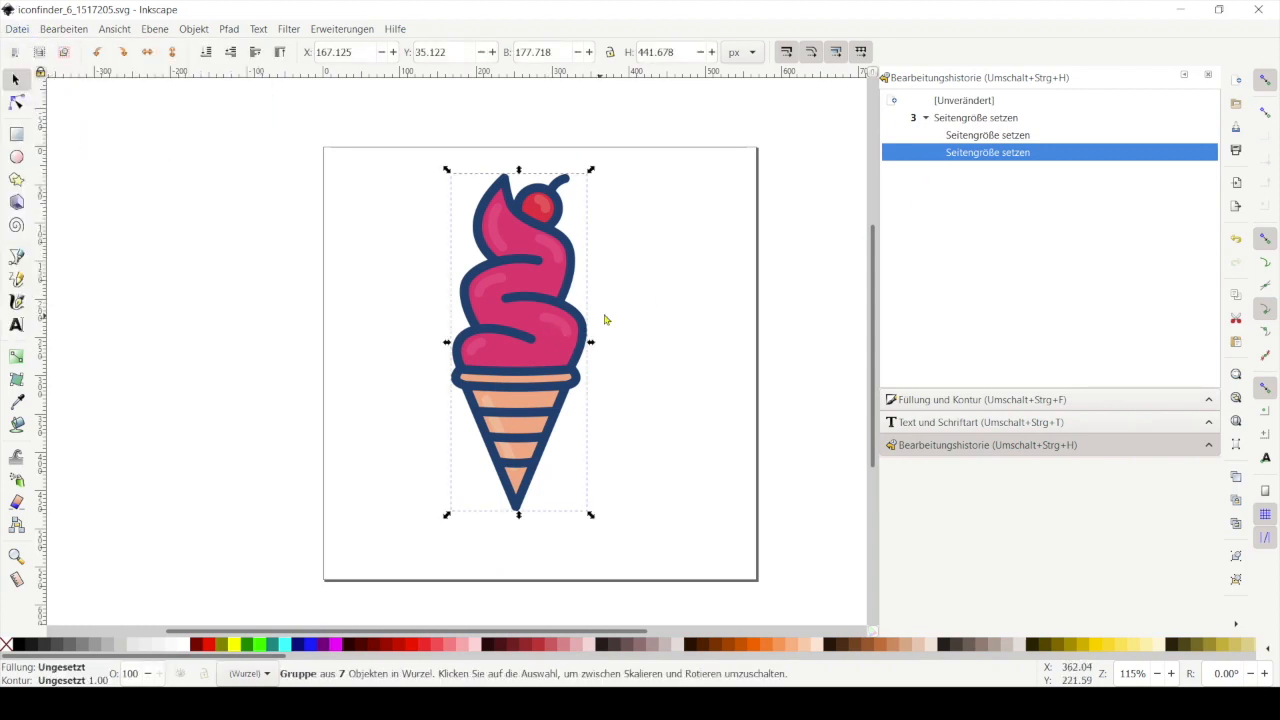
{"action": "left_click", "coordinate": [237, 31]}
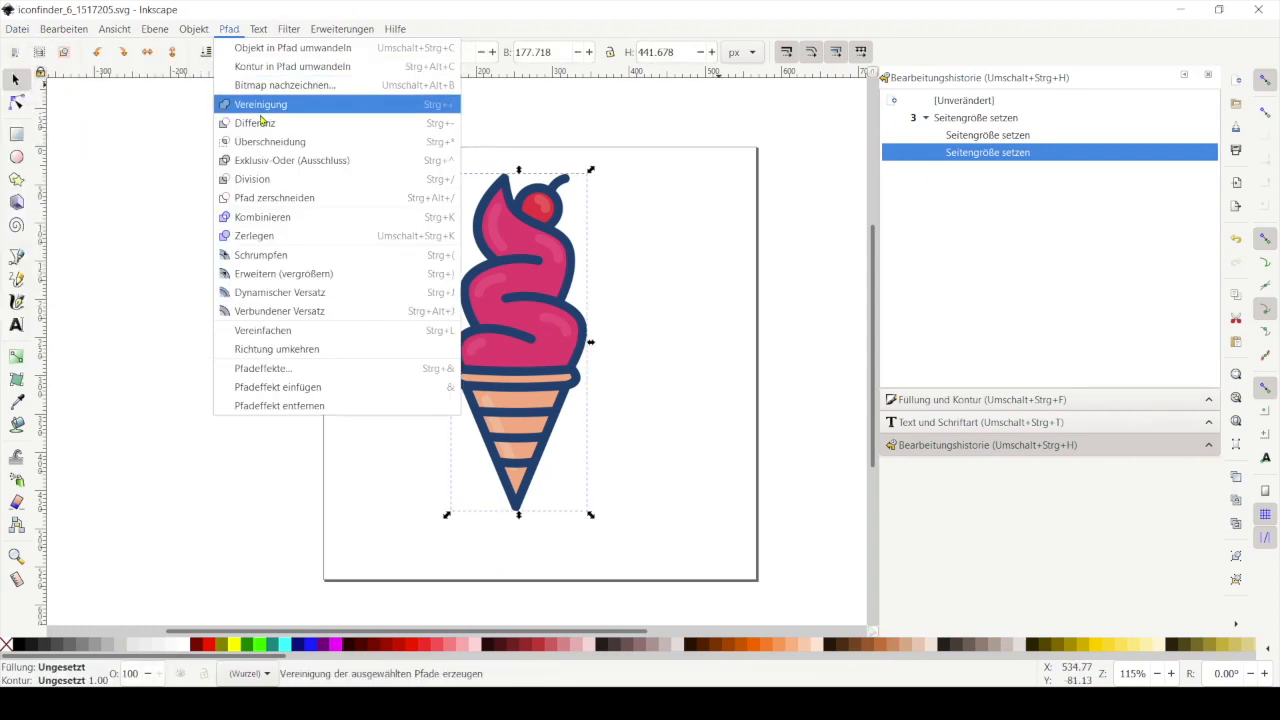
{"action": "left_click", "coordinate": [275, 236]}
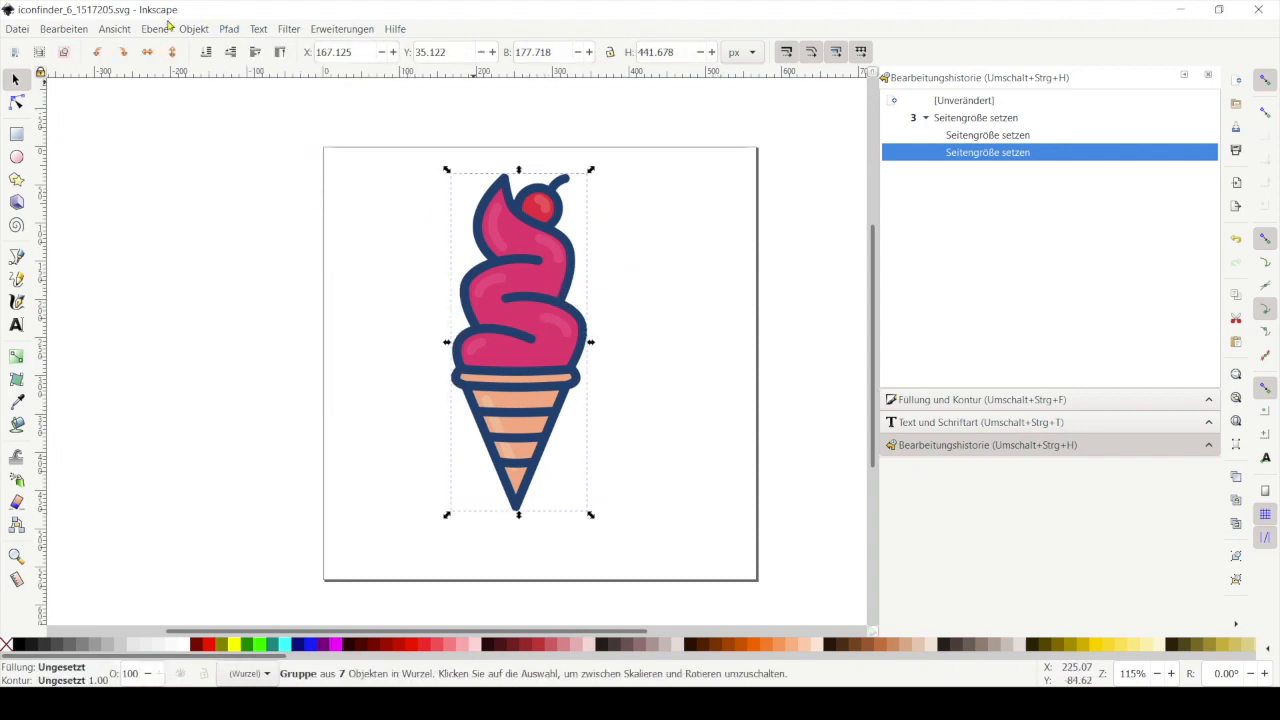
{"action": "left_click", "coordinate": [85, 32]}
{"action": "mouse_move", "coordinate": [193, 29]}
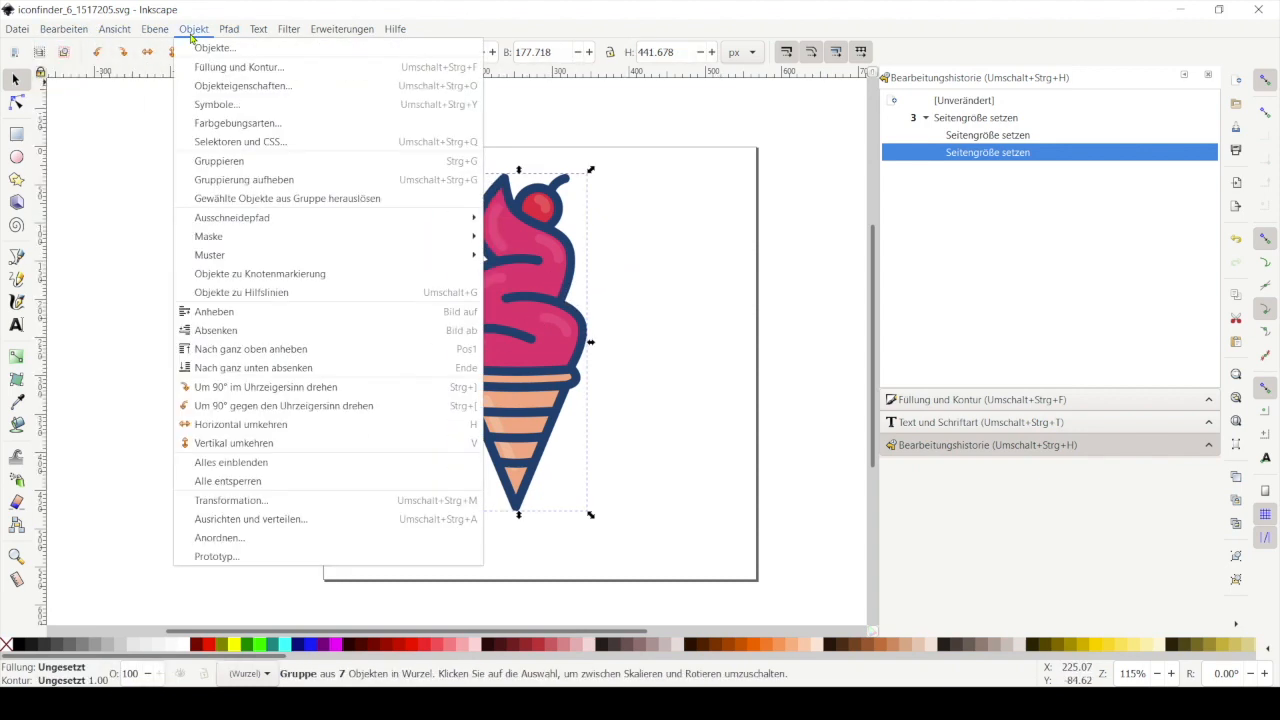
{"action": "left_click", "coordinate": [276, 179]}
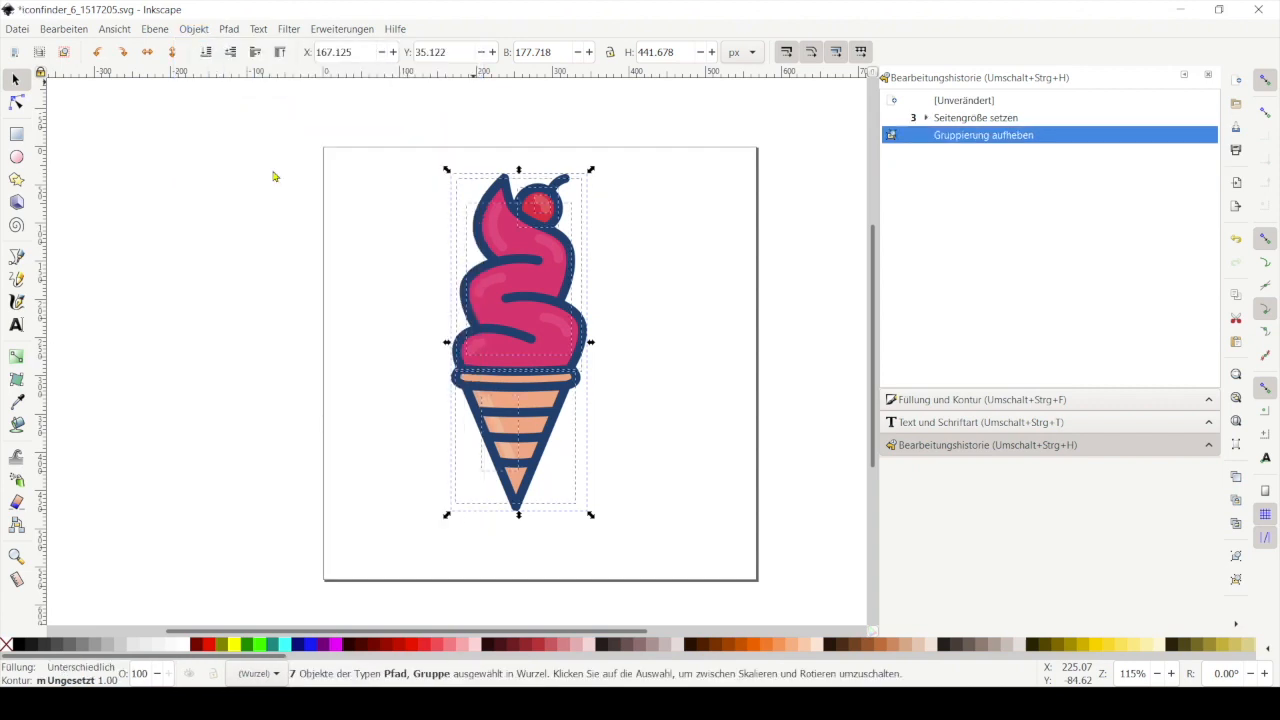
{"action": "left_click", "coordinate": [700, 291]}
- Turn on the split view and place its divider over the ice cream to show one side as outlines
{"action": "left_click", "coordinate": [114, 29]}
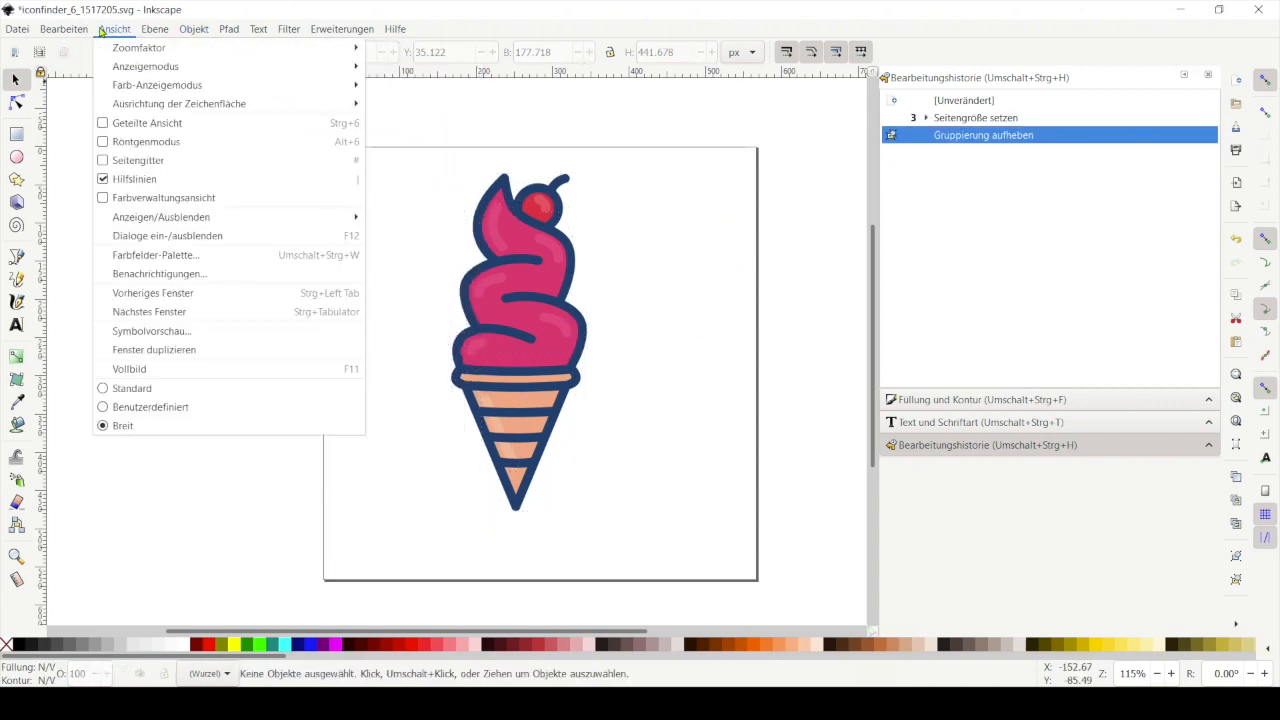
{"action": "left_click", "coordinate": [105, 124]}
{"action": "left_click_drag", "start_coordinate": [456, 351], "coordinate": [502, 376]}
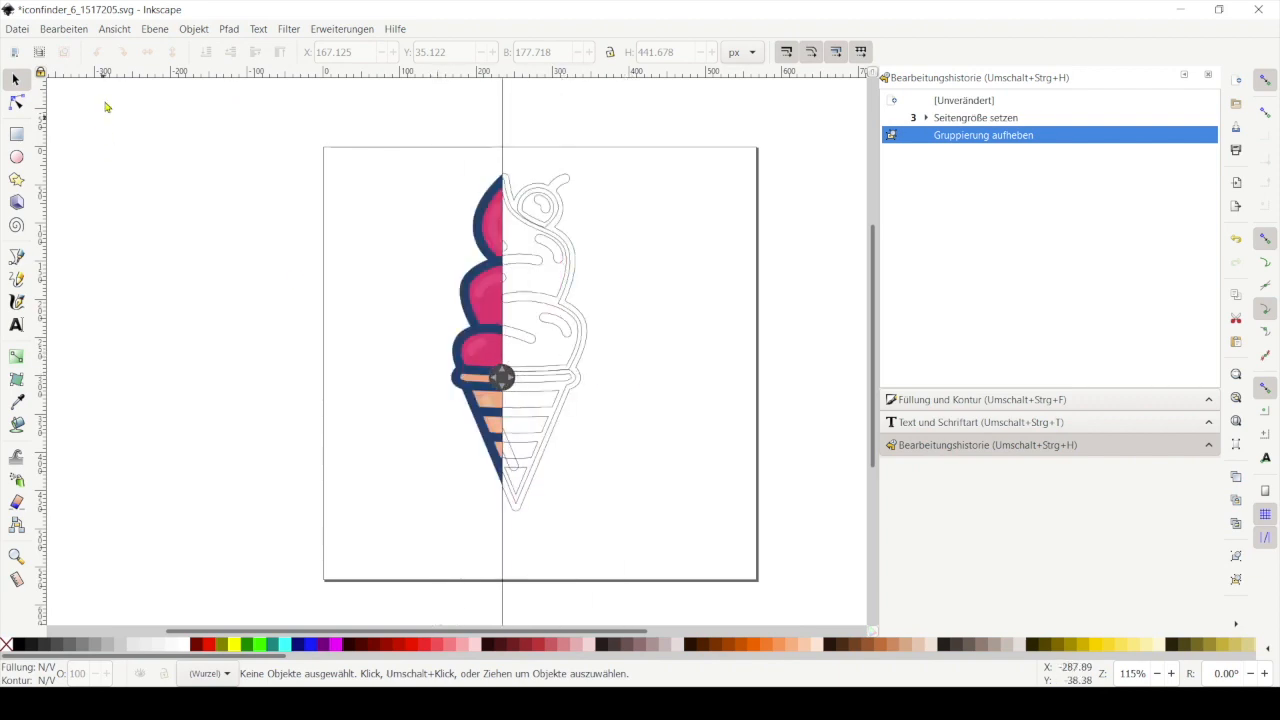
{"action": "left_click", "coordinate": [114, 28]}
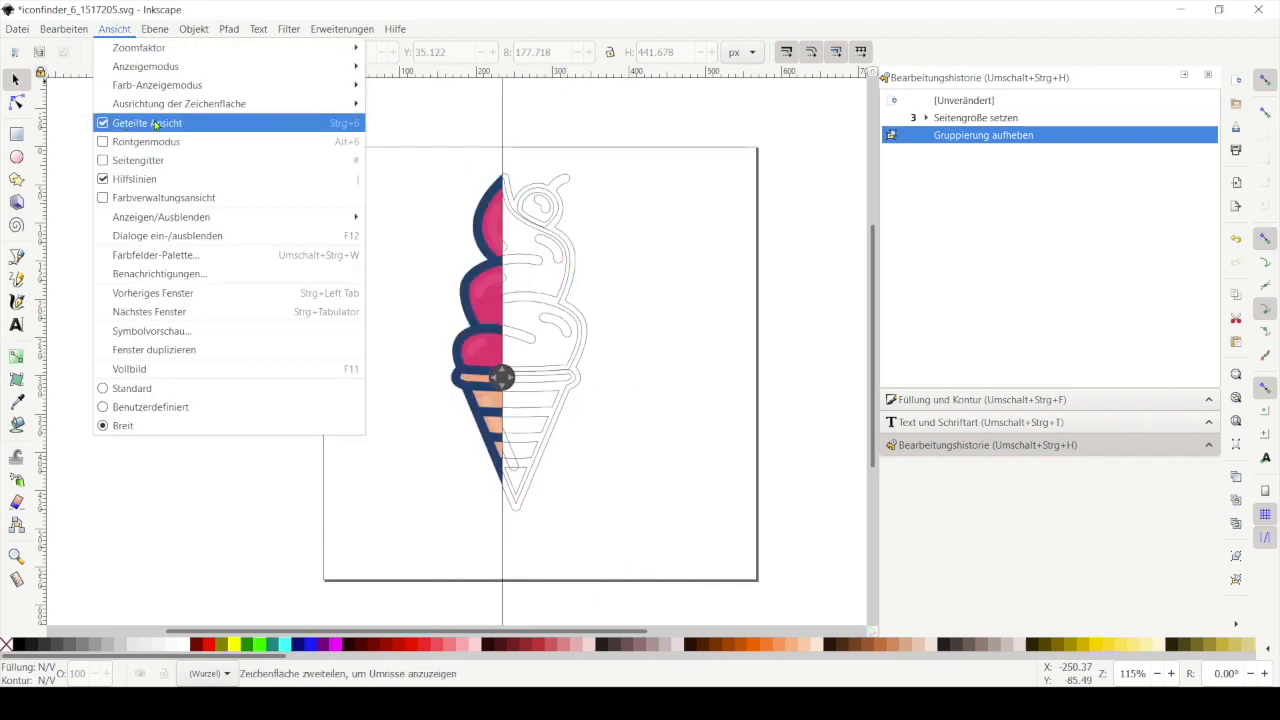
{"action": "left_click", "coordinate": [446, 423]}
{"action": "mouse_move", "coordinate": [500, 374]}
{"action": "left_mouse_down"}
{"action": "mouse_move", "coordinate": [666, 374]}
{"action": "mouse_move", "coordinate": [498, 392]}
{"action": "left_mouse_up"}
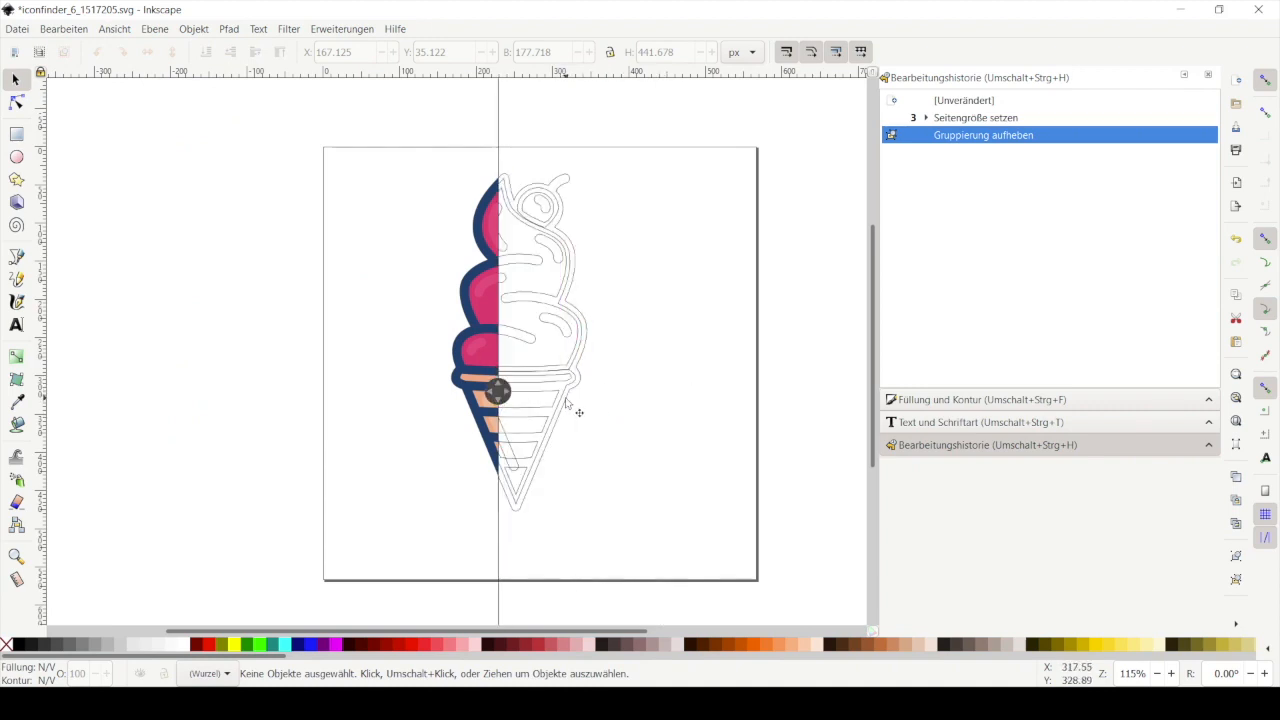
- Try breaking apart the dark blue outline path beside the coloured shapes and shifting its outer silhouette aside
{"action": "left_click", "coordinate": [580, 411]}
{"action": "left_click_drag", "start_coordinate": [581, 411], "coordinate": [436, 395]}
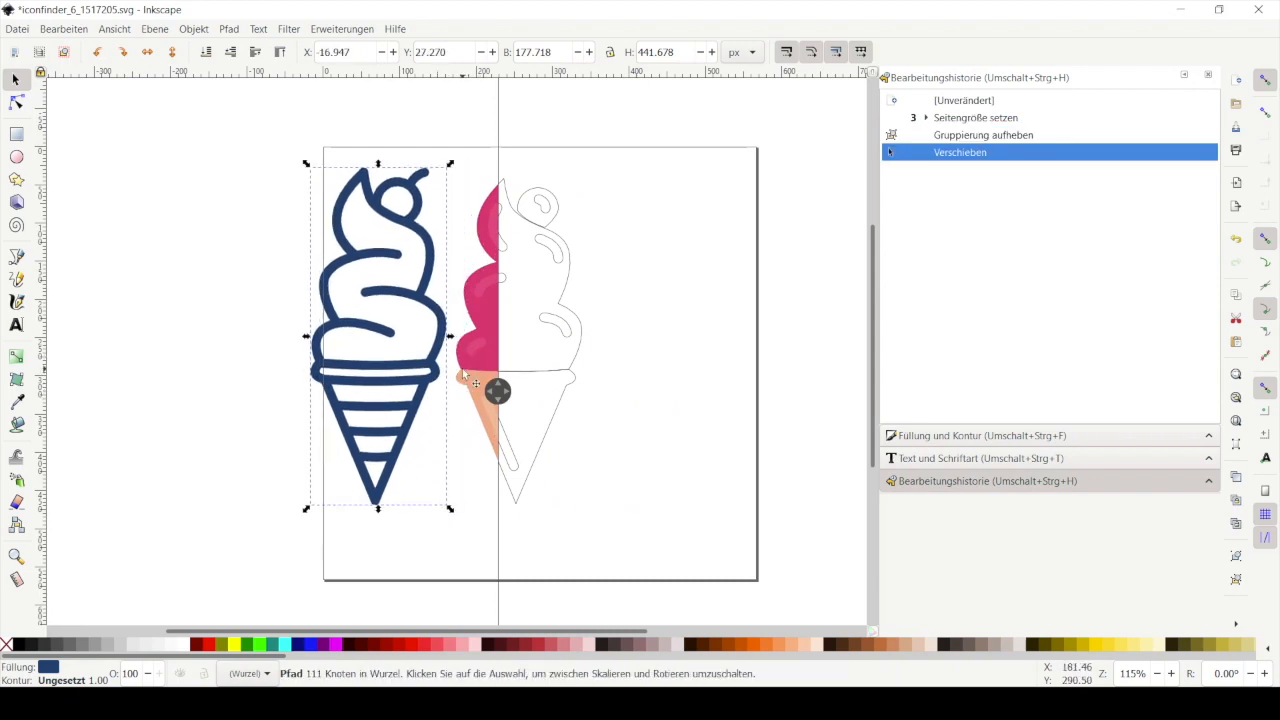
{"action": "left_click", "coordinate": [229, 26]}
{"action": "left_click", "coordinate": [262, 235]}
{"action": "key", "text": "Escape"}
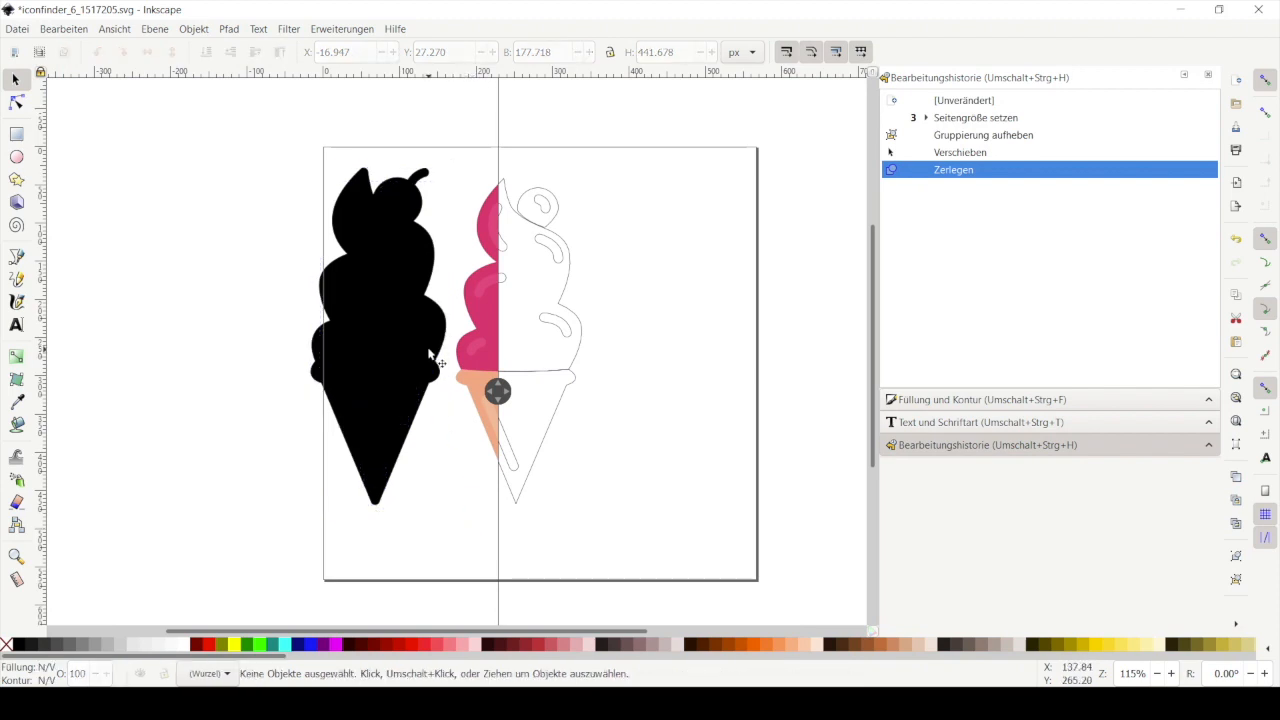
{"action": "left_click_drag", "start_coordinate": [432, 378], "coordinate": [281, 378]}
- Undo the silhouette's move, the break apart and the outline path's move
{"action": "left_click", "coordinate": [86, 30]}
{"action": "left_click", "coordinate": [100, 48]}
{"action": "left_click", "coordinate": [64, 28]}
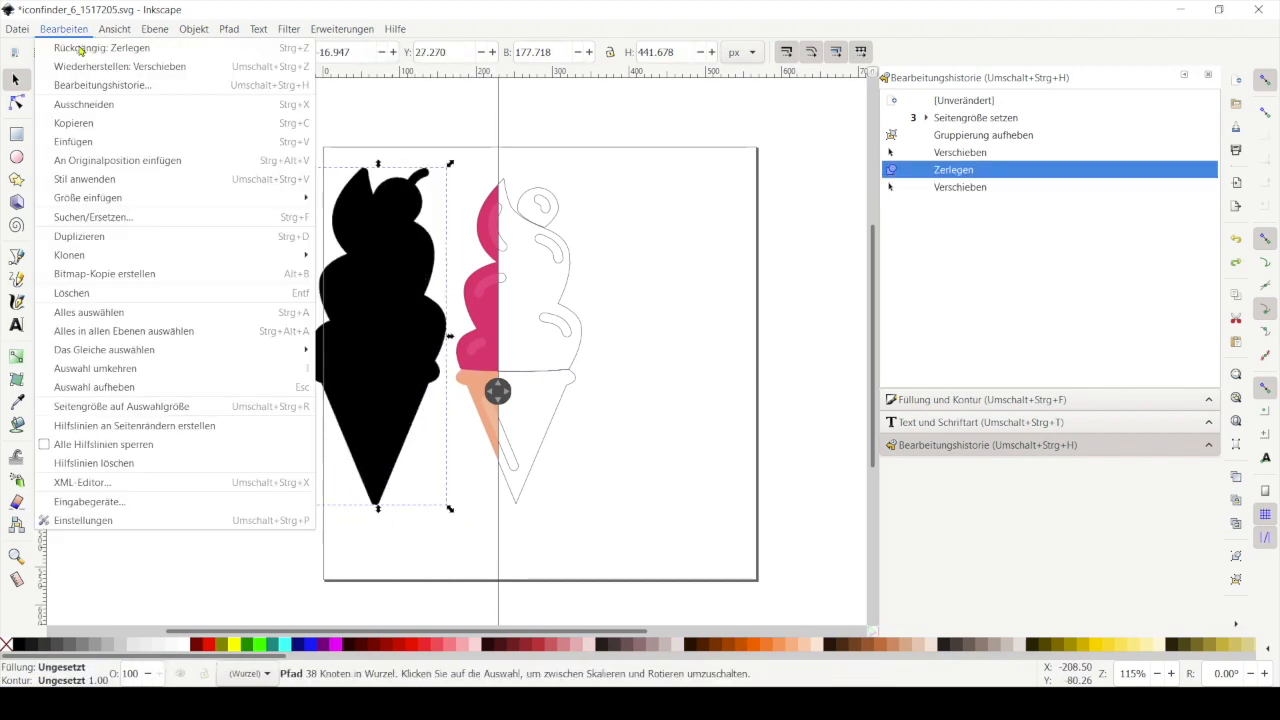
{"action": "left_click", "coordinate": [100, 48]}
{"action": "left_click", "coordinate": [64, 28]}
{"action": "left_click", "coordinate": [76, 50]}
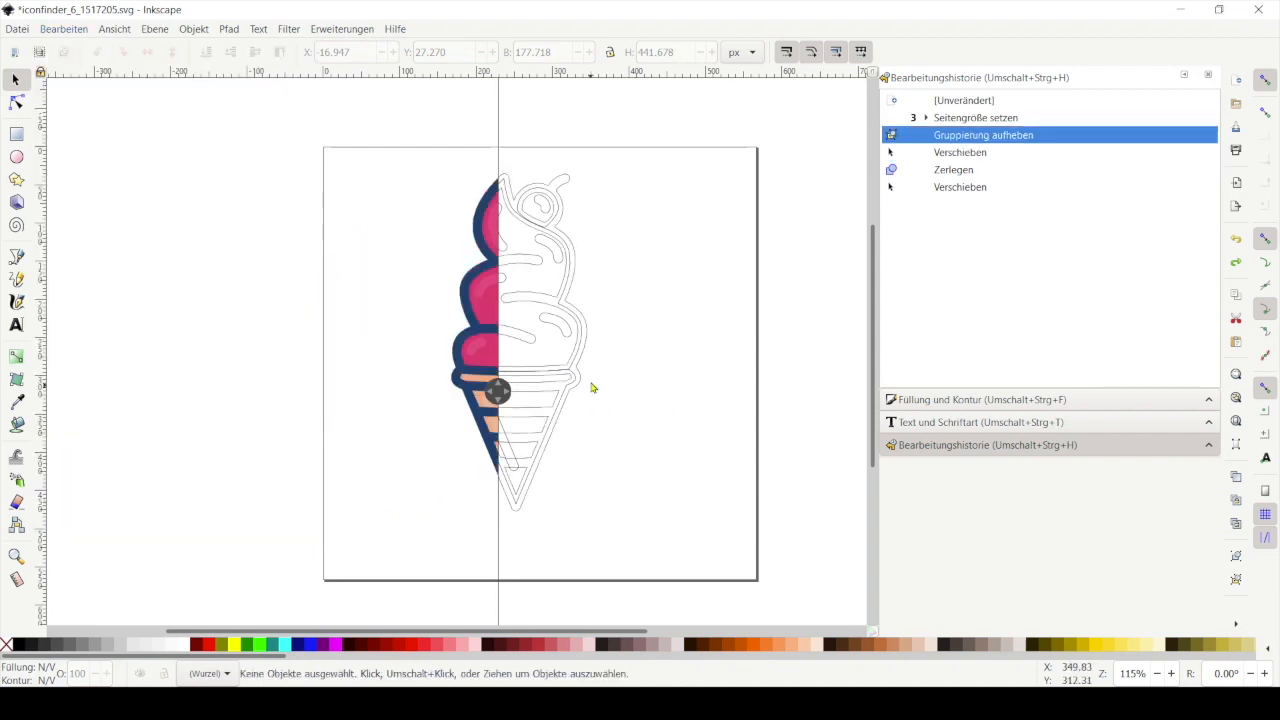
- Move the split-view divider off the ice cream so that the cone and scoops display entirely as outlines
{"action": "scroll", "coordinate": [578, 420], "scroll_direction": "down", "scroll_amount": 1}
{"action": "scroll", "coordinate": [562, 440], "scroll_direction": "up", "scroll_amount": 3}
{"action": "left_click_drag", "start_coordinate": [510, 400], "coordinate": [250, 380]}
{"action": "left_click", "coordinate": [16, 256]}
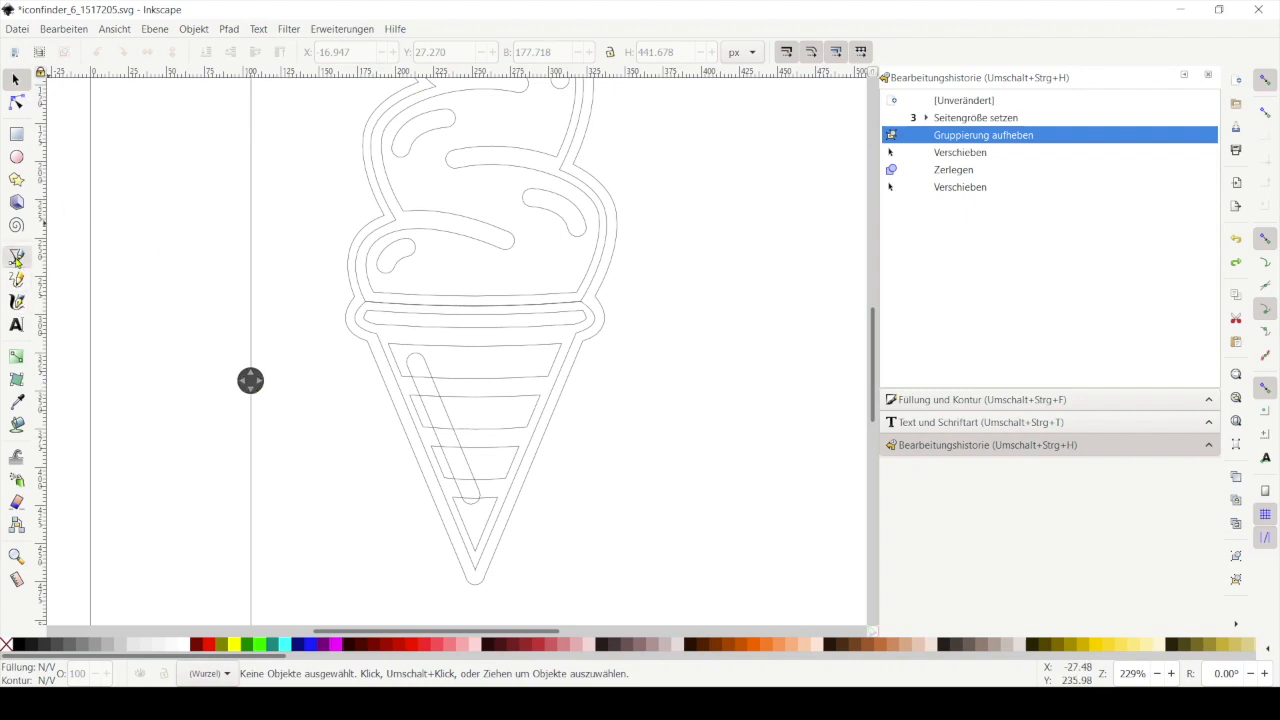
{"action": "left_click_drag", "start_coordinate": [456, 352], "coordinate": [140, 320]}
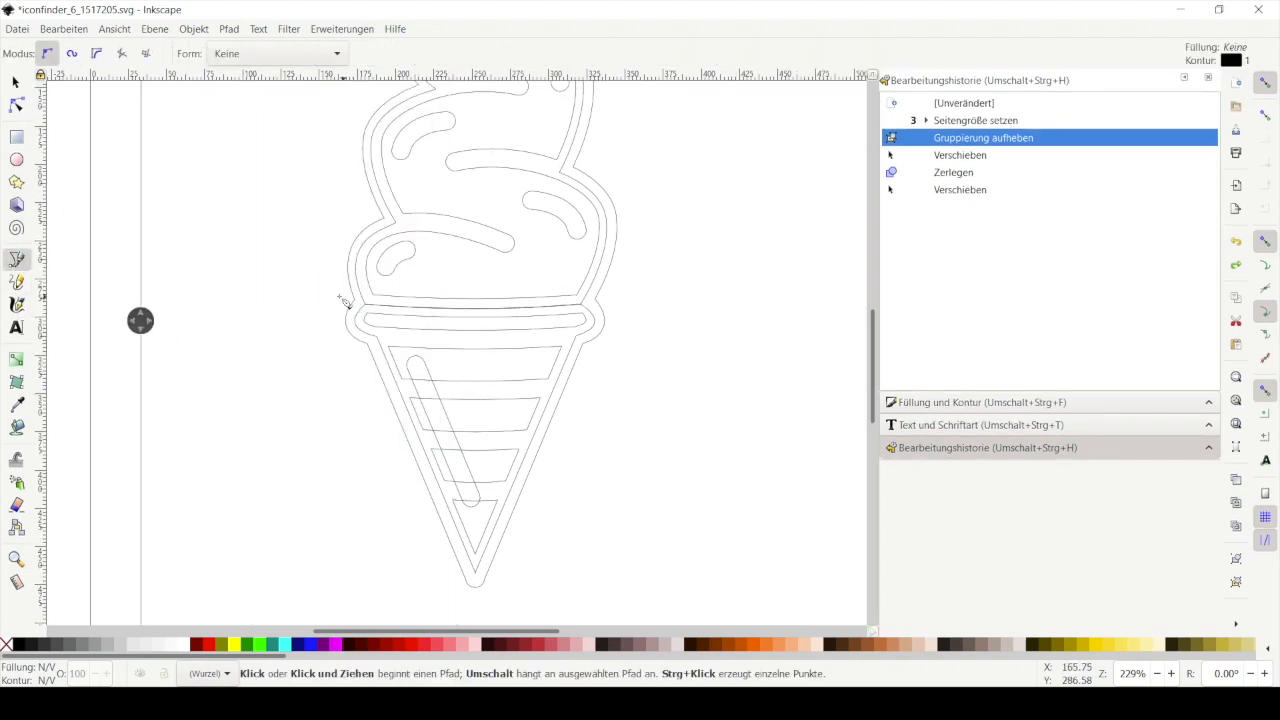
- Draw a closed path about 336 × 229 px around the cone, its upper edge following the boundary line between ice cream and cone
{"action": "left_click", "coordinate": [289, 283]}
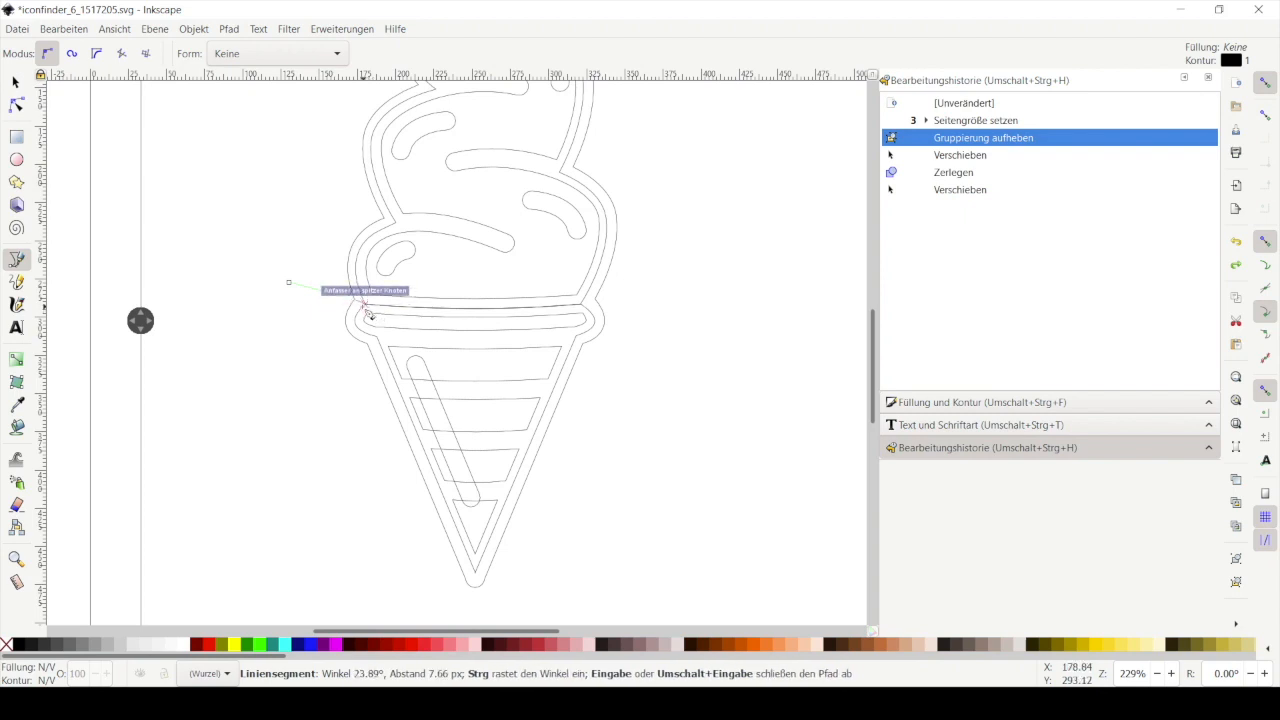
{"action": "left_click", "coordinate": [402, 308]}
{"action": "left_click_drag", "start_coordinate": [456, 308], "coordinate": [464, 308]}
{"action": "left_click", "coordinate": [597, 299]}
{"action": "left_click", "coordinate": [783, 265]}
{"action": "left_click", "coordinate": [652, 528]}
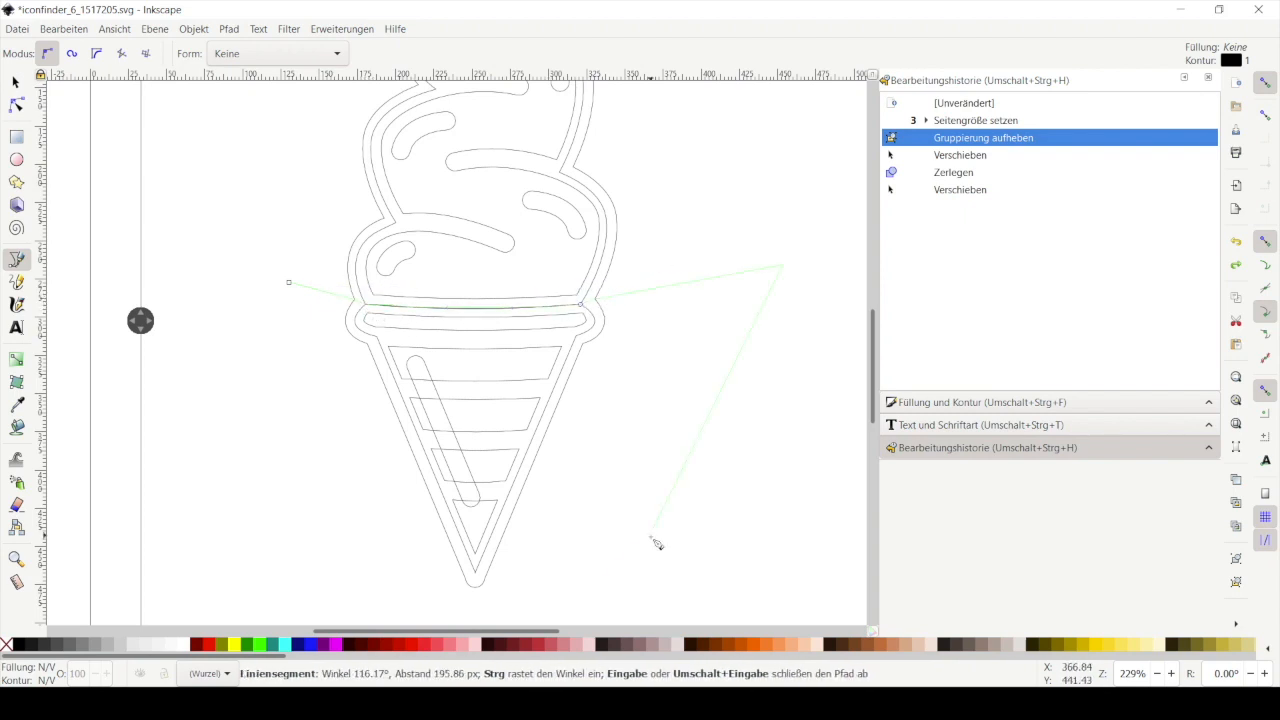
{"action": "left_click_drag", "start_coordinate": [555, 613], "coordinate": [537, 613]}
{"action": "left_click", "coordinate": [350, 603]}
{"action": "left_click", "coordinate": [272, 334]}
{"action": "left_click", "coordinate": [289, 283]}
{"action": "key", "text": "s"}
{"action": "left_click_drag", "start_coordinate": [140, 320], "coordinate": [237, 357]}
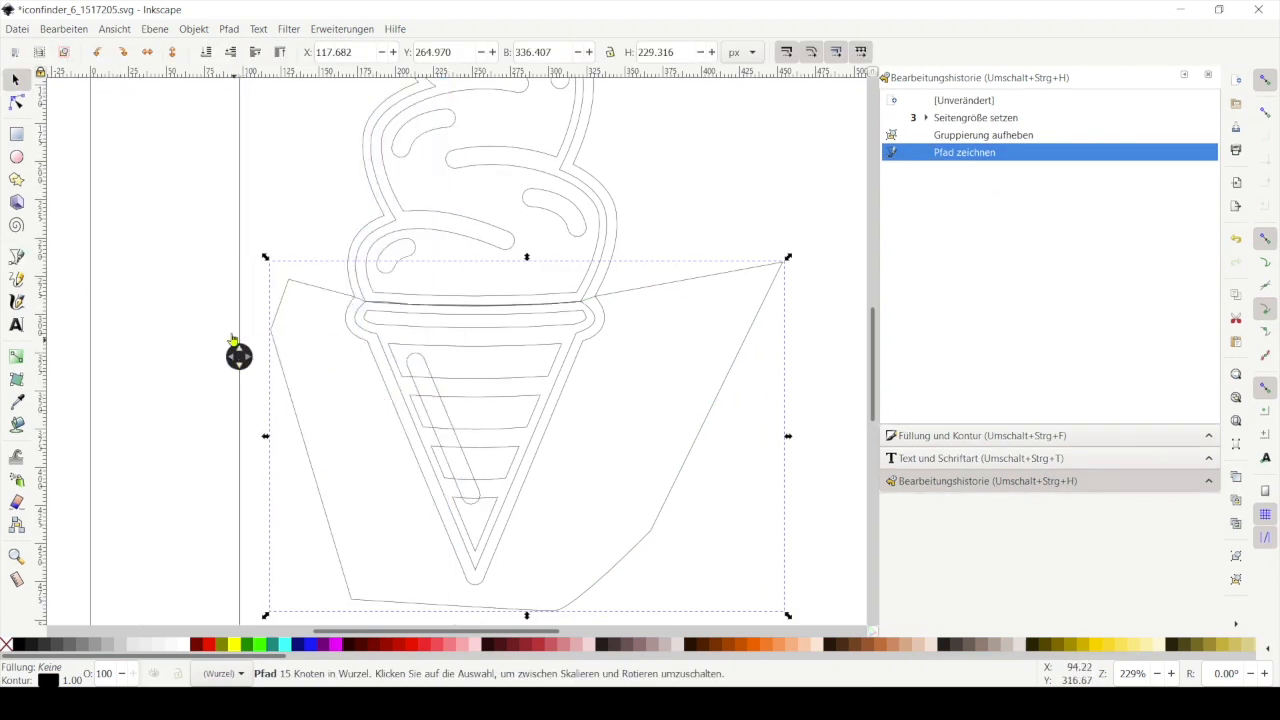
- Try converting the closed shape drawn around the cone to a path and clear the selection
{"action": "left_click", "coordinate": [229, 28]}
{"action": "left_click", "coordinate": [268, 50]}
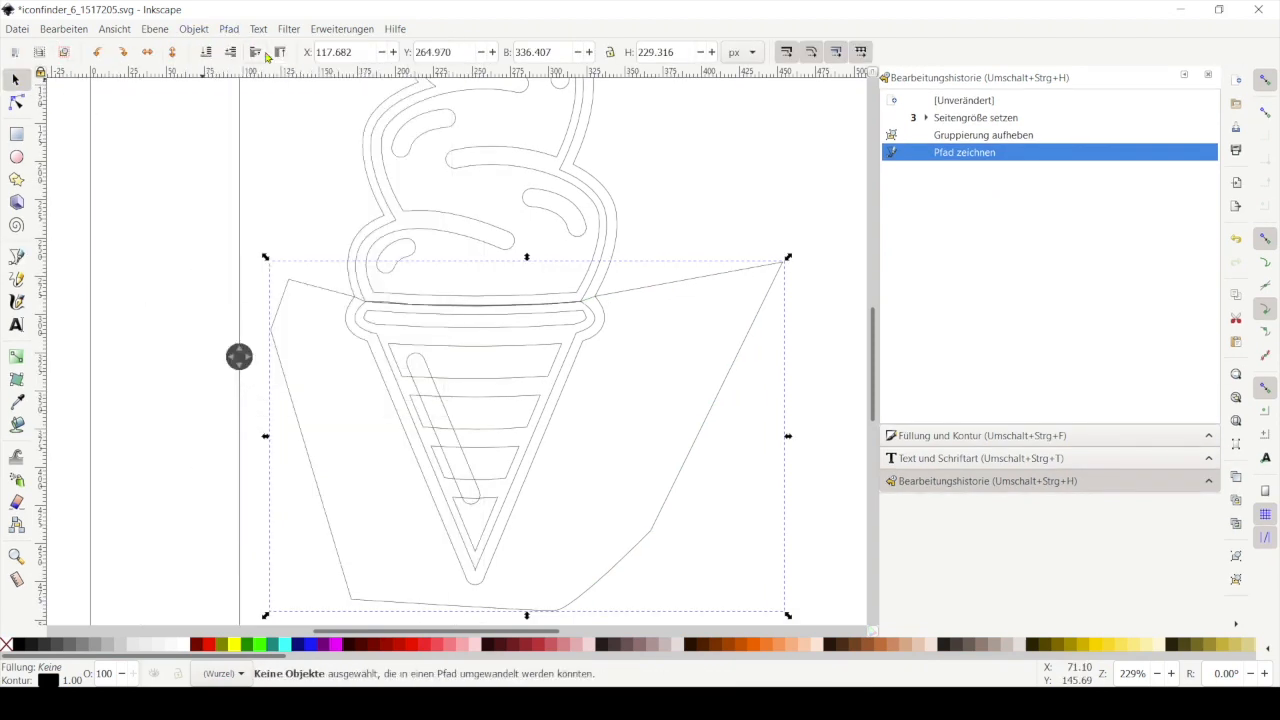
{"action": "left_click", "coordinate": [841, 338]}
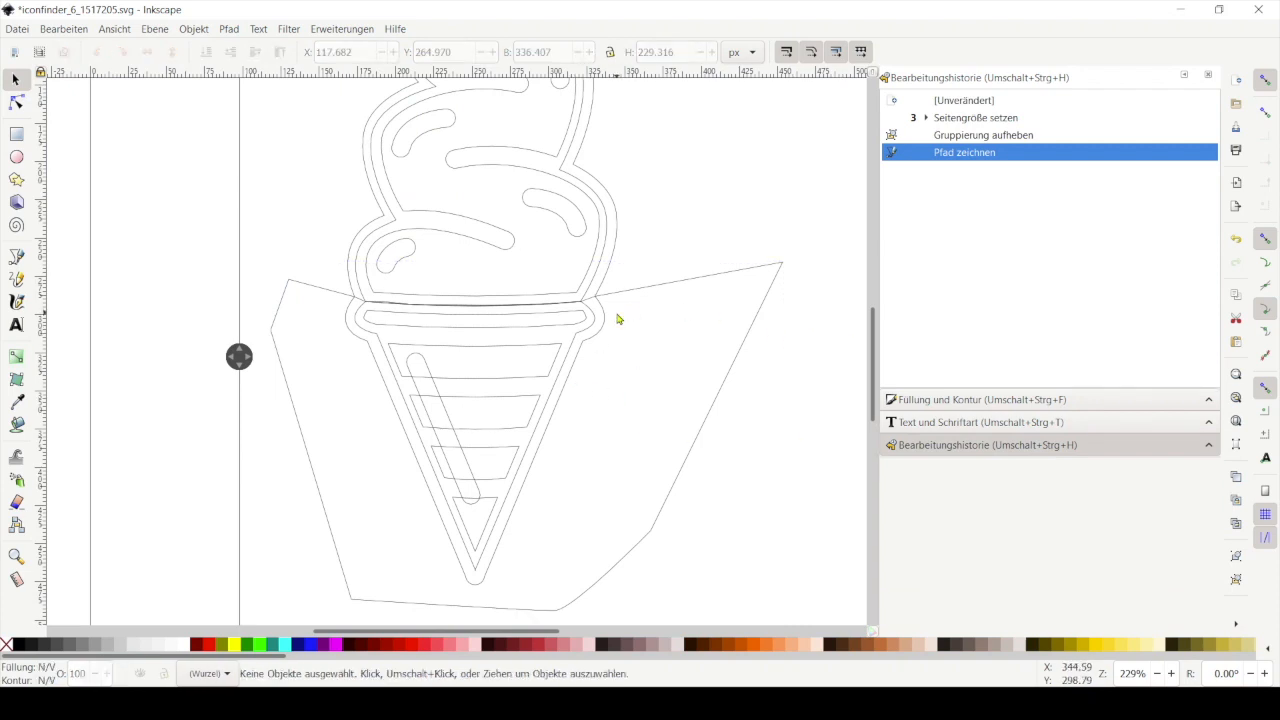
- Cut the ice cream's dark blue outline path with the closed path around the cone, using Cut Path
{"action": "left_click", "coordinate": [602, 300]}
{"action": "key", "text": "shift"}
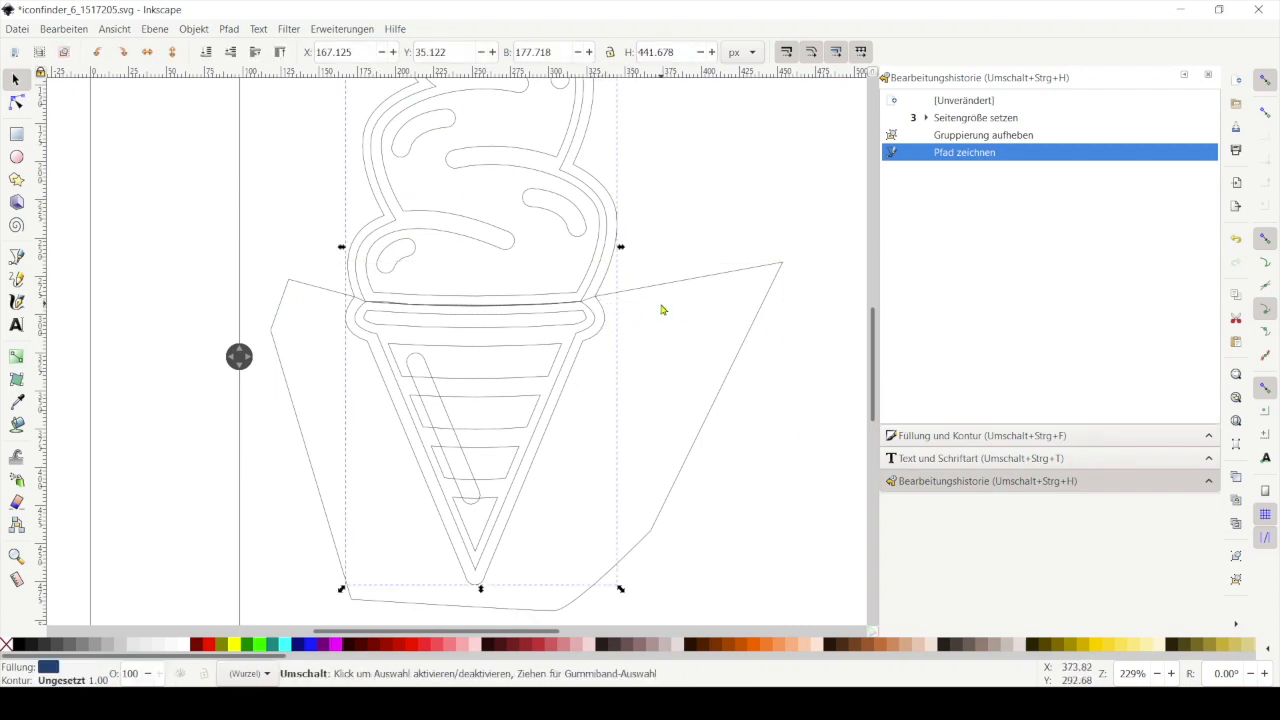
{"action": "left_click", "coordinate": [654, 289], "text": "shift"}
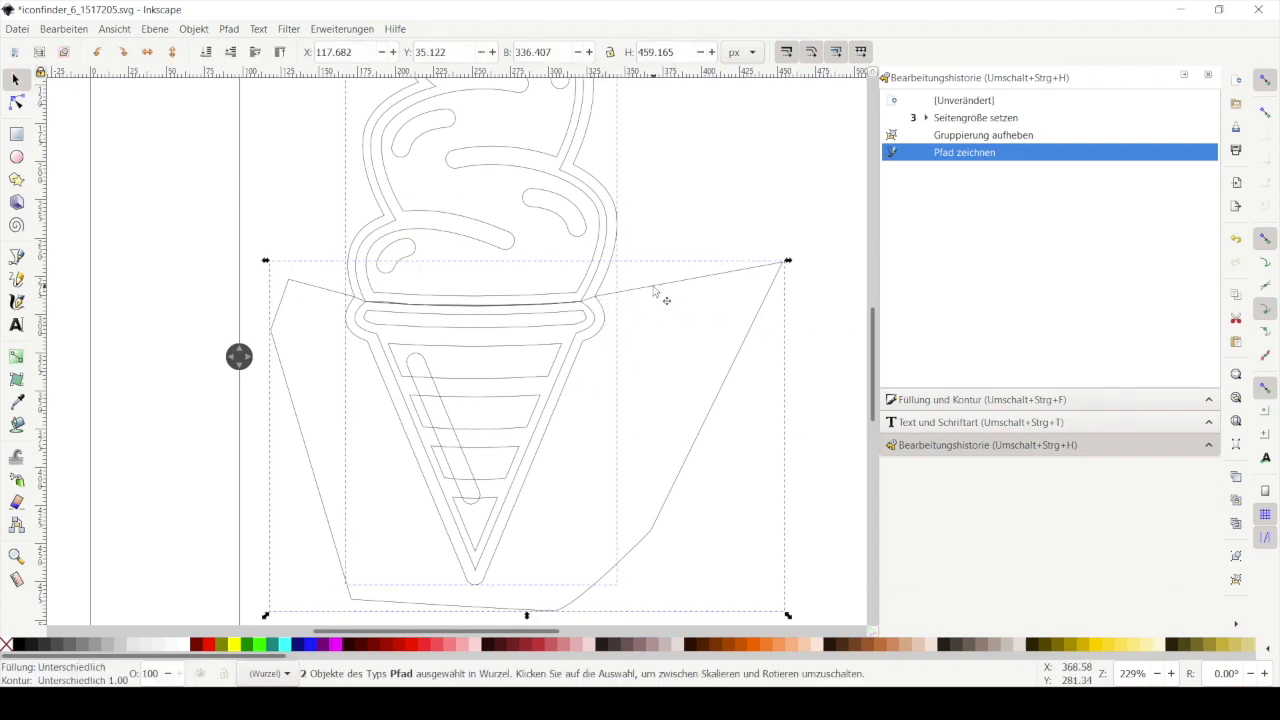
{"action": "left_click", "coordinate": [229, 29]}
{"action": "left_click", "coordinate": [281, 199]}
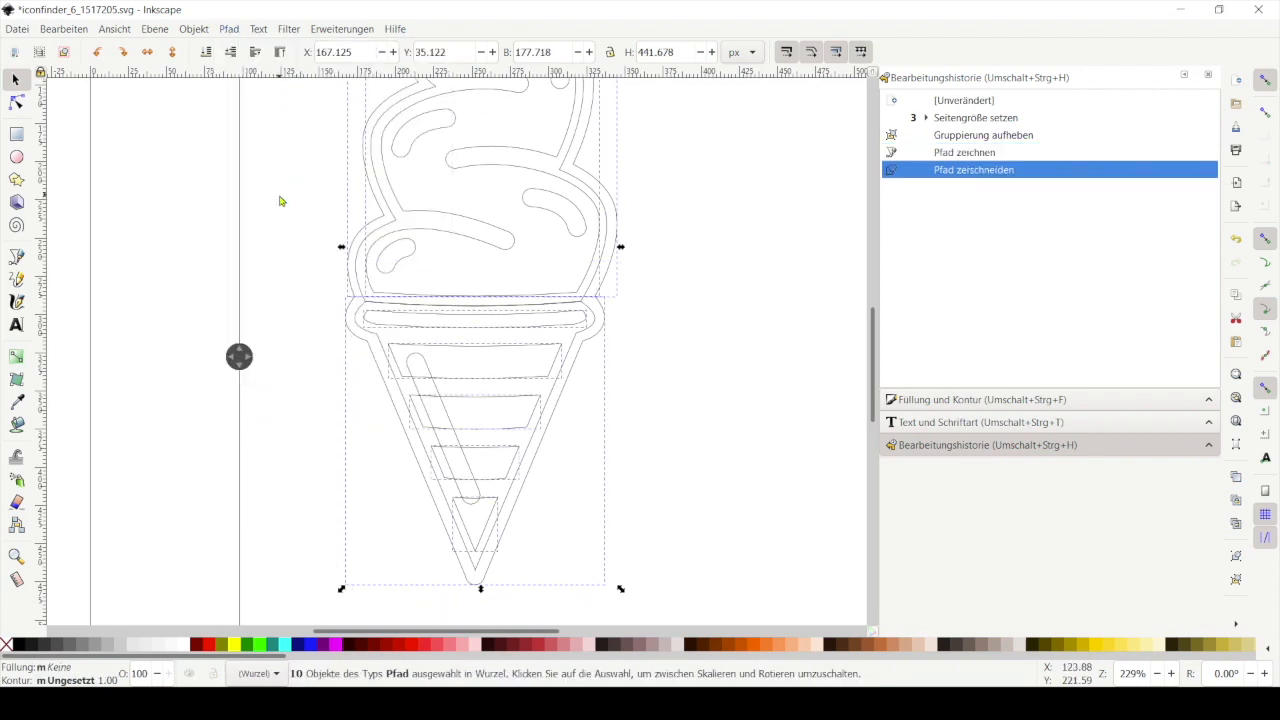
- Try shifting the cone's cut-off outer outline aside, and undo the move
{"action": "left_click", "coordinate": [736, 363]}
{"action": "left_click_drag", "start_coordinate": [609, 320], "coordinate": [635, 337]}
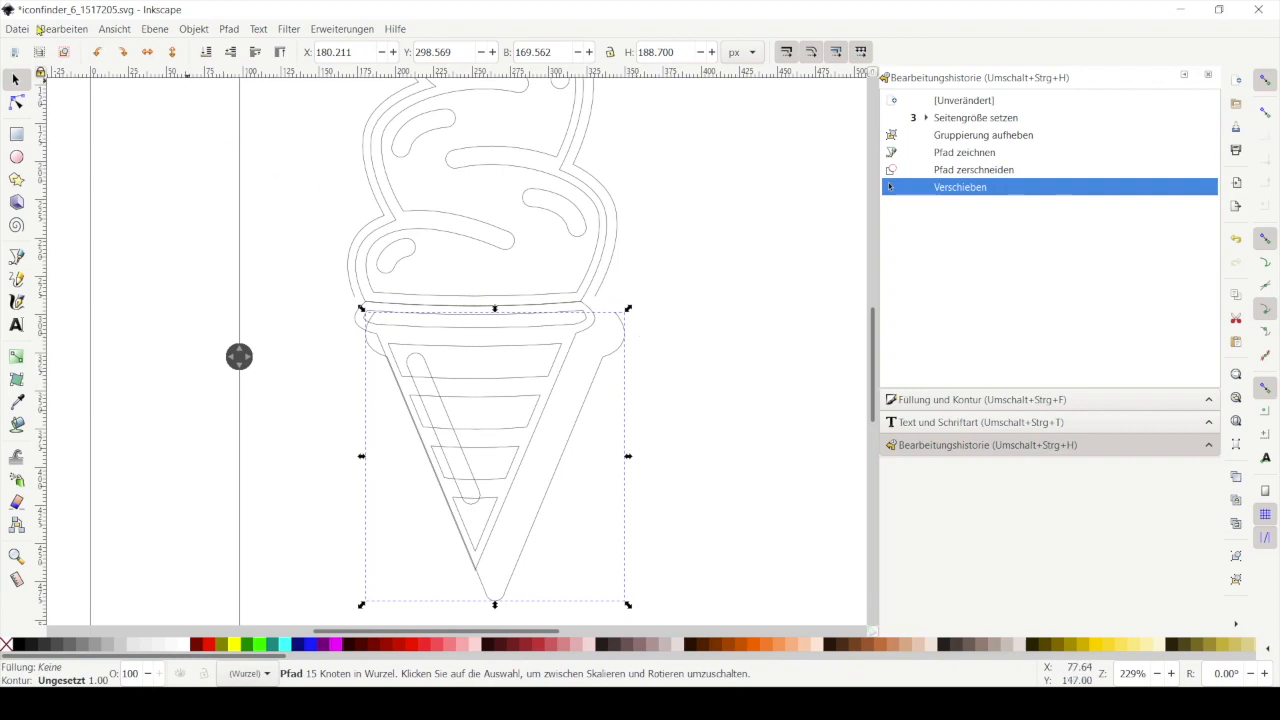
{"action": "key", "text": "ctrl+z"}
{"action": "left_click", "coordinate": [652, 364]}
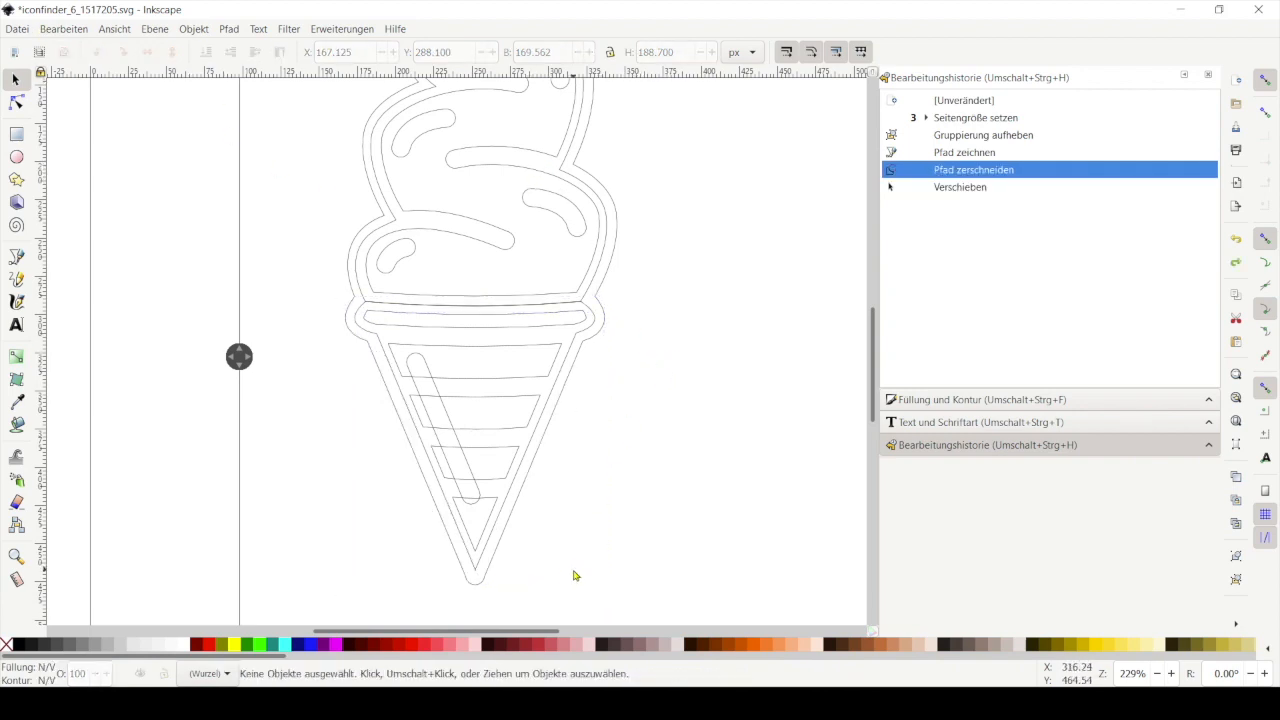
- Select all the cone's paths, including both surrounding outlines, and move them 40 px down from the ice cream
{"action": "left_click_drag", "start_coordinate": [648, 604], "coordinate": [282, 316]}
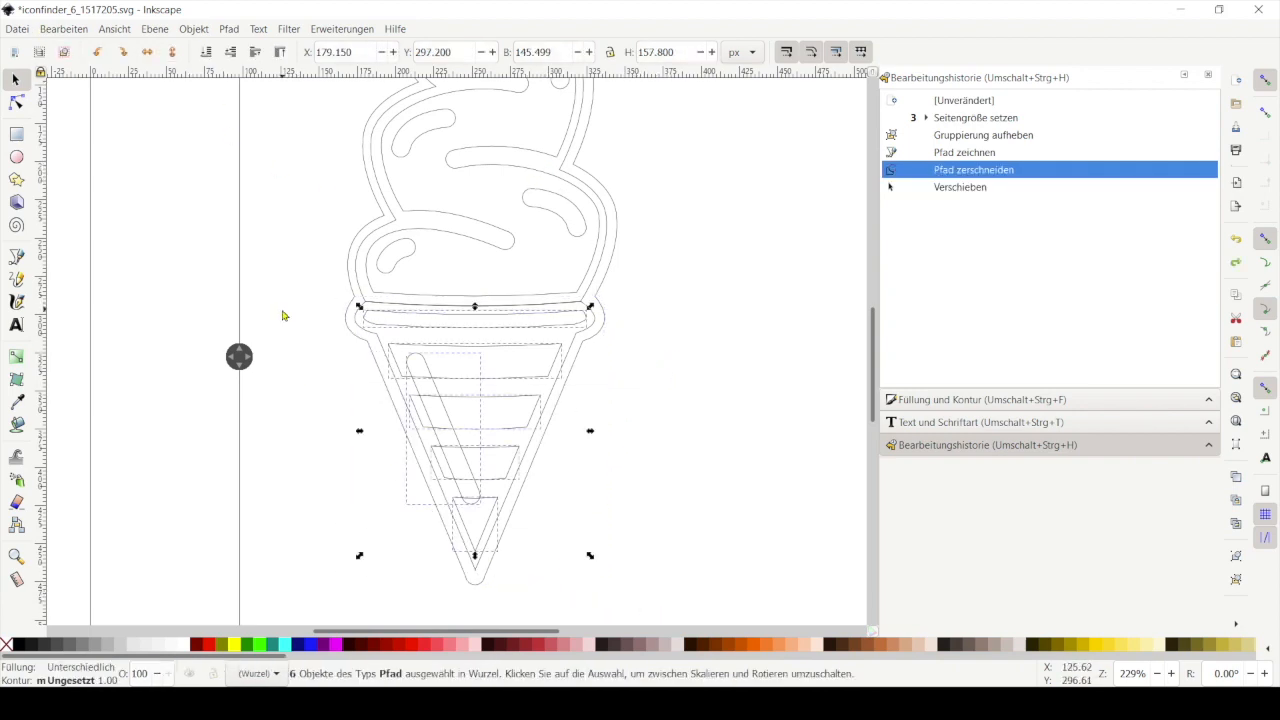
{"action": "key", "text": "shift+Down"}
{"action": "key", "text": "shift+Up"}
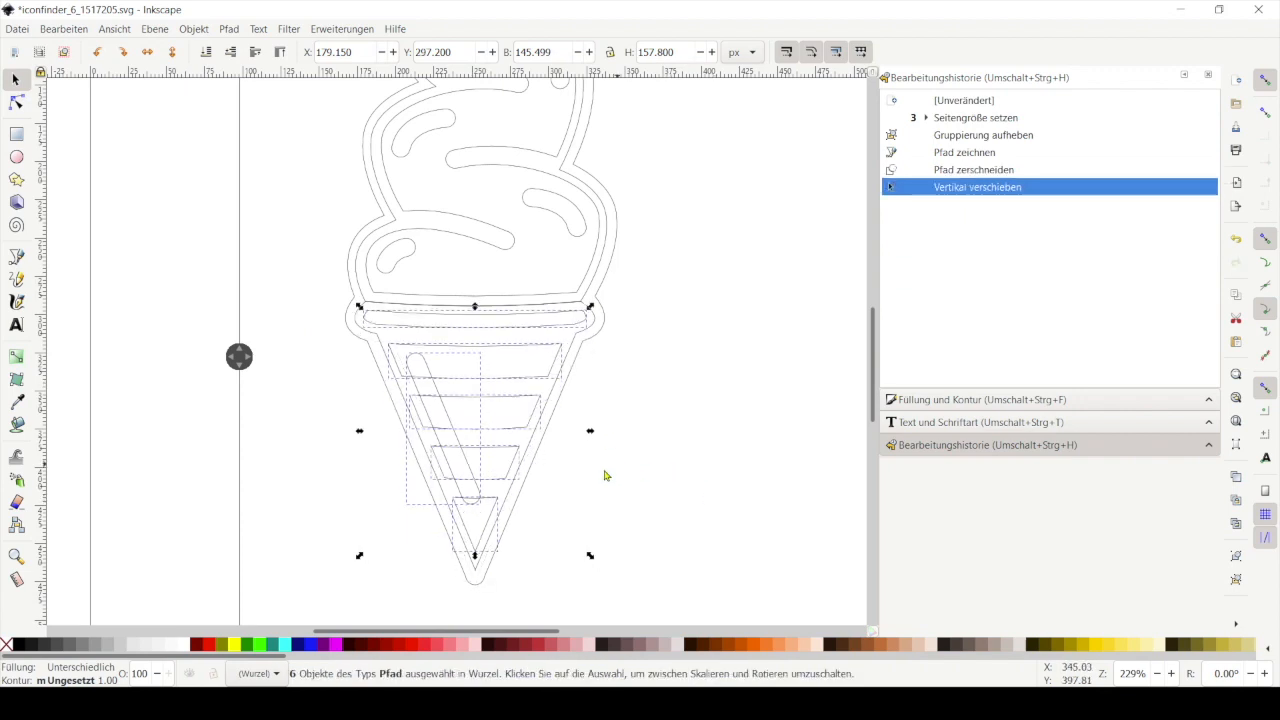
{"action": "left_click", "coordinate": [576, 338], "text": "shift"}
{"action": "left_click", "coordinate": [604, 321], "text": "shift"}
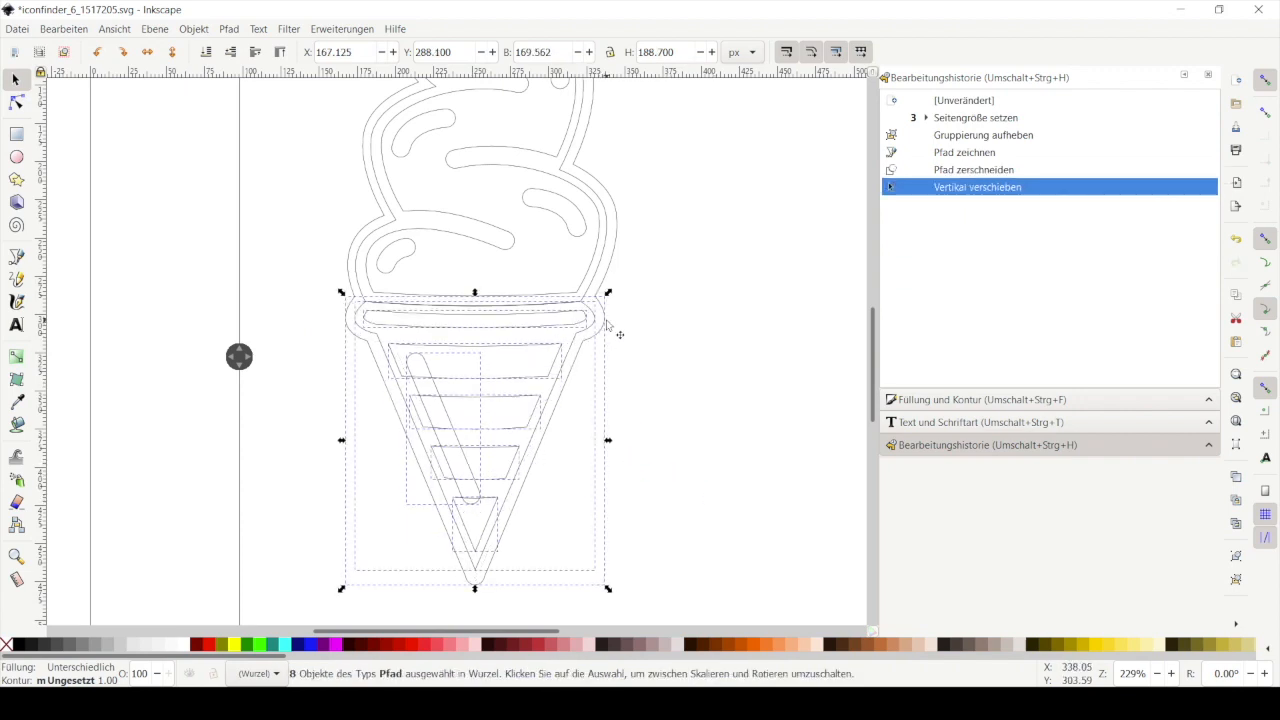
{"action": "key", "text": "shift+Down"}
{"action": "key", "text": "shift+Down"}
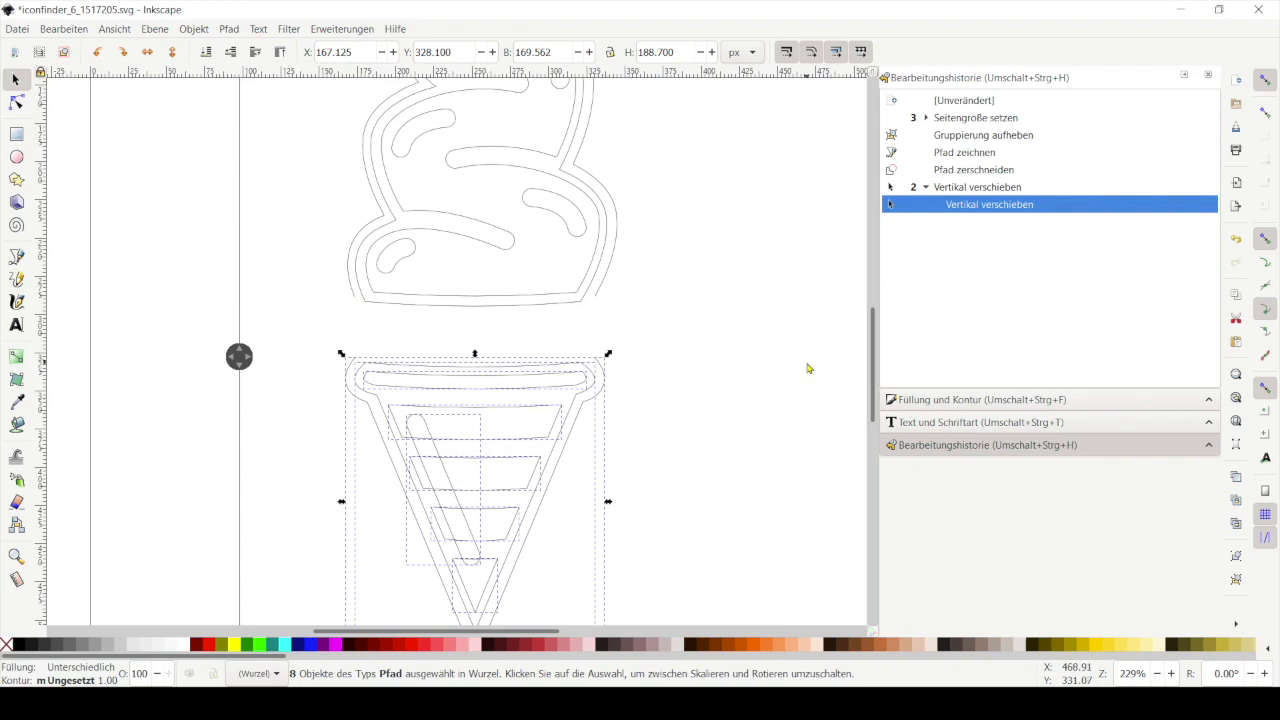
{"action": "left_click", "coordinate": [559, 530]}
- Delete the cherry's highlight and its two inner outlines, keeping the outer silhouette of the ice cream
{"action": "scroll", "coordinate": [848, 374], "scroll_direction": "up", "scroll_amount": 6}
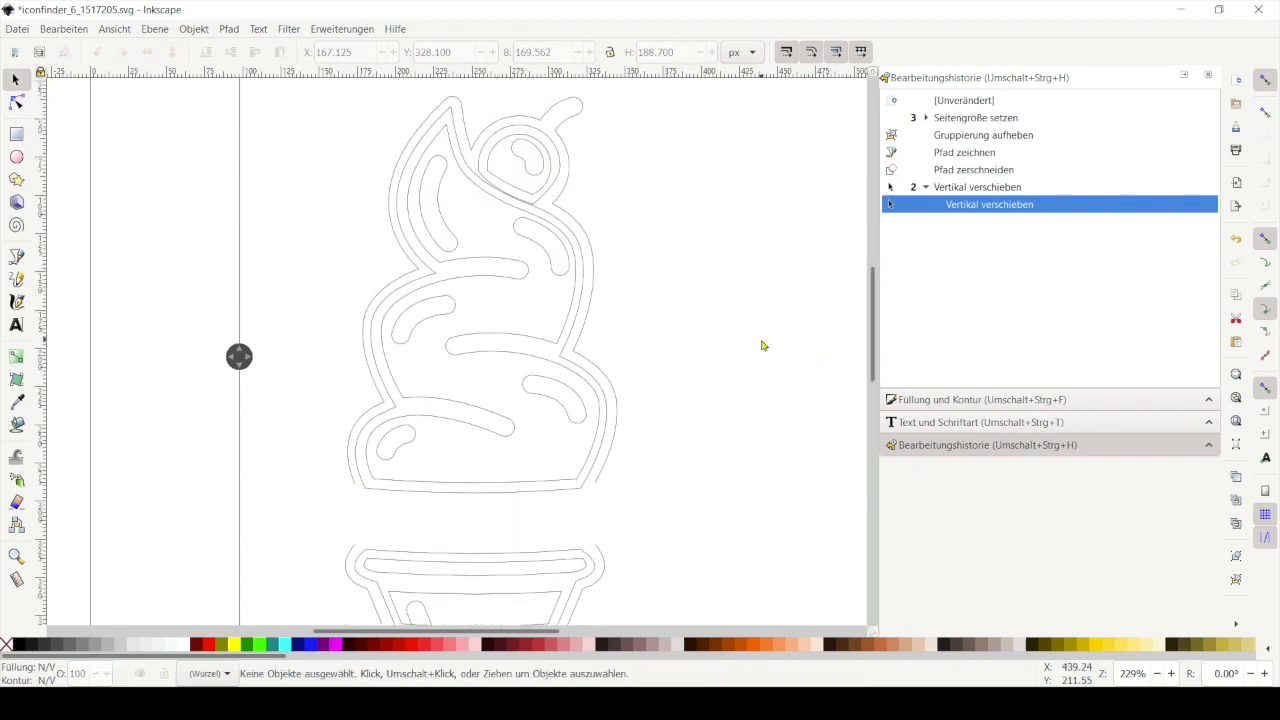
{"action": "left_click", "coordinate": [516, 209]}
{"action": "key", "text": "Delete"}
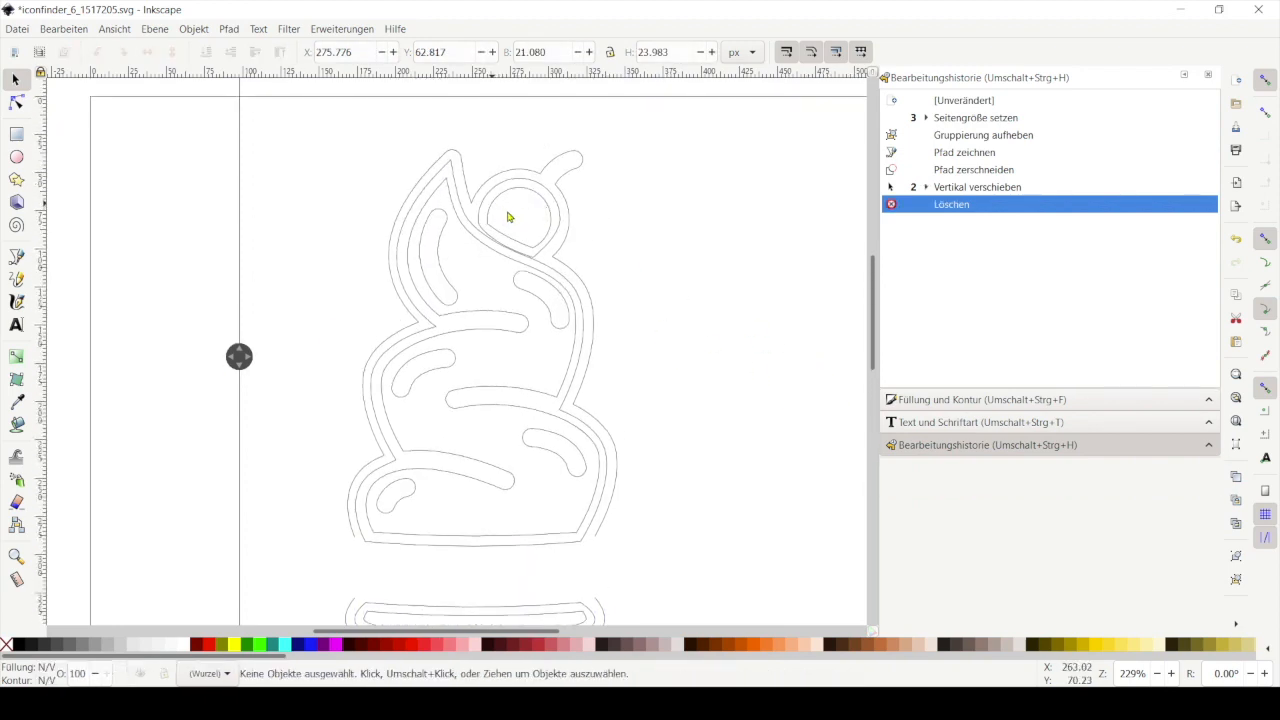
{"action": "left_click", "coordinate": [550, 205]}
{"action": "key", "text": "Delete"}
{"action": "left_click", "coordinate": [537, 186]}
{"action": "key", "text": "Delete"}
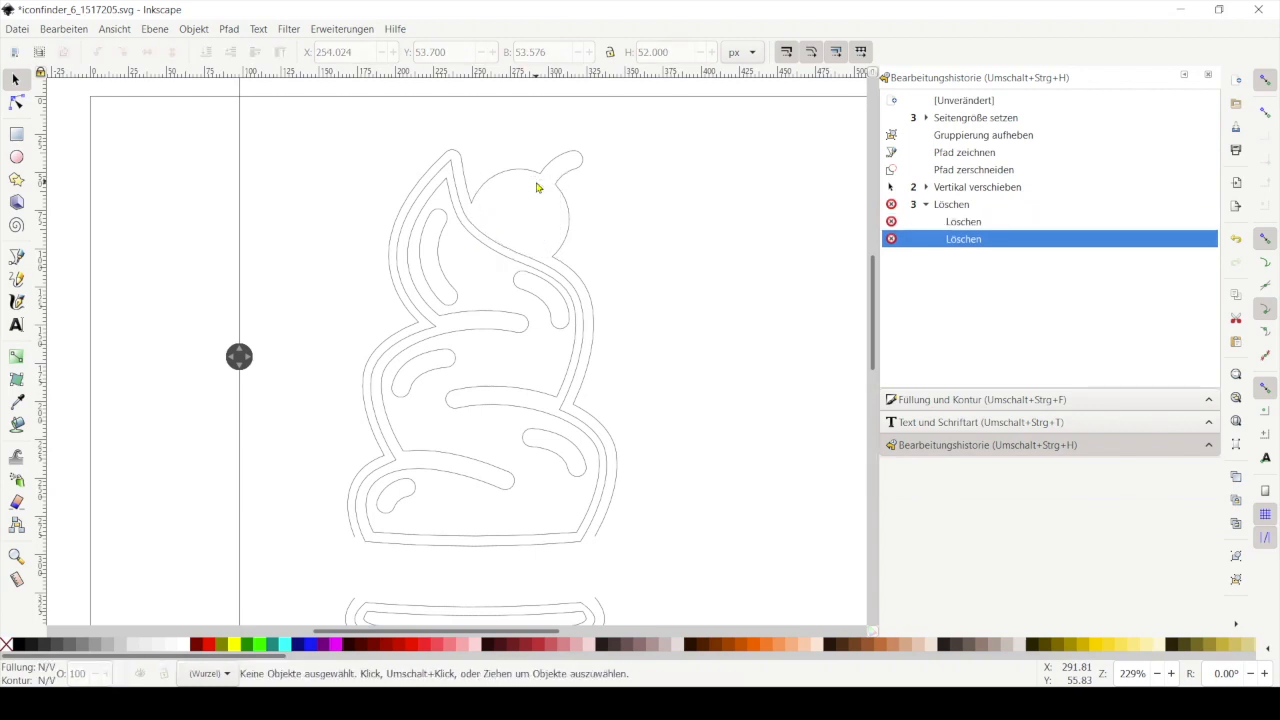
- Delete the two segments of the outer outline that connect the cherry's silhouette to the ice cream
{"action": "scroll", "coordinate": [527, 147], "scroll_direction": "up", "scroll_amount": 1}
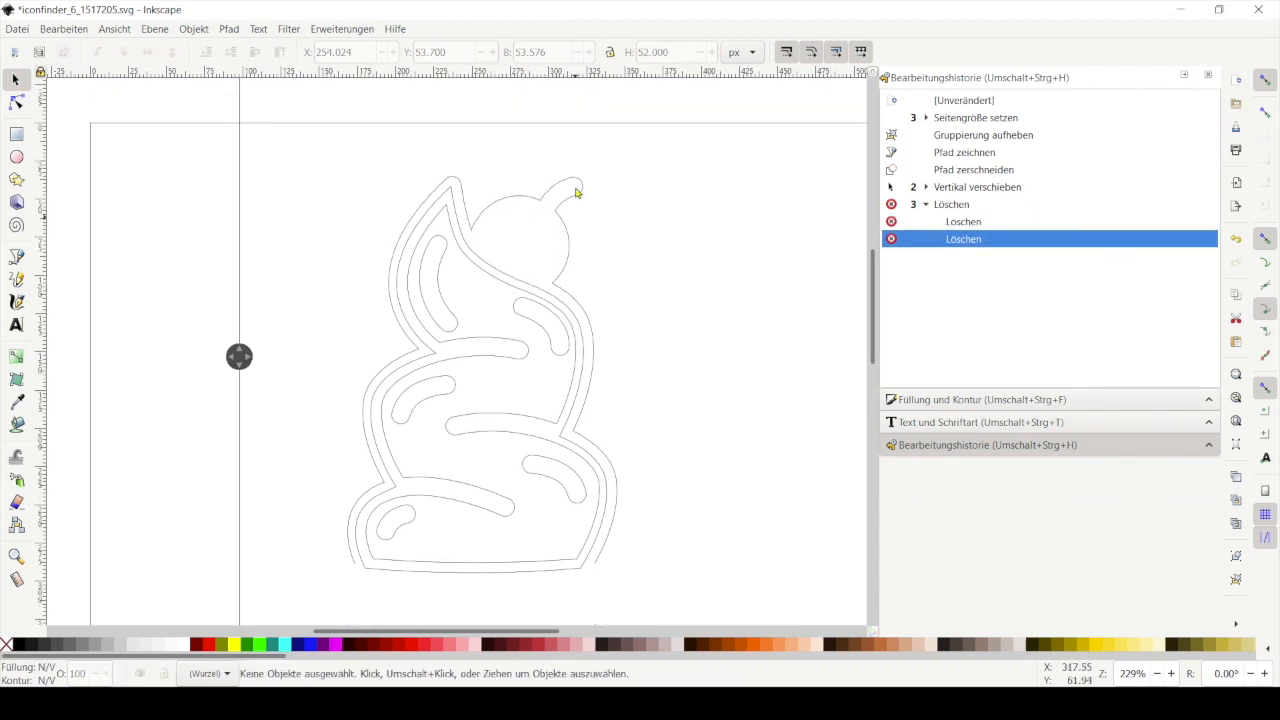
{"action": "scroll", "coordinate": [554, 171], "scroll_direction": "up", "scroll_amount": 3}
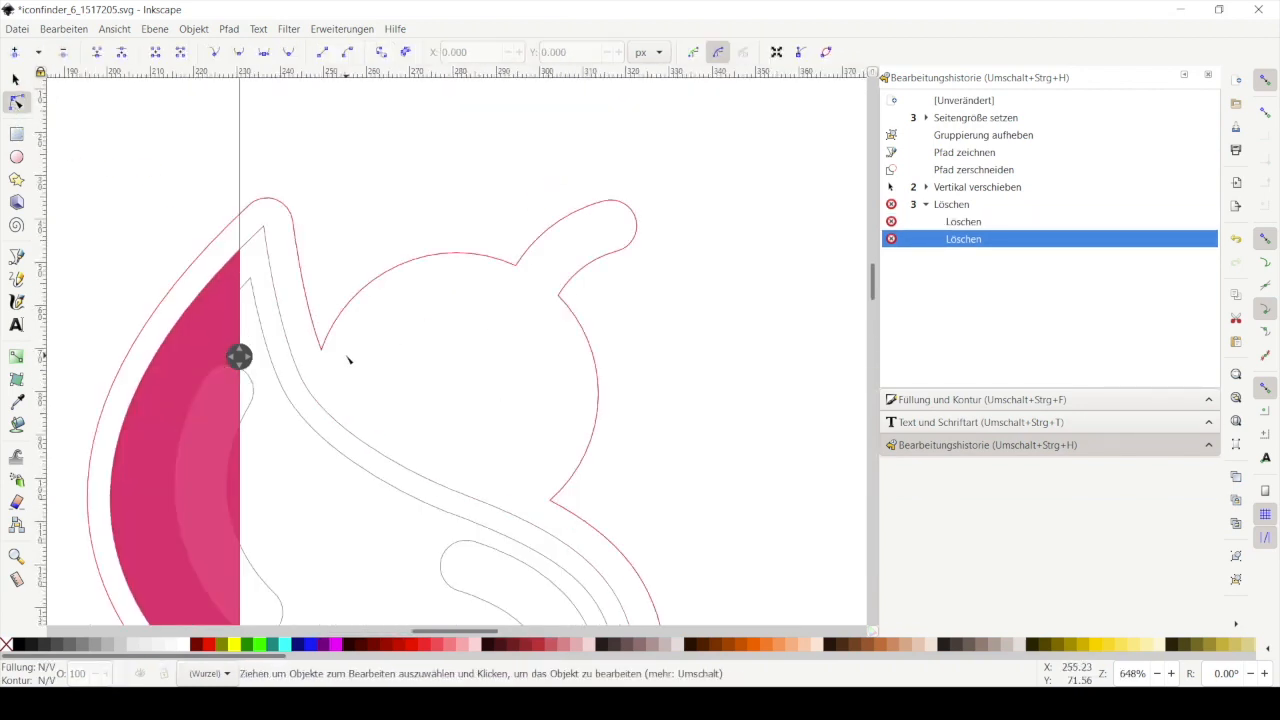
{"action": "left_click", "coordinate": [14, 102]}
{"action": "left_click", "coordinate": [330, 342]}
{"action": "left_click", "coordinate": [334, 332]}
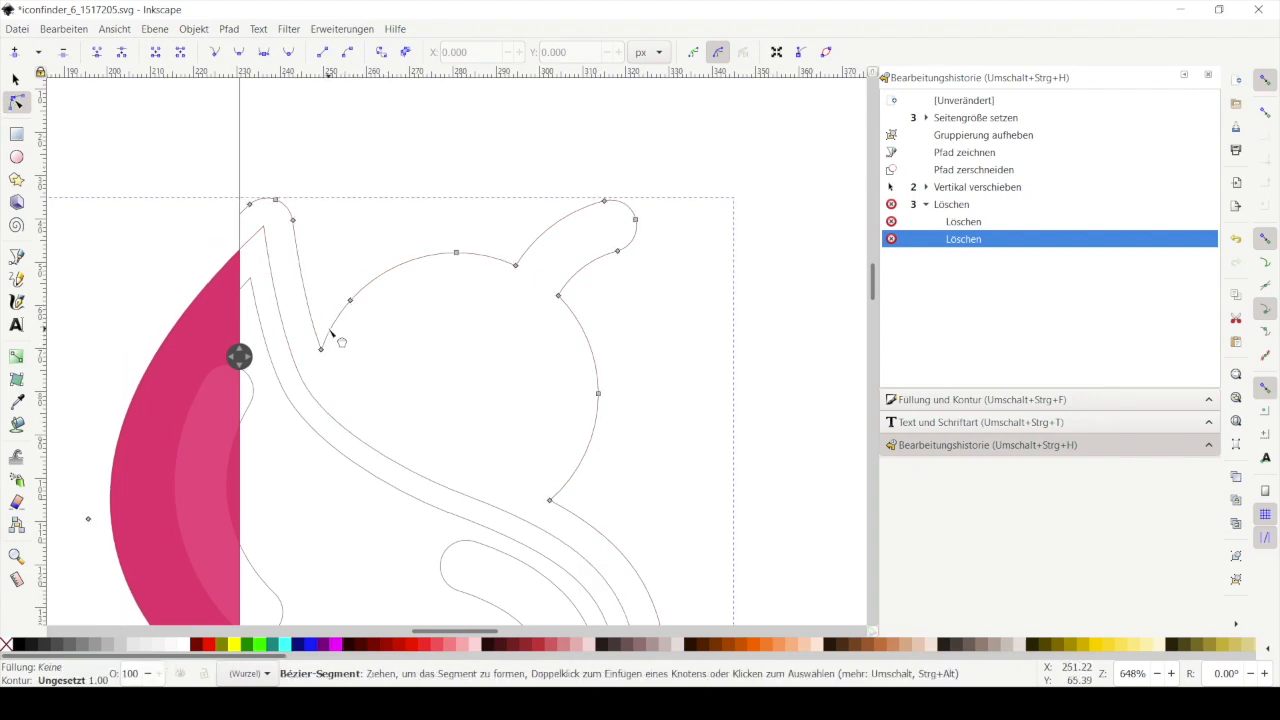
{"action": "left_click", "coordinate": [180, 52]}
{"action": "left_click", "coordinate": [585, 461]}
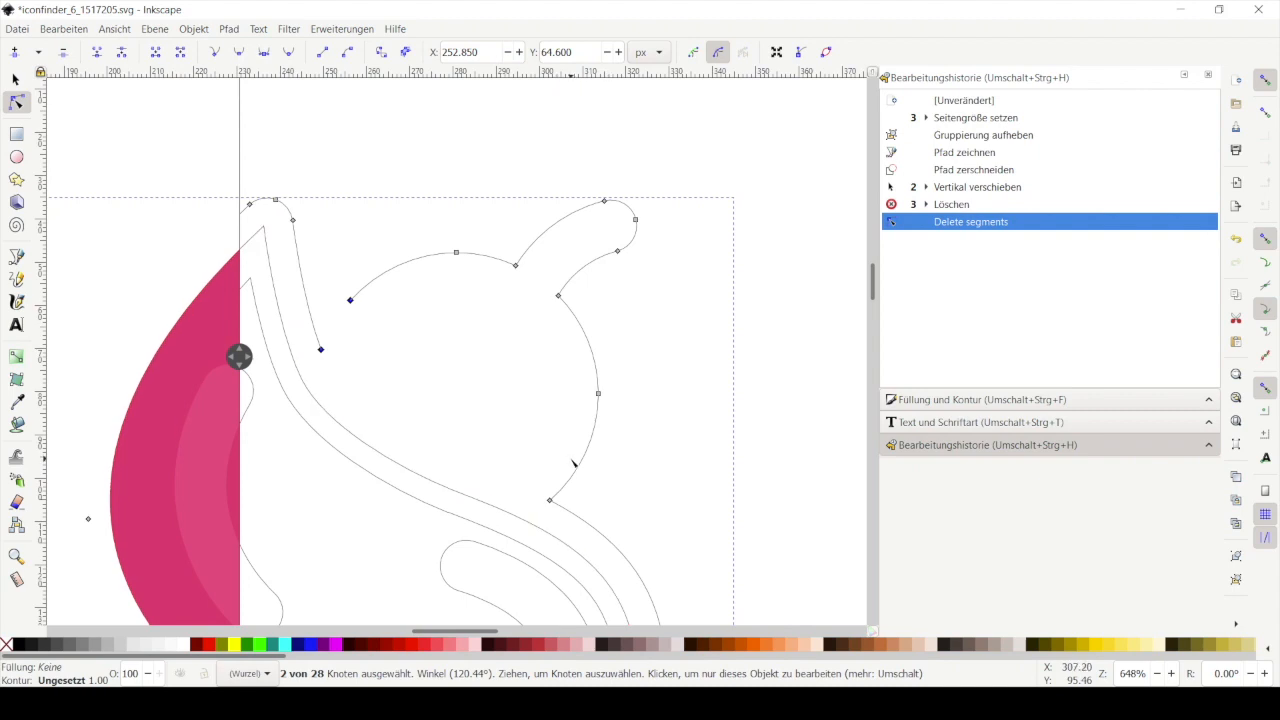
{"action": "left_click", "coordinate": [180, 54]}
- Break apart the outer outline and delete the detached cherry silhouette with its stem
{"action": "key", "text": "s"}
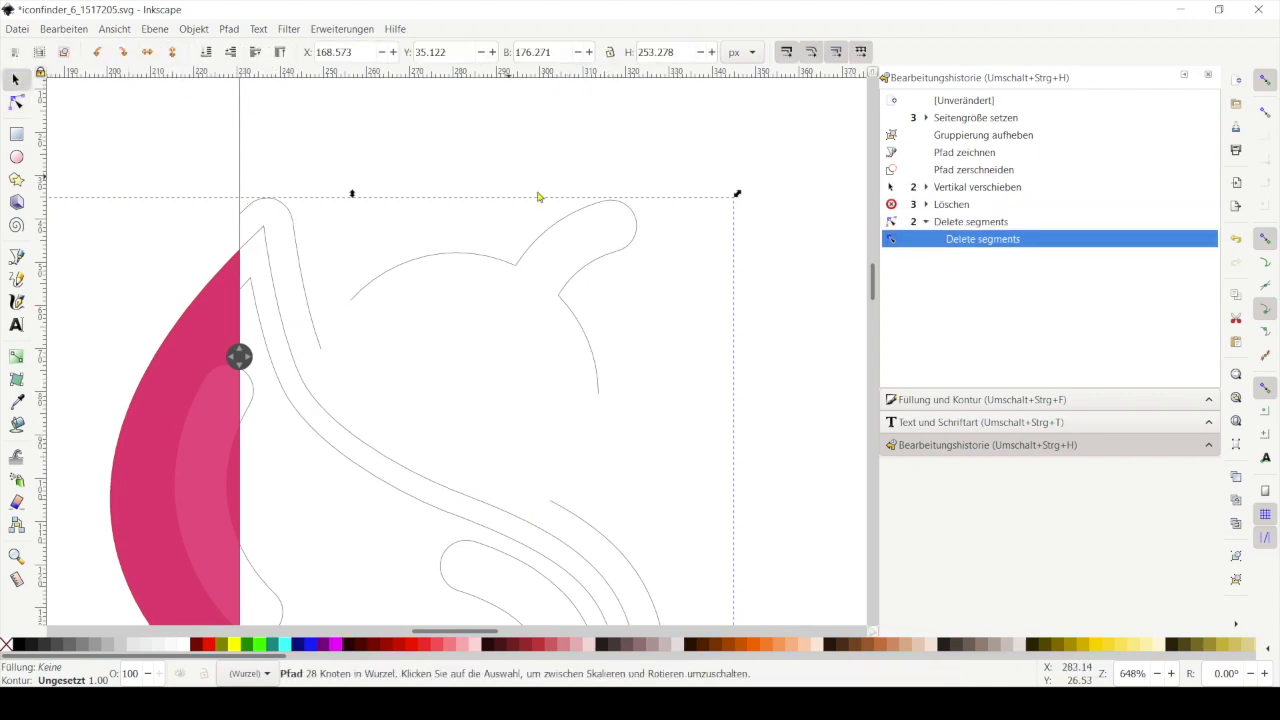
{"action": "left_click", "coordinate": [374, 298]}
{"action": "left_click", "coordinate": [380, 281]}
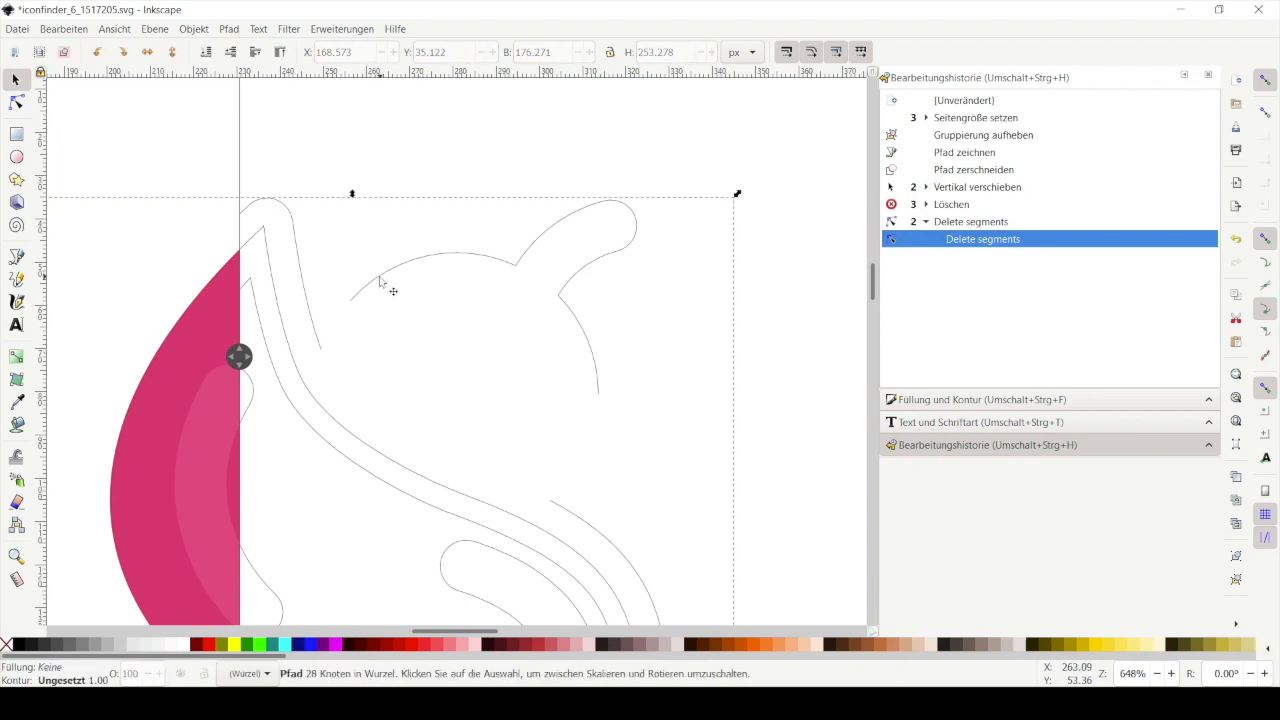
{"action": "left_click", "coordinate": [231, 31]}
{"action": "left_click", "coordinate": [257, 237]}
{"action": "left_click", "coordinate": [423, 269]}
{"action": "left_click", "coordinate": [423, 264]}
{"action": "key", "text": "Delete"}
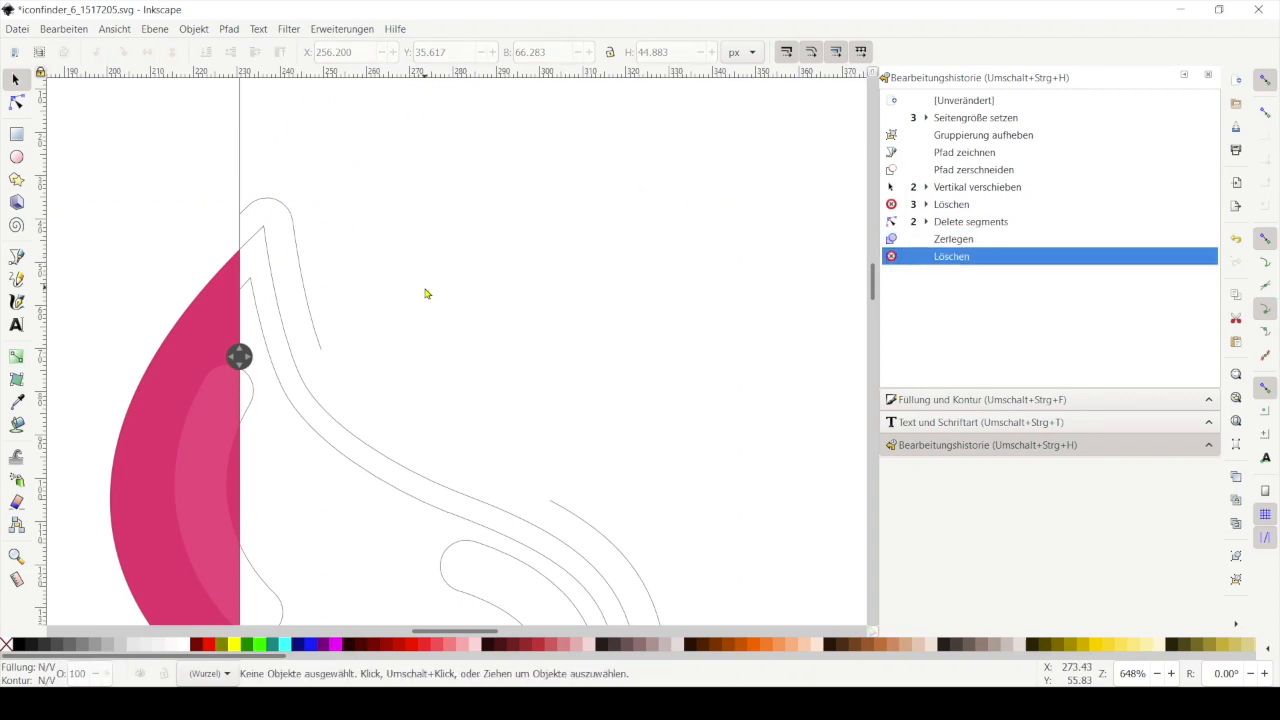
- Join the two open end nodes of the outer outline across the cherry gap with a new segment
{"action": "scroll", "coordinate": [620, 240], "scroll_direction": "down", "scroll_amount": 2}
{"action": "left_click", "coordinate": [27, 100]}
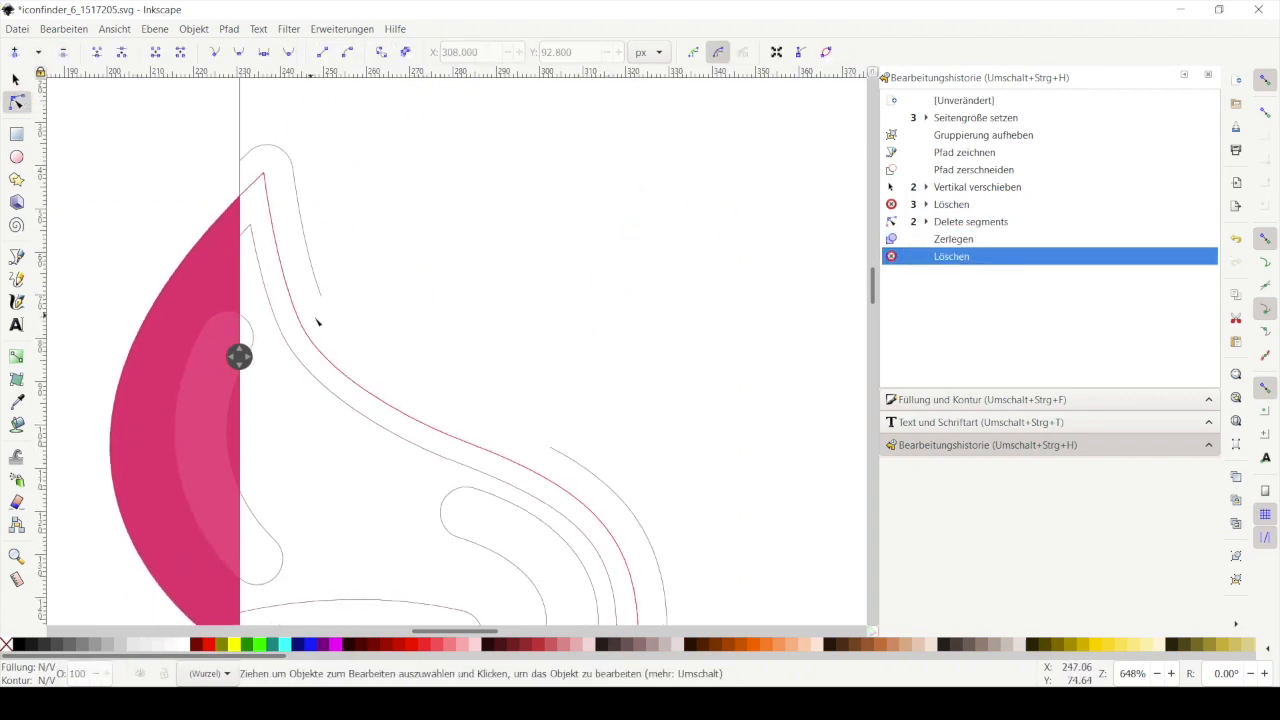
{"action": "left_click", "coordinate": [323, 298]}
{"action": "left_click", "coordinate": [550, 447]}
{"action": "left_click", "coordinate": [321, 297], "text": "shift"}
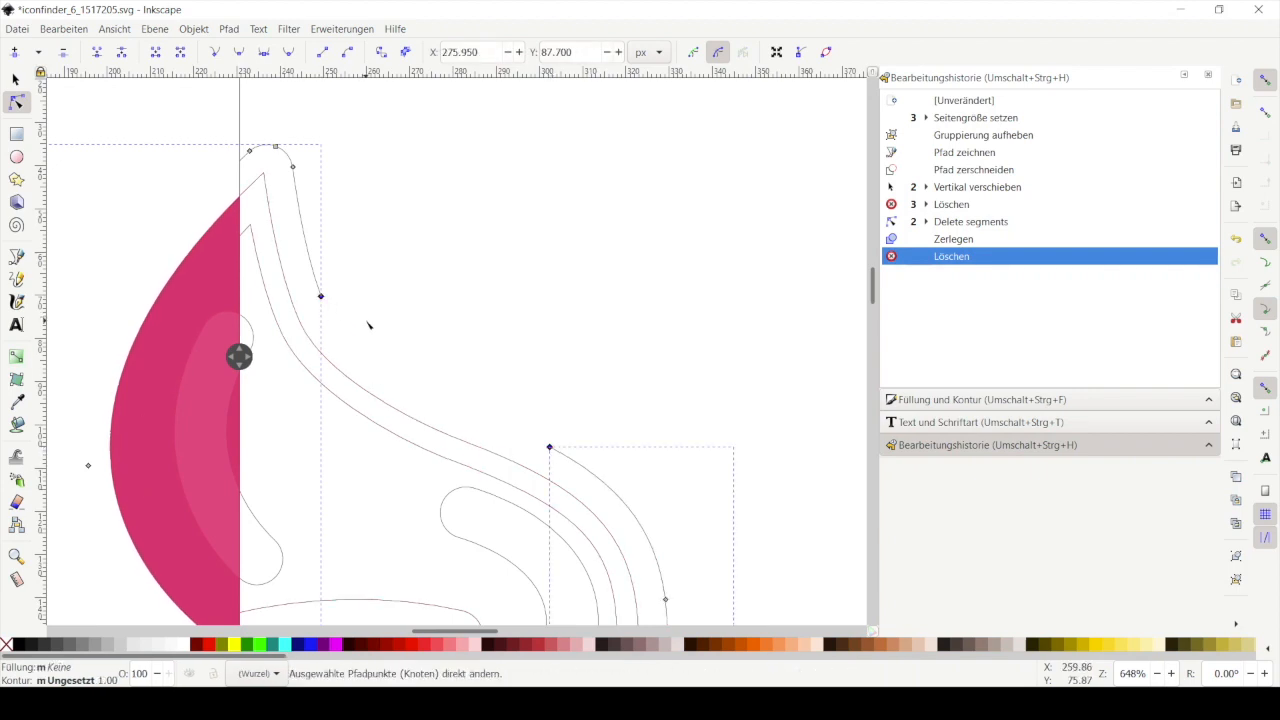
{"action": "left_click", "coordinate": [155, 52]}
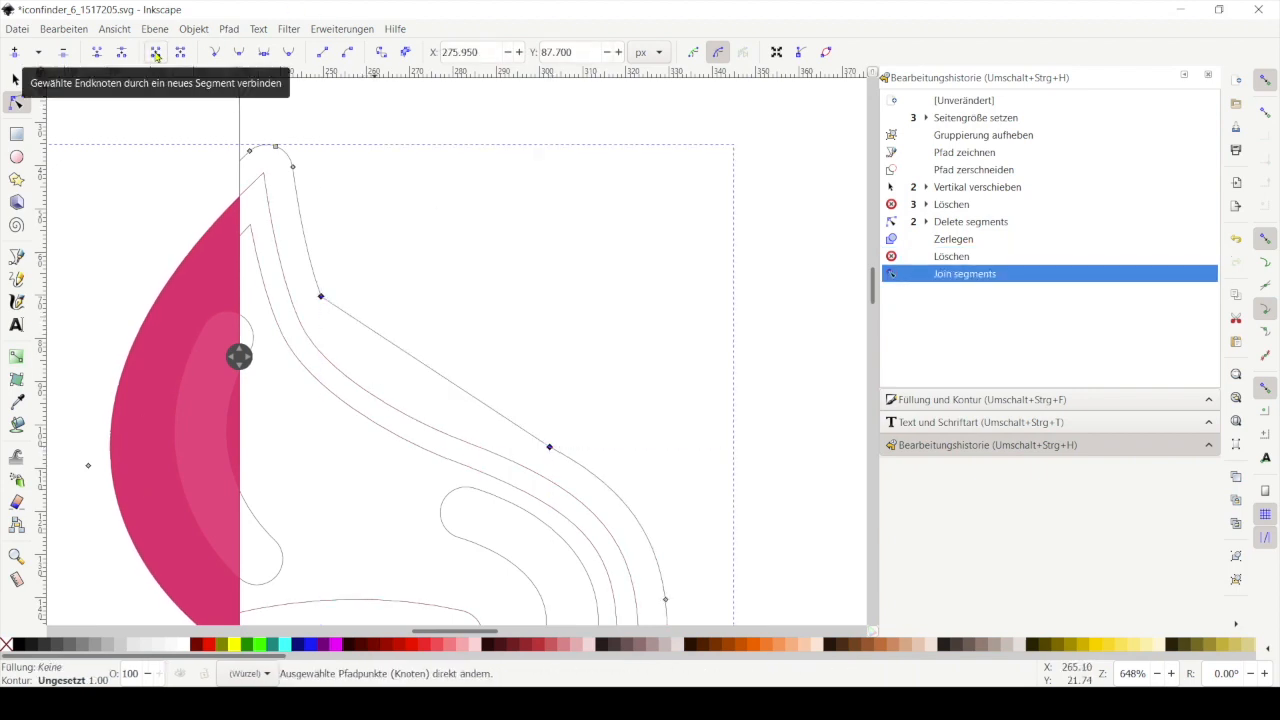
- Bend the new outline segment inward so that it runs parallel to the ice cream's inner curve
{"action": "scroll", "coordinate": [384, 410], "scroll_direction": "down", "scroll_amount": 1}
{"action": "left_click_drag", "start_coordinate": [434, 344], "coordinate": [395, 350]}
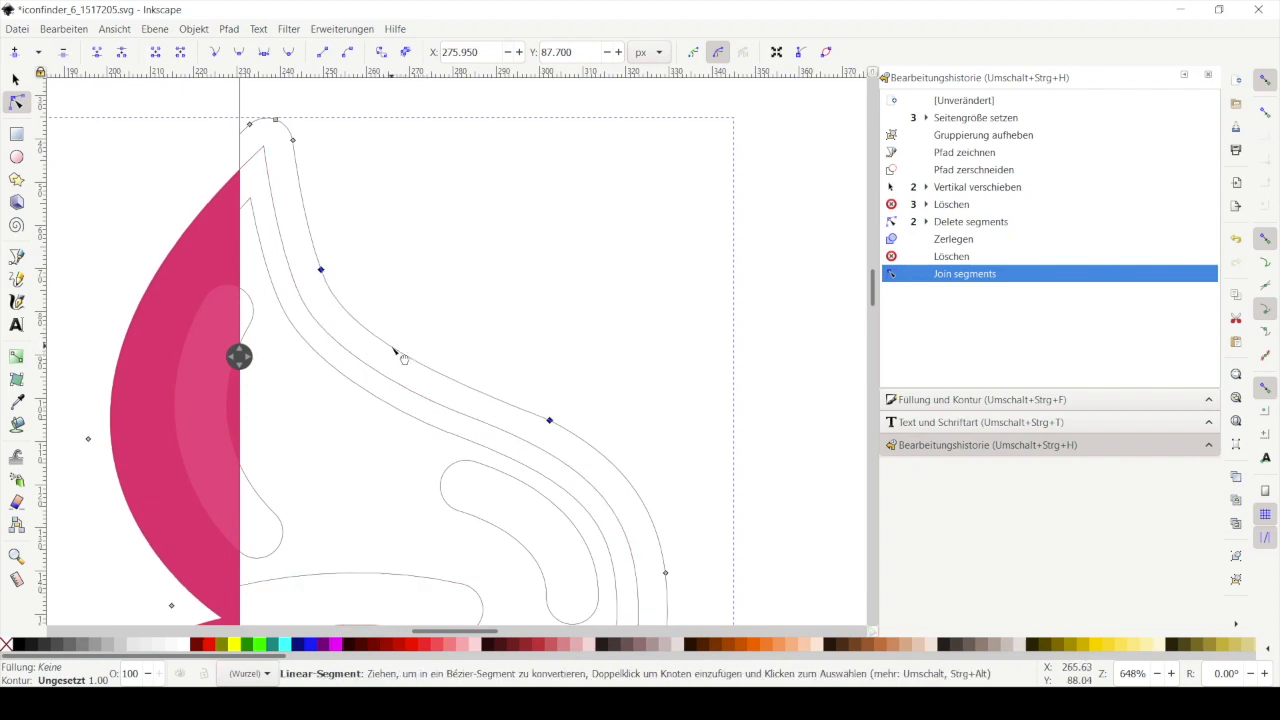
{"action": "left_click_drag", "start_coordinate": [400, 352], "coordinate": [400, 354]}
{"action": "left_click", "coordinate": [604, 245]}
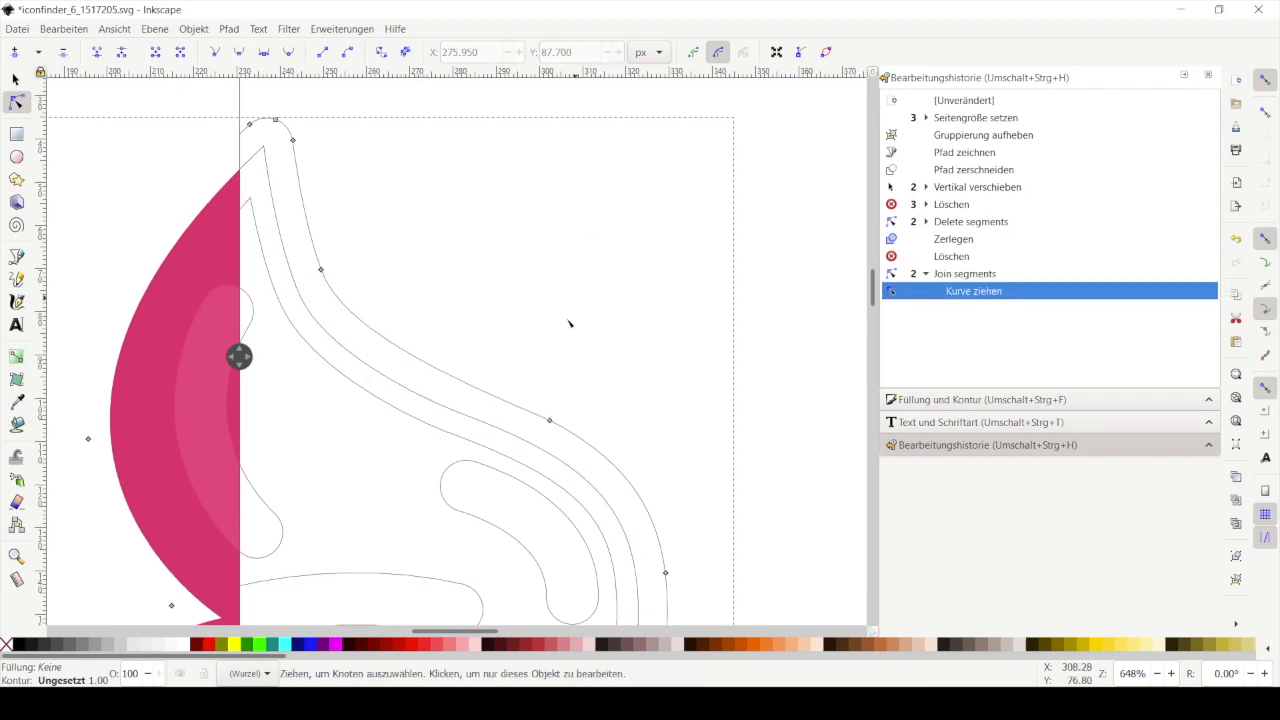
- Move the split-view divider clear of the gap between ice cream and cone to show both edges as outlines
{"action": "scroll", "coordinate": [537, 405], "scroll_direction": "down", "scroll_amount": 4}
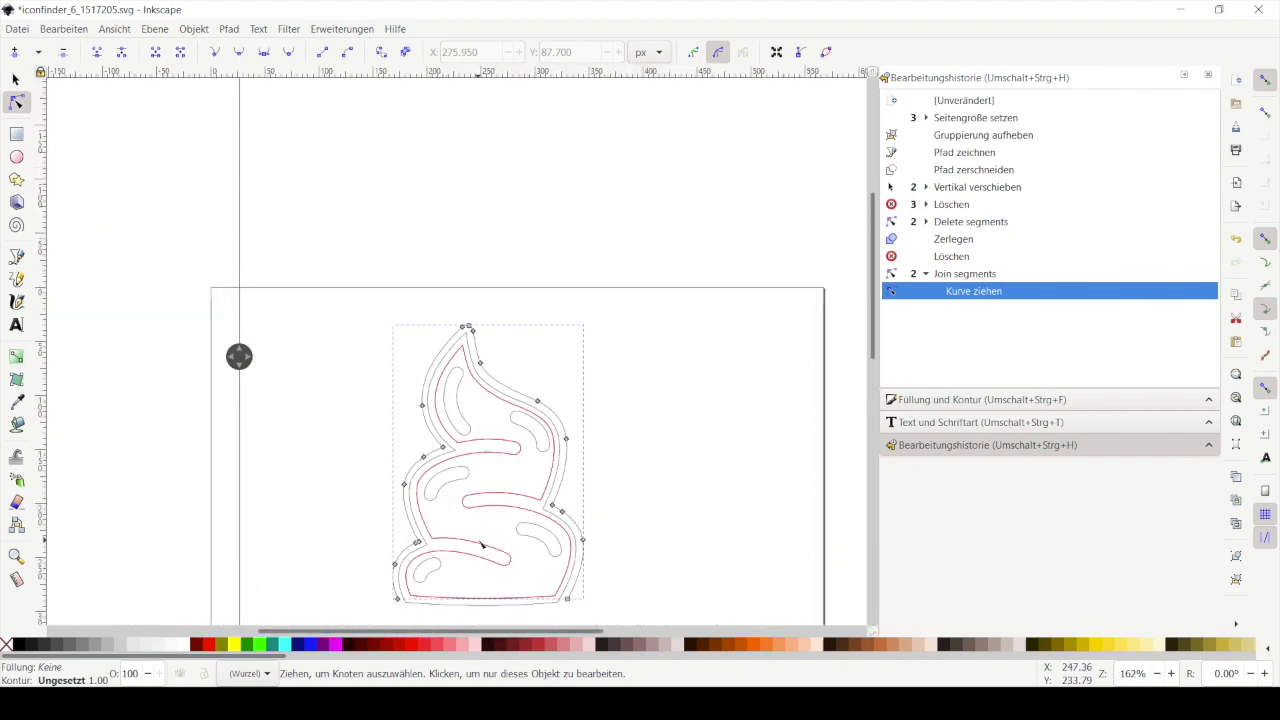
{"action": "scroll", "coordinate": [505, 468], "scroll_direction": "down", "scroll_amount": 3}
{"action": "scroll", "coordinate": [507, 378], "scroll_direction": "up", "scroll_amount": 3}
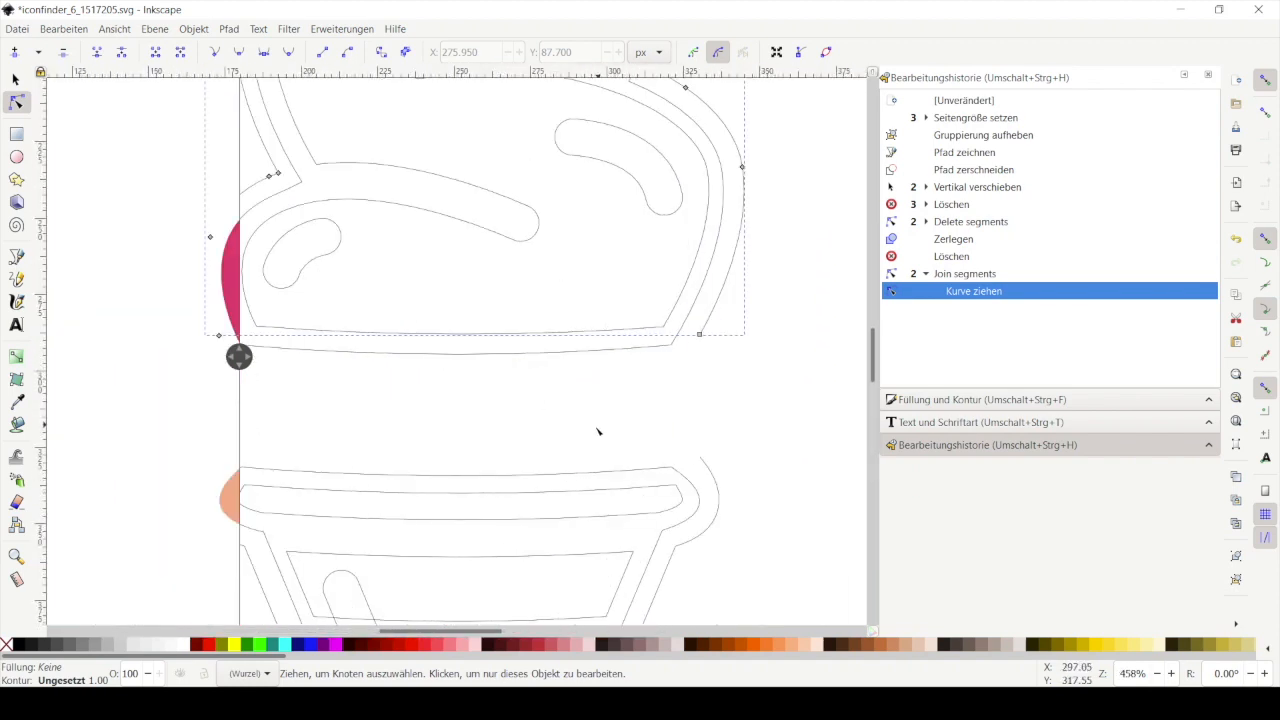
{"action": "left_click_drag", "start_coordinate": [239, 357], "coordinate": [158, 360]}
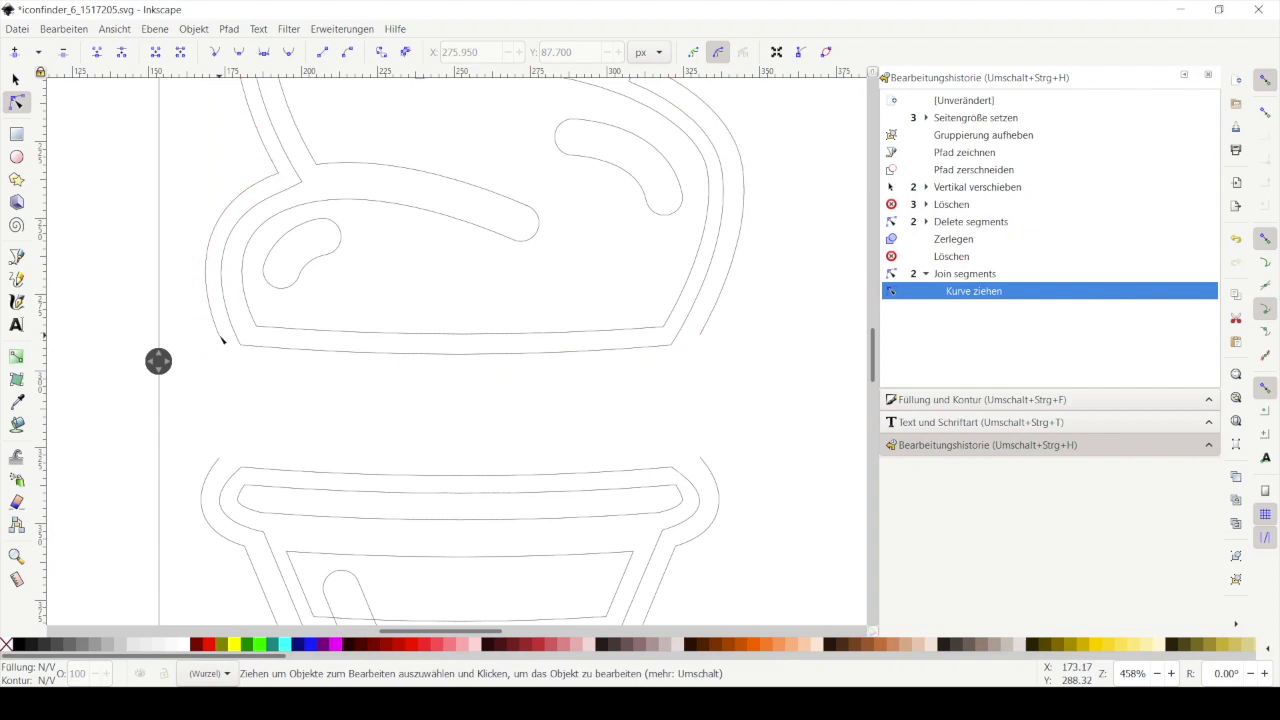
- Move the outer outline's two lower end nodes to about Y 297 px, below the ice cream's base, and delete the surplus nodes
{"action": "mouse_move", "coordinate": [223, 339]}
{"action": "left_mouse_down"}
{"action": "mouse_move", "coordinate": [228, 363]}
{"action": "mouse_move", "coordinate": [222, 335]}
{"action": "left_mouse_up"}
{"action": "left_click_drag", "start_coordinate": [699, 335], "coordinate": [687, 366]}
{"action": "key", "text": "Delete"}
{"action": "key", "text": "Delete"}
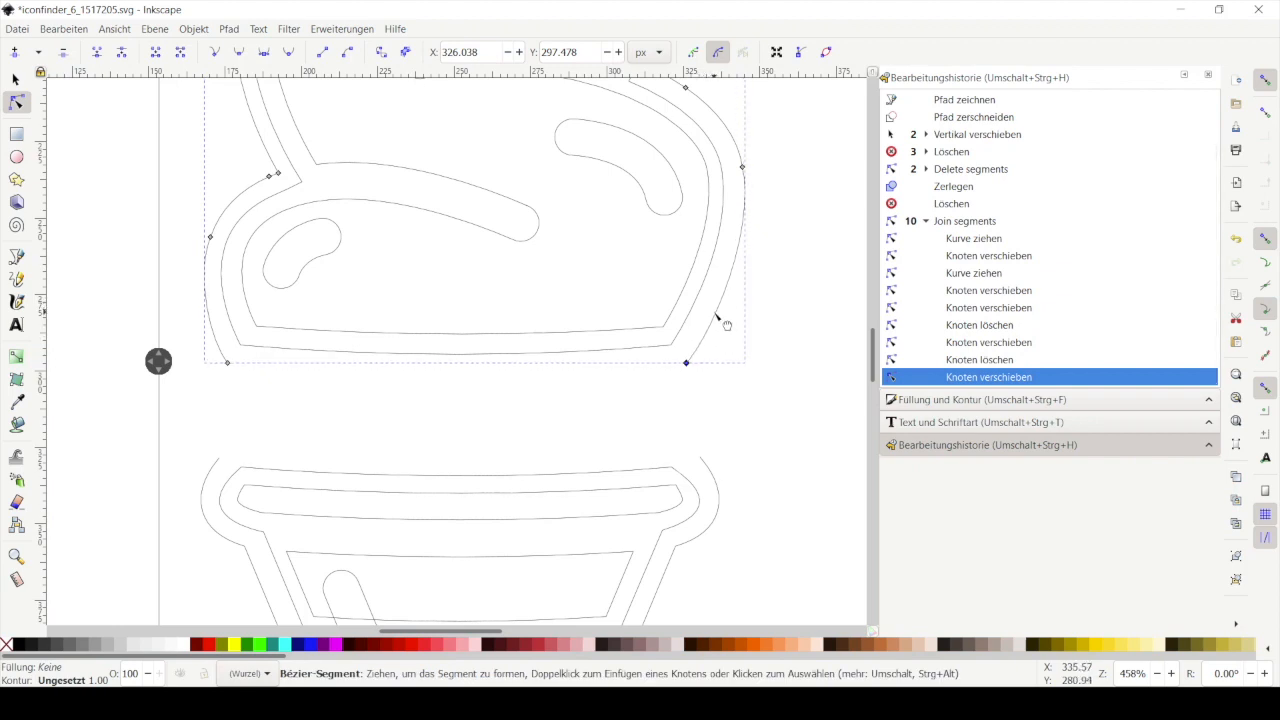
- Refine the ice cream outer outline's side curve, join its two lower end nodes with a new segment and bow it parallel to the base
{"action": "left_click_drag", "start_coordinate": [716, 317], "coordinate": [720, 323]}
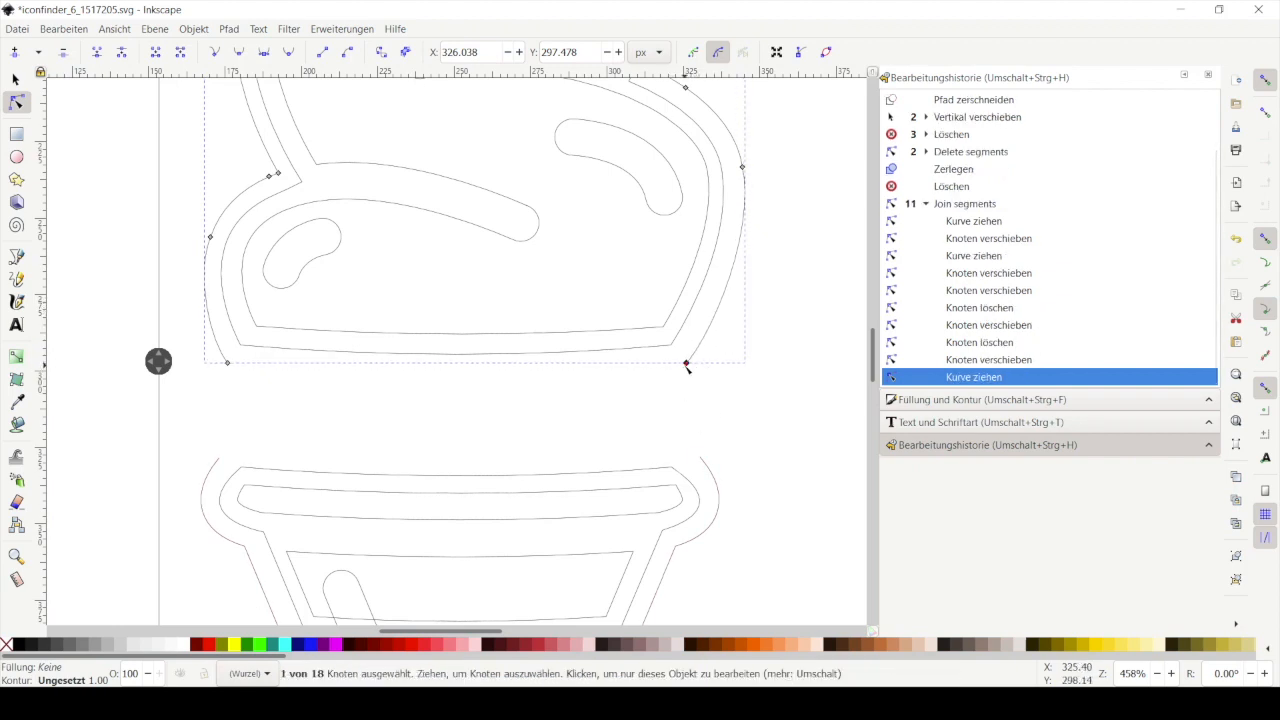
{"action": "left_click", "coordinate": [228, 364], "text": "shift"}
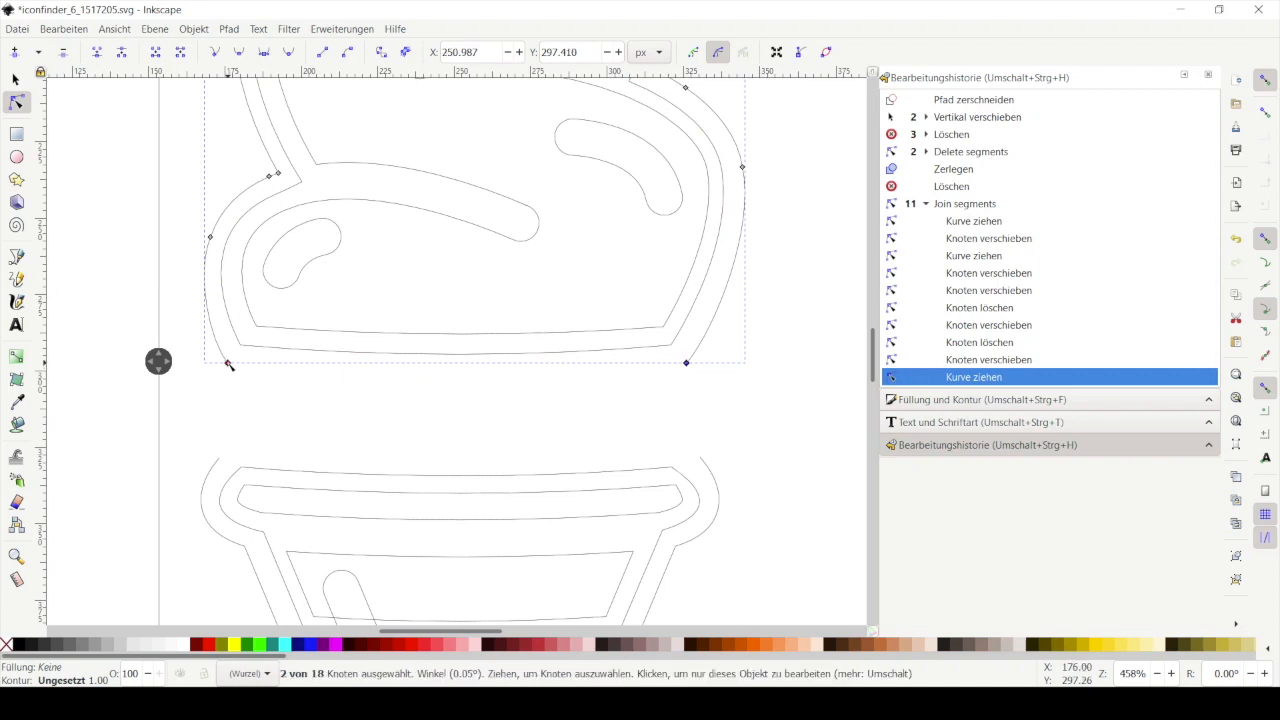
{"action": "left_click", "coordinate": [160, 56]}
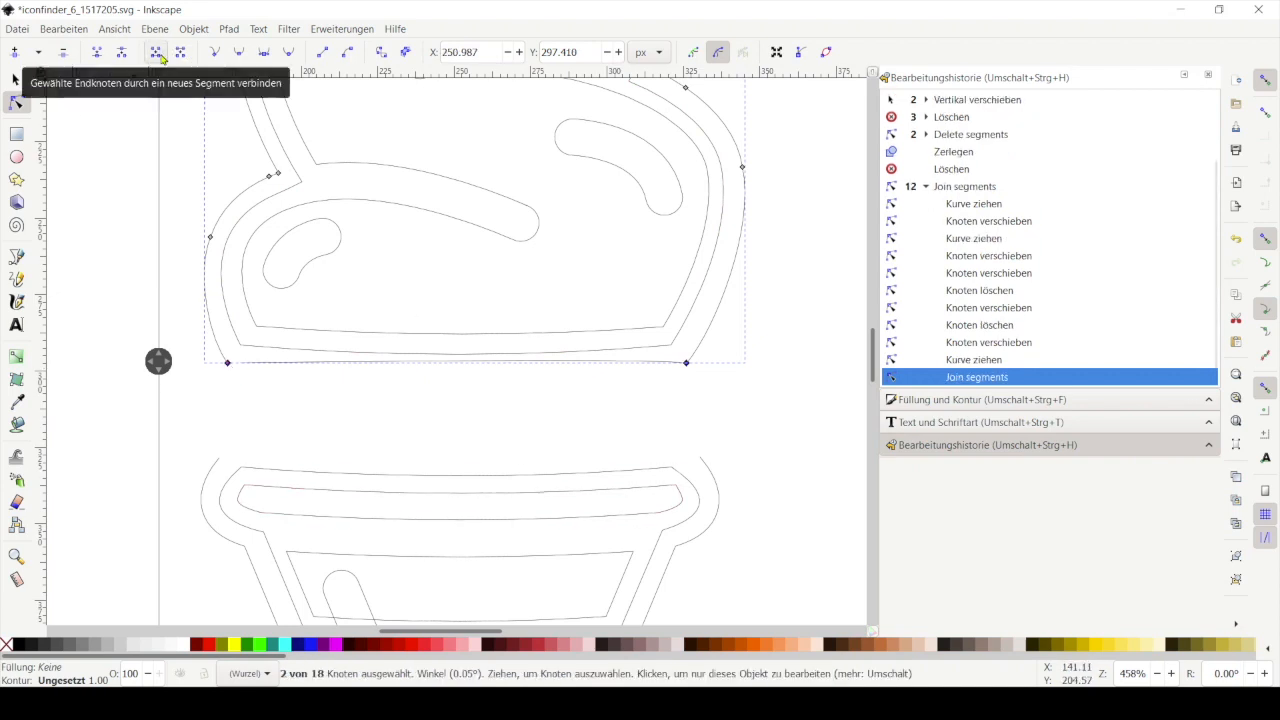
{"action": "left_click_drag", "start_coordinate": [459, 365], "coordinate": [460, 378]}
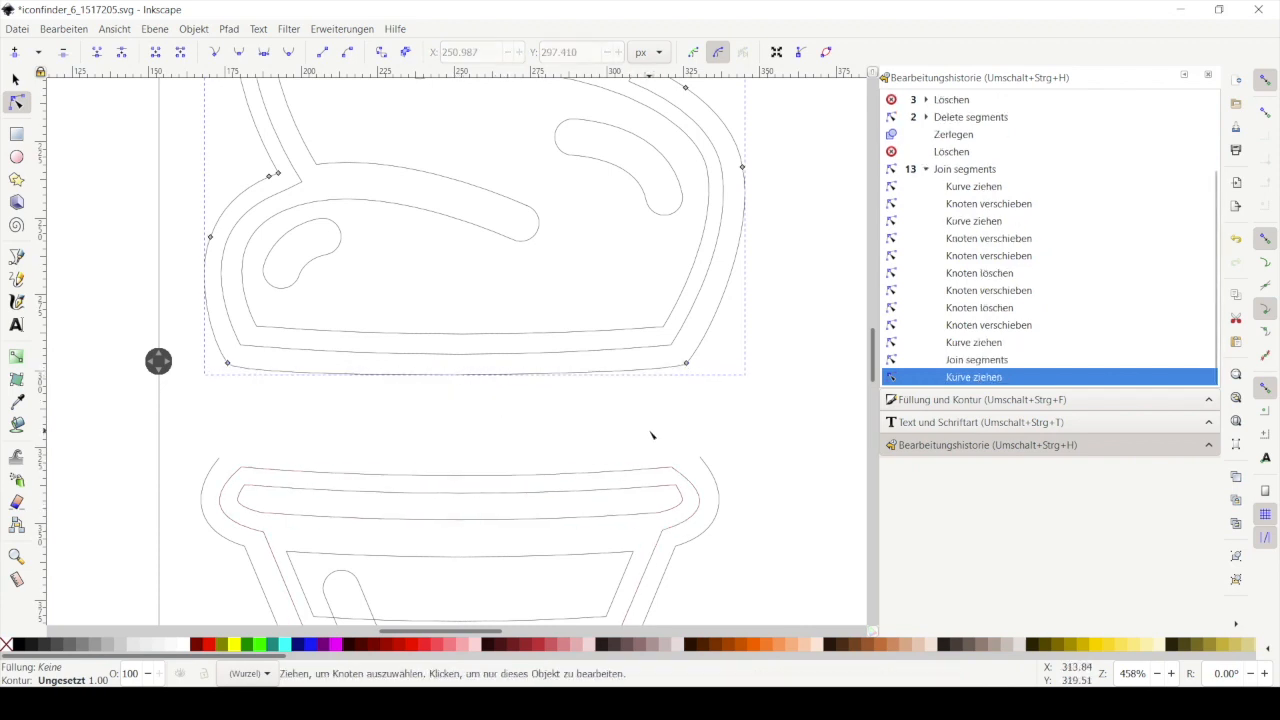
- Move the open right end node of the cone's outer outline to about X 325, Y 325 px and bulge its adjoining curve outward
{"action": "left_click", "coordinate": [758, 423]}
{"action": "left_click", "coordinate": [703, 462]}
{"action": "mouse_move", "coordinate": [703, 462]}
{"action": "left_mouse_down"}
{"action": "mouse_move", "coordinate": [683, 449]}
{"action": "mouse_move", "coordinate": [714, 471]}
{"action": "left_mouse_up"}
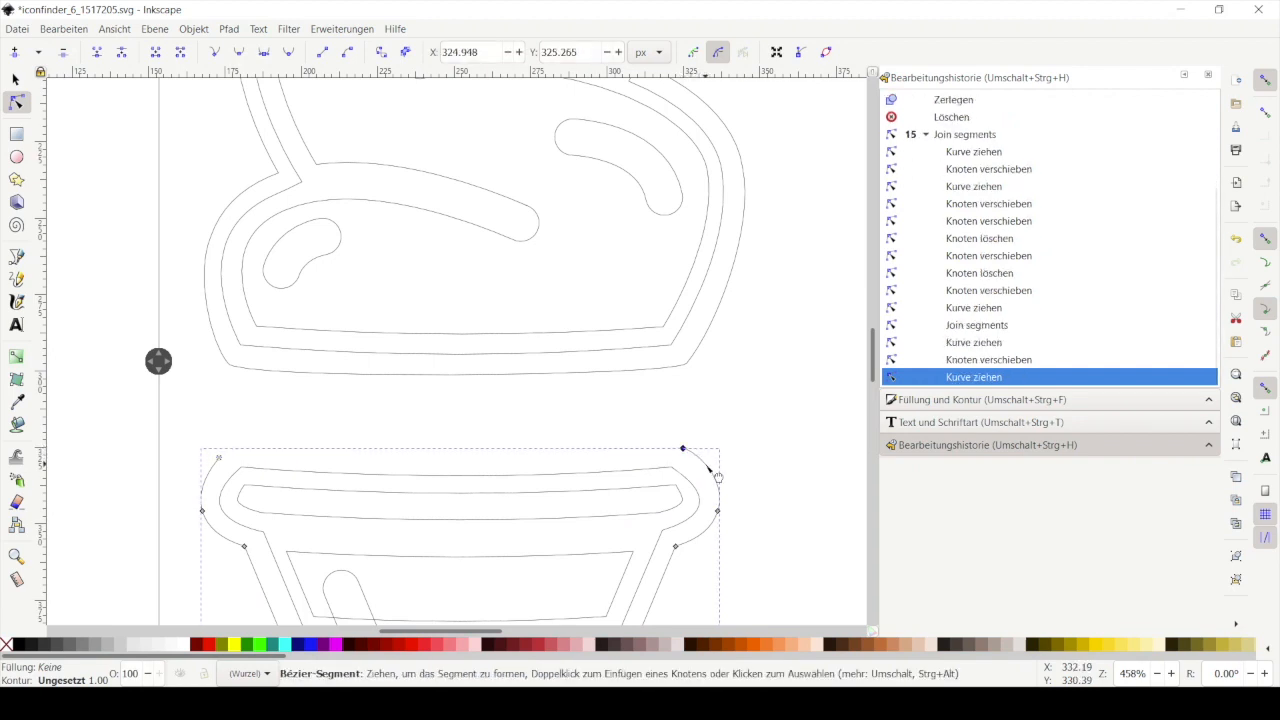
- Delete the surplus node at the cone outline's left end, move the end node to about X 177, Y 326 px and round its curve
{"action": "mouse_move", "coordinate": [219, 457]}
{"action": "left_mouse_down"}
{"action": "mouse_move", "coordinate": [232, 454]}
{"action": "mouse_move", "coordinate": [226, 438]}
{"action": "left_mouse_up"}
{"action": "key", "text": "Delete"}
{"action": "left_click", "coordinate": [64, 28]}
{"action": "left_click", "coordinate": [80, 48]}
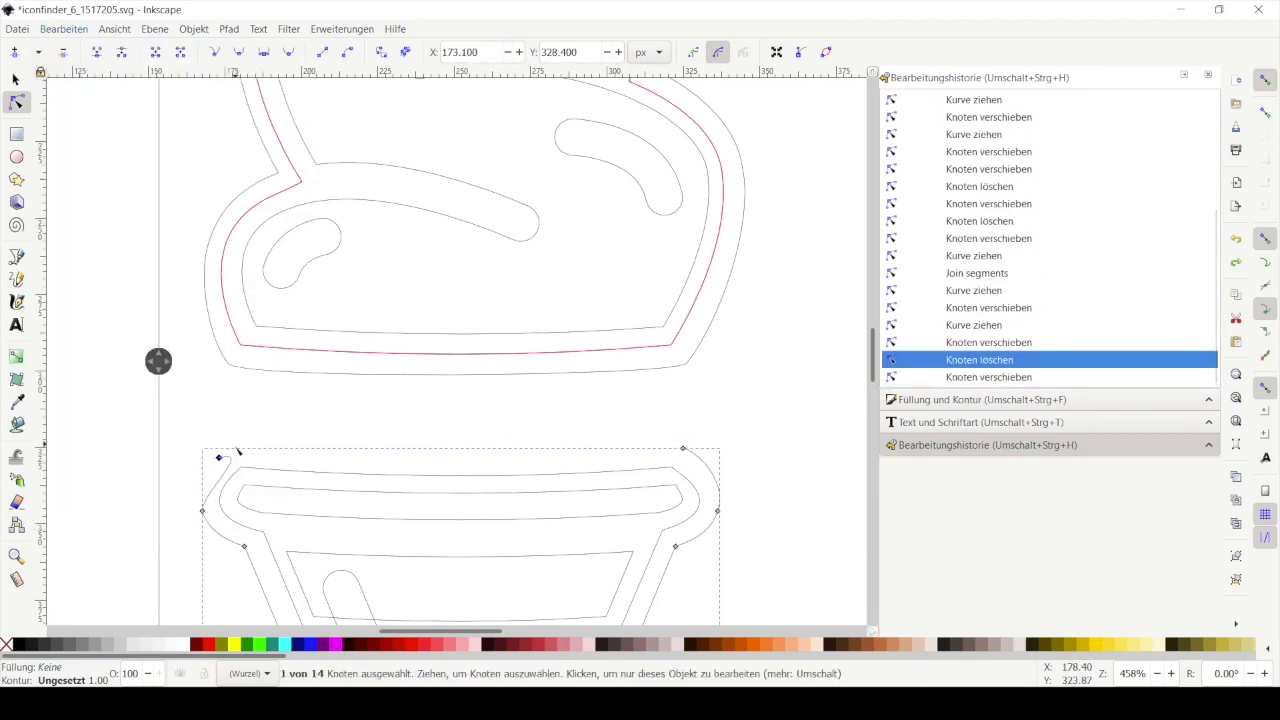
{"action": "left_click", "coordinate": [66, 28]}
{"action": "left_click", "coordinate": [84, 48]}
{"action": "mouse_move", "coordinate": [223, 452]}
{"action": "left_mouse_down"}
{"action": "mouse_move", "coordinate": [206, 479]}
{"action": "mouse_move", "coordinate": [234, 450]}
{"action": "mouse_move", "coordinate": [212, 470]}
{"action": "left_mouse_up"}
{"action": "key", "text": "Delete"}
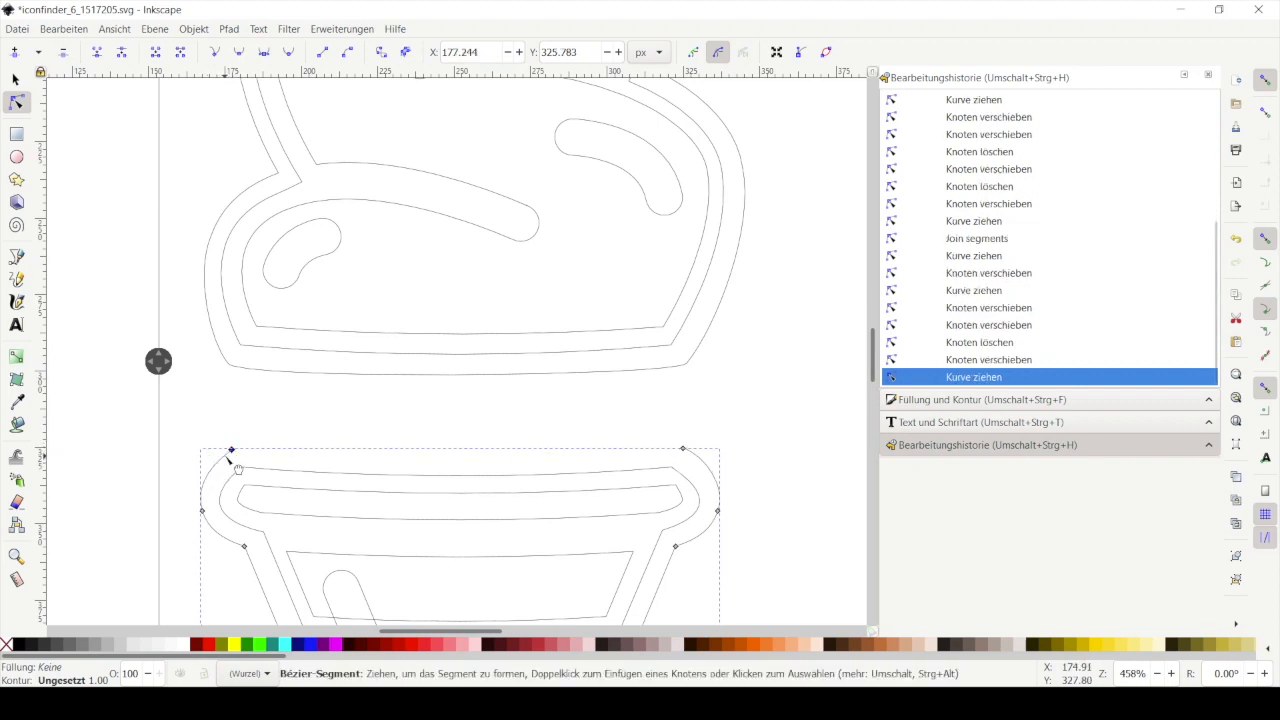
- Join the cone outer outline's two upper end nodes with a new segment and bend it parallel to the rim
{"action": "left_click", "coordinate": [683, 448], "text": "shift"}
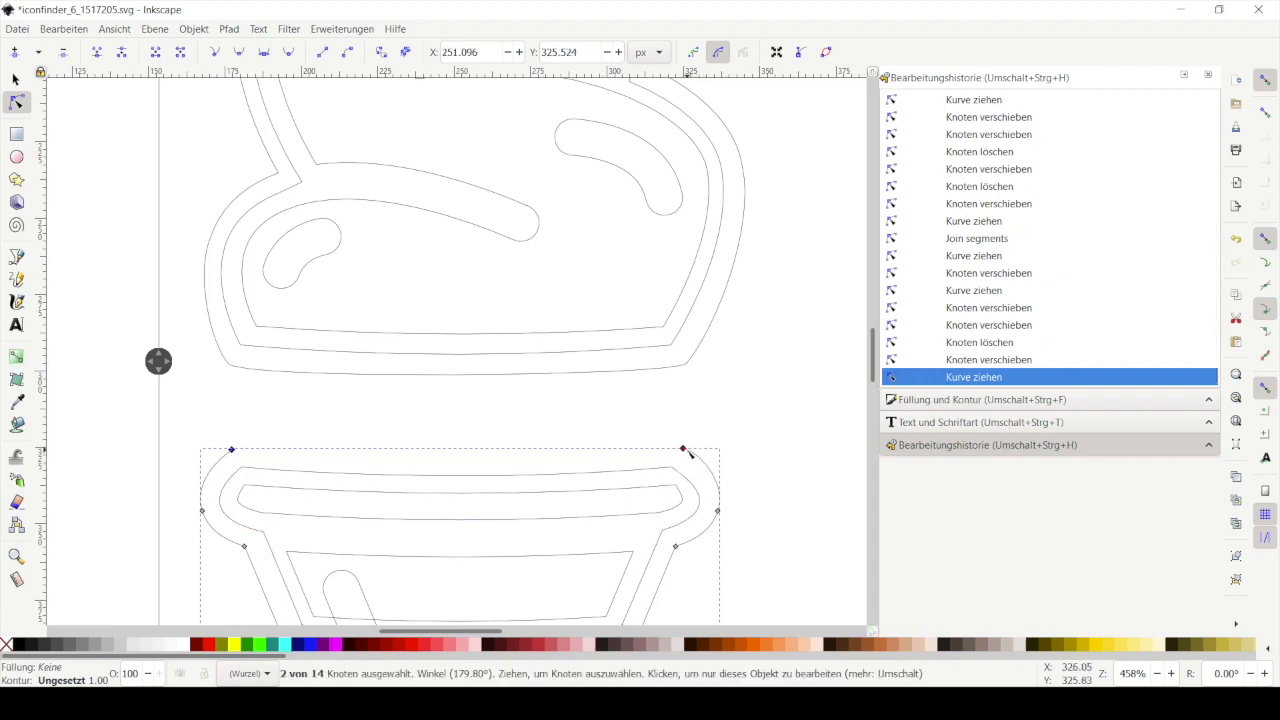
{"action": "left_click", "coordinate": [156, 54]}
{"action": "left_click_drag", "start_coordinate": [447, 458], "coordinate": [491, 460]}
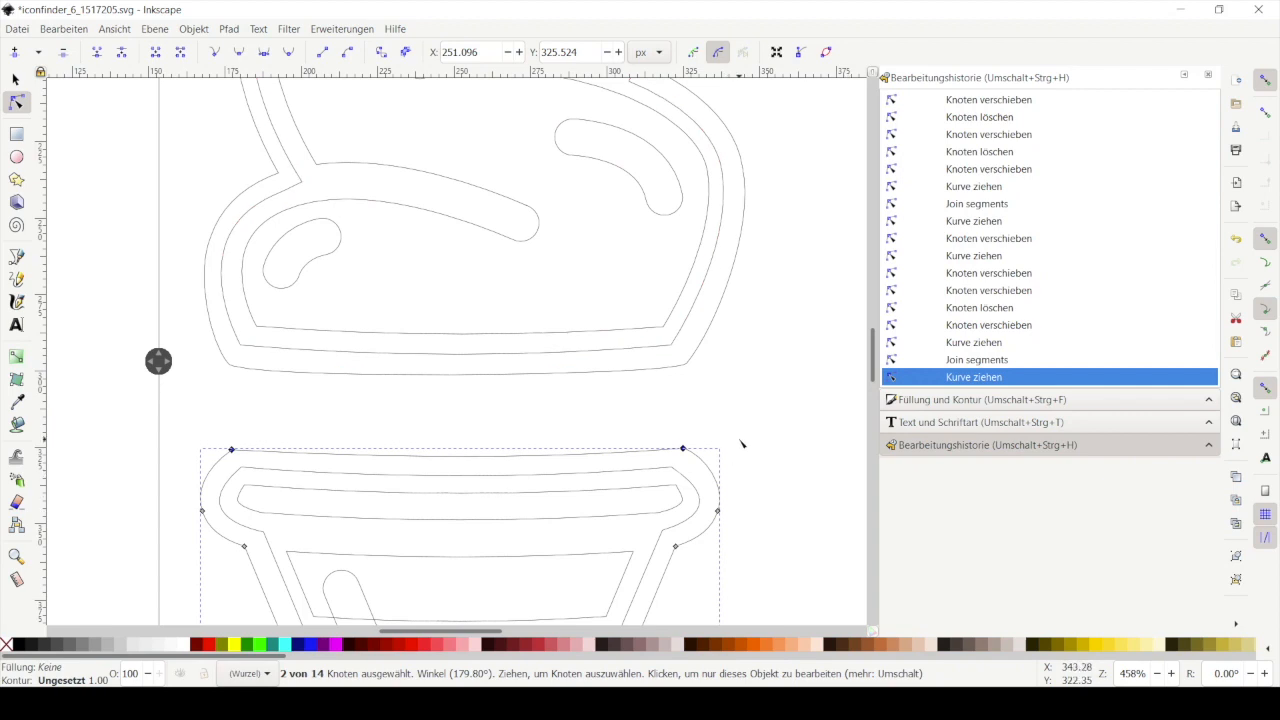
- Add a node on the right end of the cone's second outline and move it outward to round the rim corner
{"action": "left_click", "coordinate": [692, 480]}
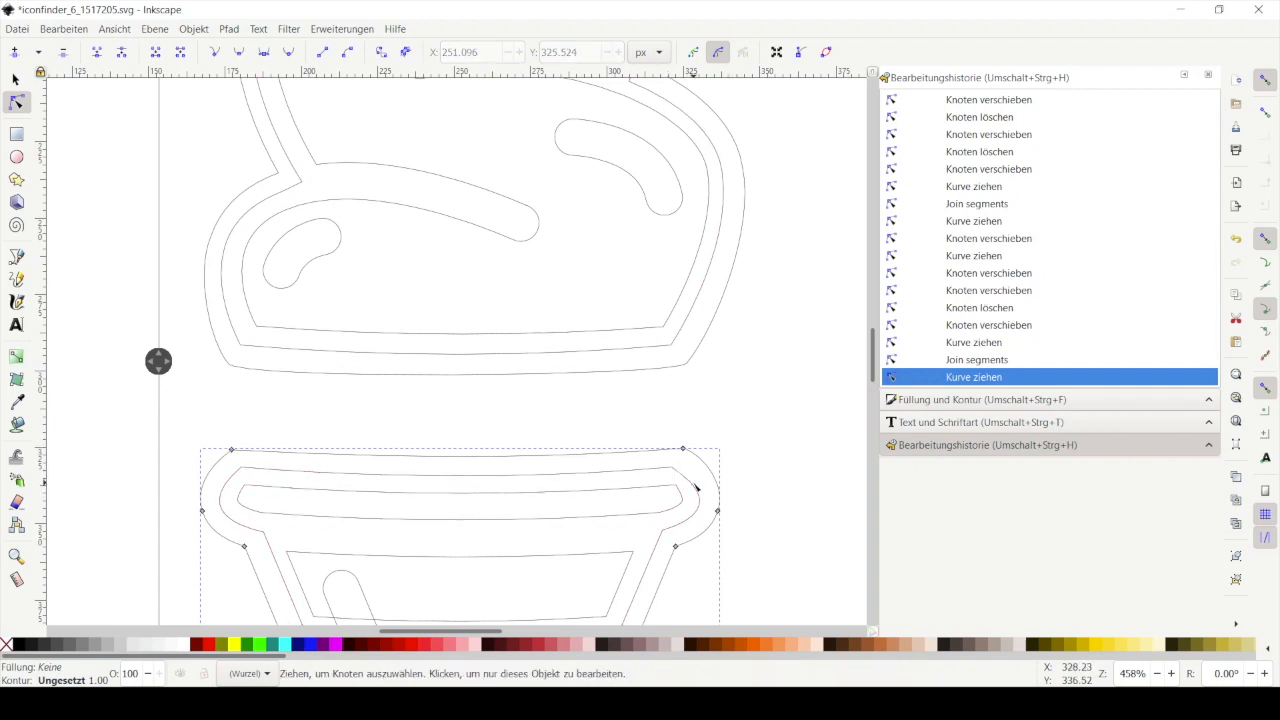
{"action": "left_click", "coordinate": [691, 481]}
{"action": "double_click", "coordinate": [689, 480]}
{"action": "left_click_drag", "start_coordinate": [689, 480], "coordinate": [695, 474]}
{"action": "left_click", "coordinate": [780, 528]}
- Add a node on the right end of the rim's inner cutout and move it outward to about X 325, Y 339 px
{"action": "left_click", "coordinate": [681, 493]}
{"action": "left_click", "coordinate": [681, 493]}
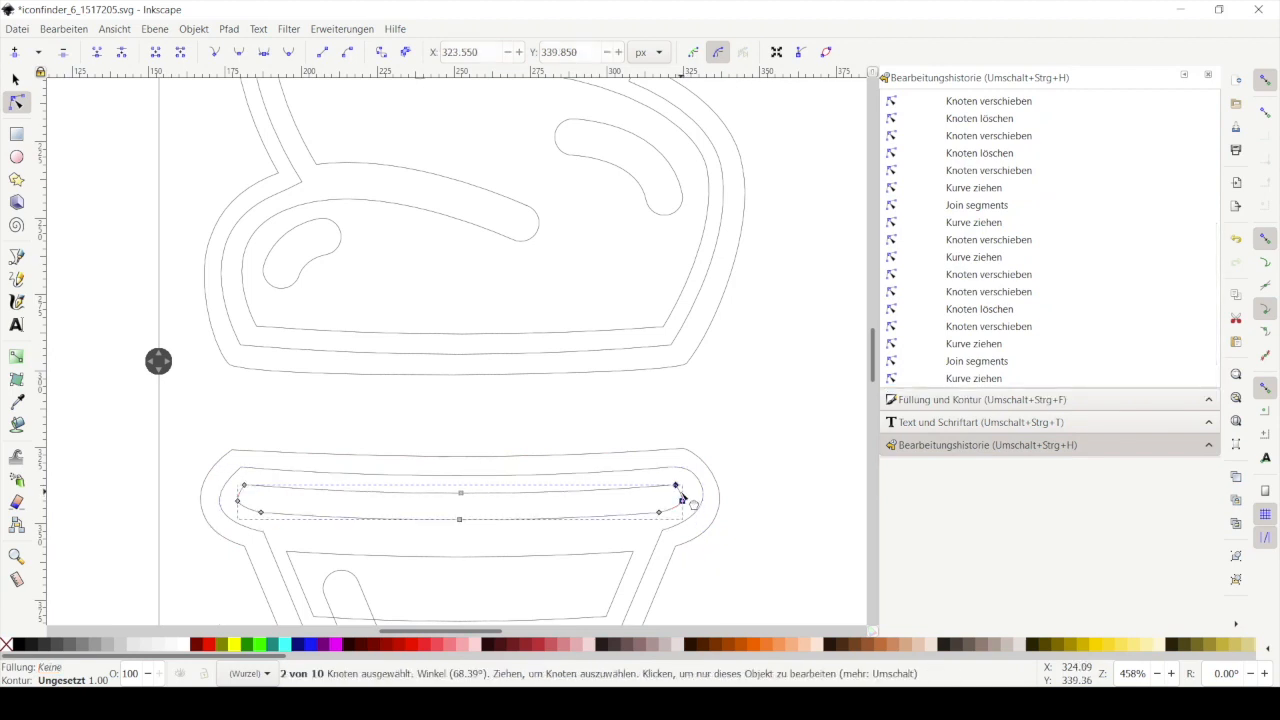
{"action": "double_click", "coordinate": [681, 493]}
{"action": "left_click_drag", "start_coordinate": [681, 493], "coordinate": [685, 492]}
{"action": "left_click", "coordinate": [702, 495]}
{"action": "left_click", "coordinate": [781, 522]}
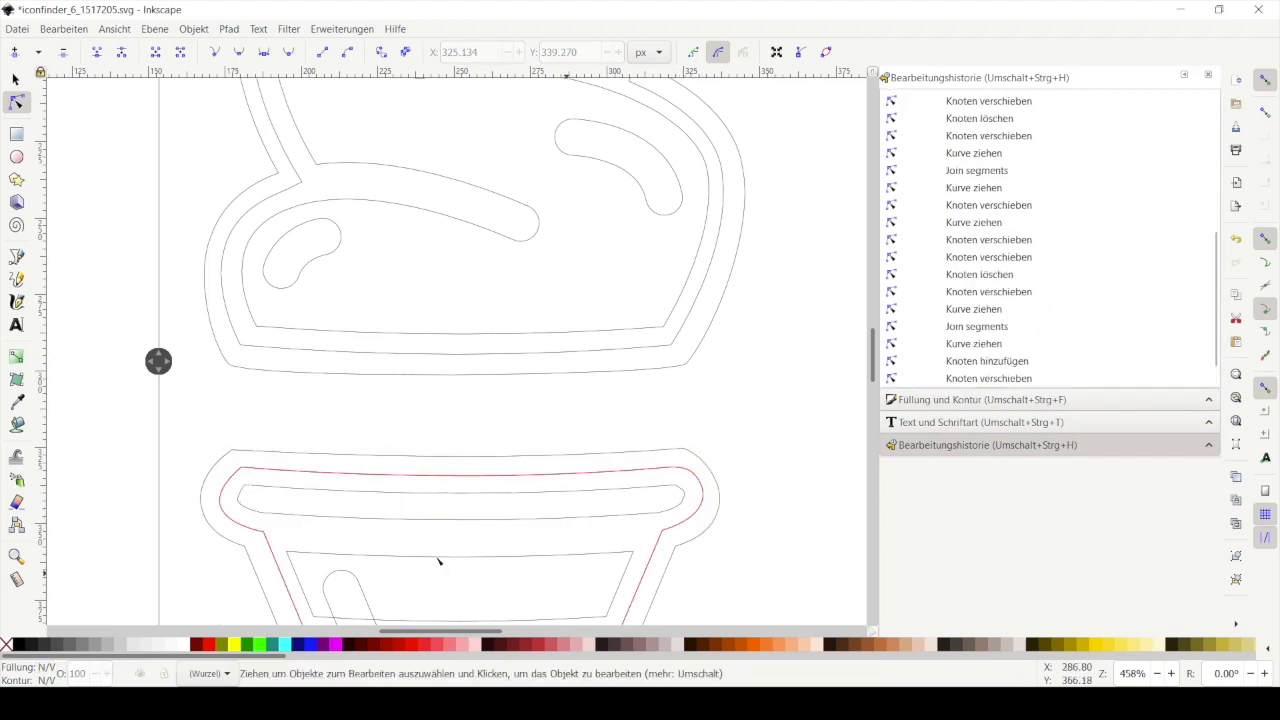
- Select all ice cream and cone objects and fill them with black
{"action": "scroll", "coordinate": [843, 386], "scroll_direction": "down", "scroll_amount": 3}
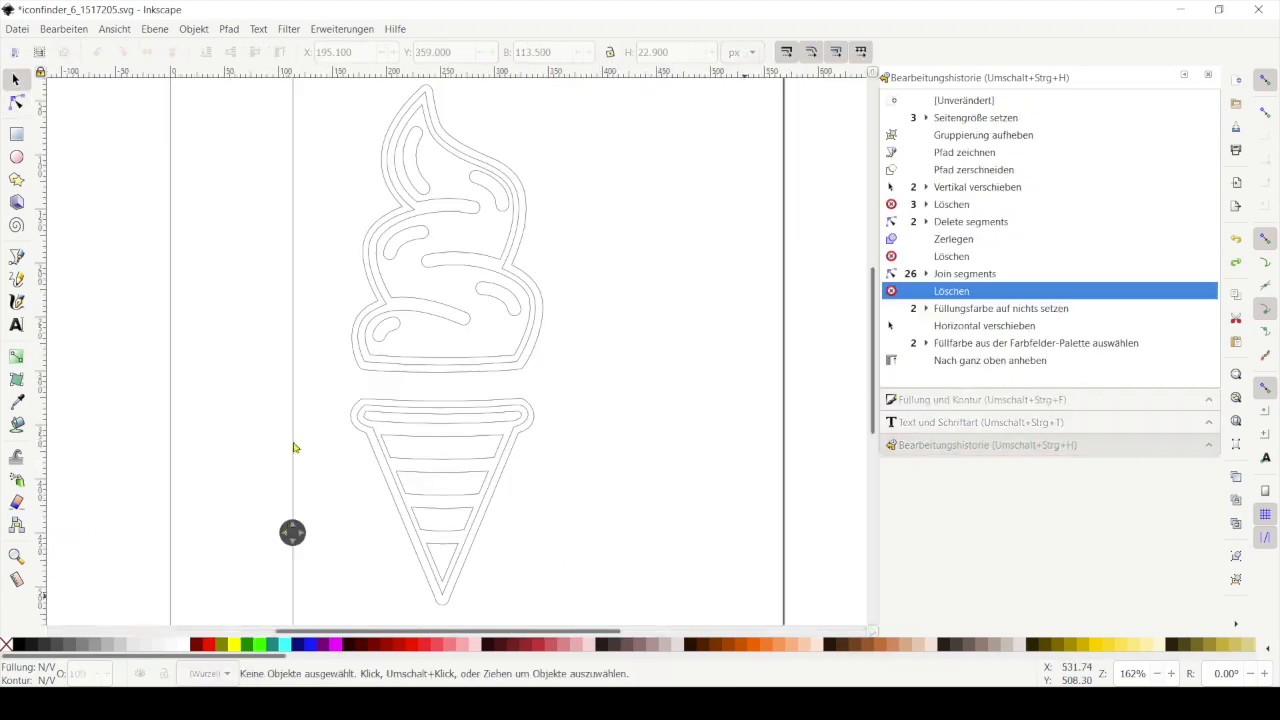
{"action": "left_click_drag", "start_coordinate": [291, 531], "coordinate": [611, 526]}
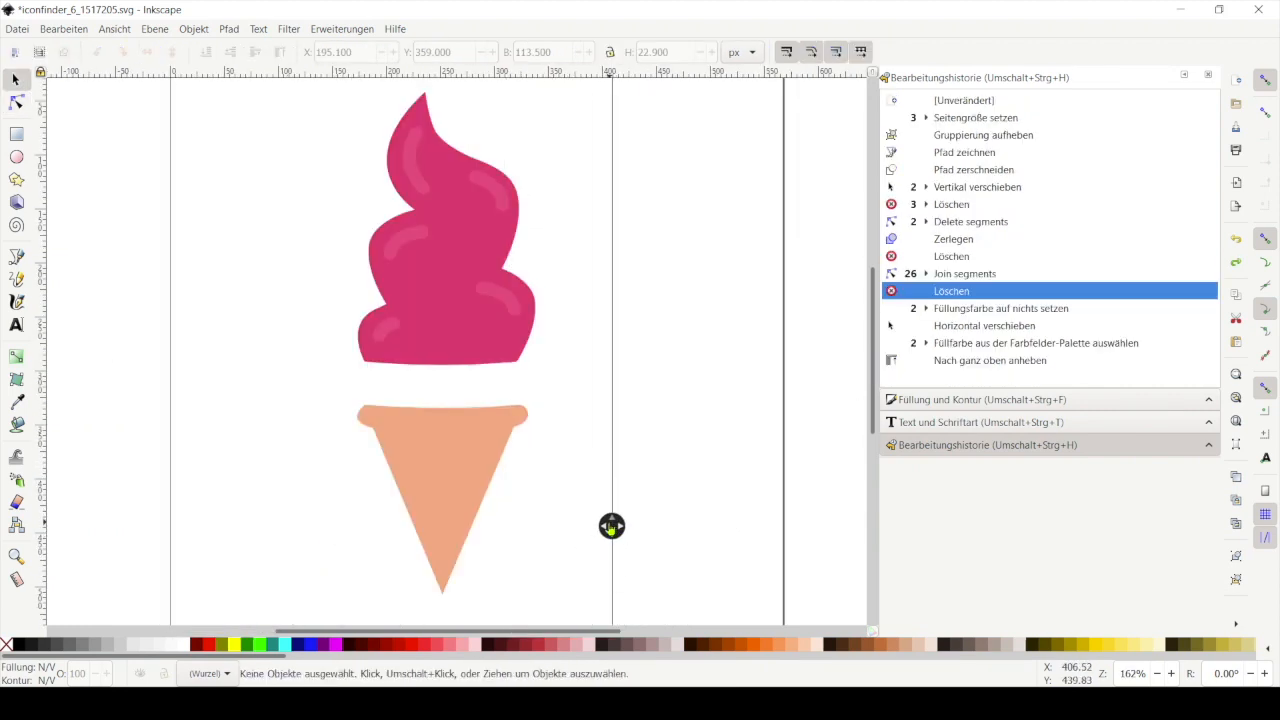
{"action": "left_click_drag", "start_coordinate": [272, 103], "coordinate": [591, 606]}
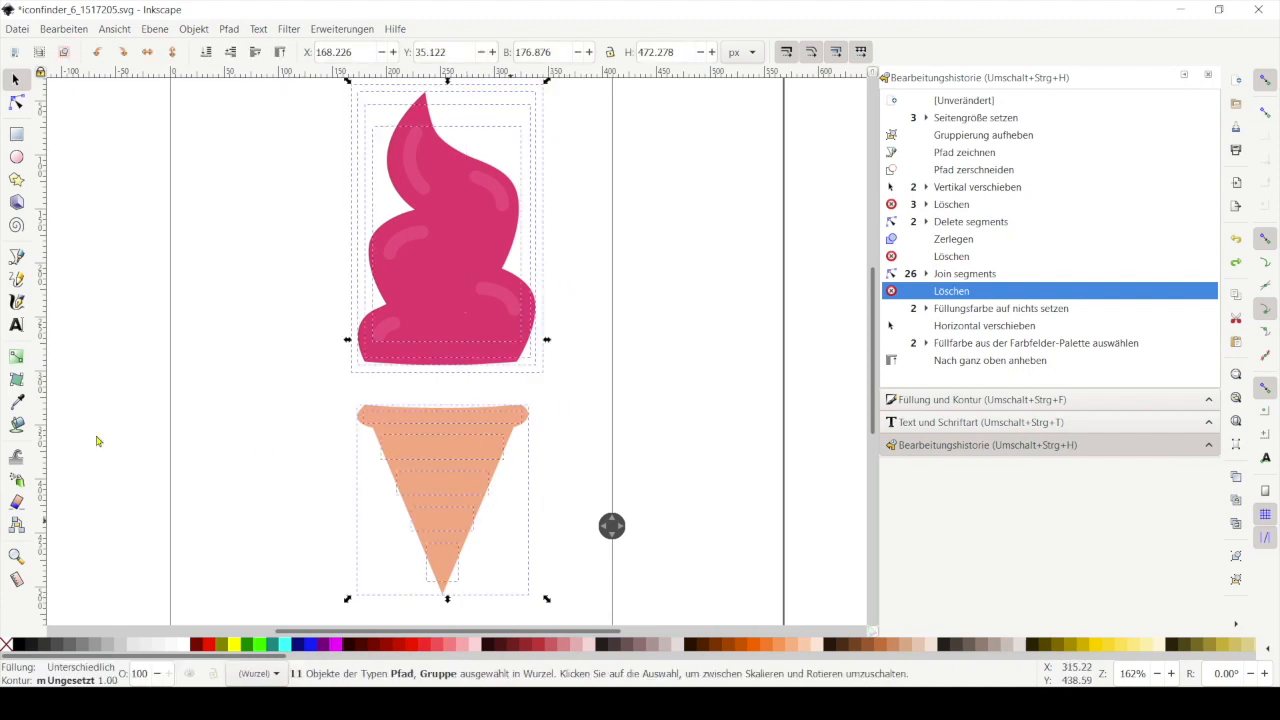
{"action": "left_click", "coordinate": [15, 645]}
{"action": "left_click_drag", "start_coordinate": [611, 529], "coordinate": [248, 526]}
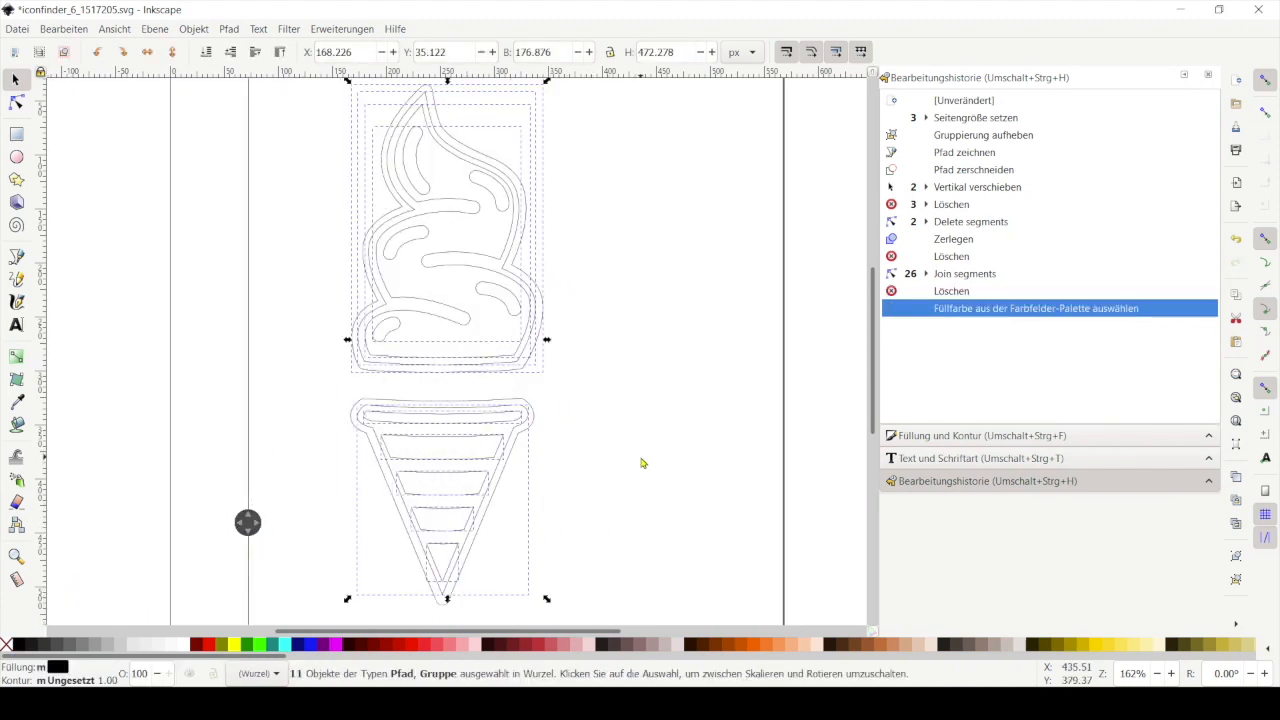
- Move the outer outlines of ice cream and cone together 200 px to the right, beside the detailed shapes
{"action": "left_click", "coordinate": [642, 460]}
{"action": "left_click", "coordinate": [534, 419]}
{"action": "left_click", "coordinate": [536, 358], "text": "shift"}
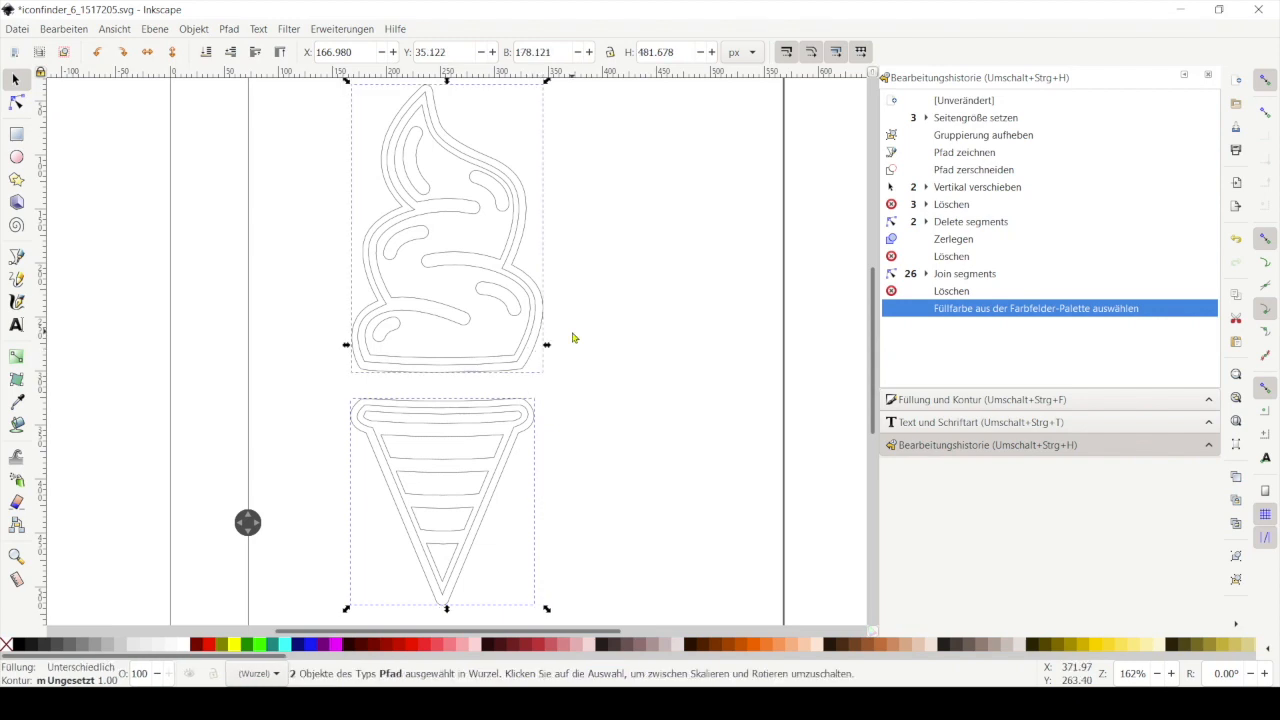
{"action": "key", "text": "shift+Right"}
{"action": "key", "text": "shift+Right"}
{"action": "key", "text": "shift+Right"}
{"action": "key", "text": "shift+Right"}
{"action": "key", "text": "shift+Right"}
{"action": "key", "text": "shift+Right"}
{"action": "key", "text": "shift+Right"}
{"action": "key", "text": "shift+Right"}
{"action": "key", "text": "shift+Right"}
{"action": "key", "text": "shift+Right"}
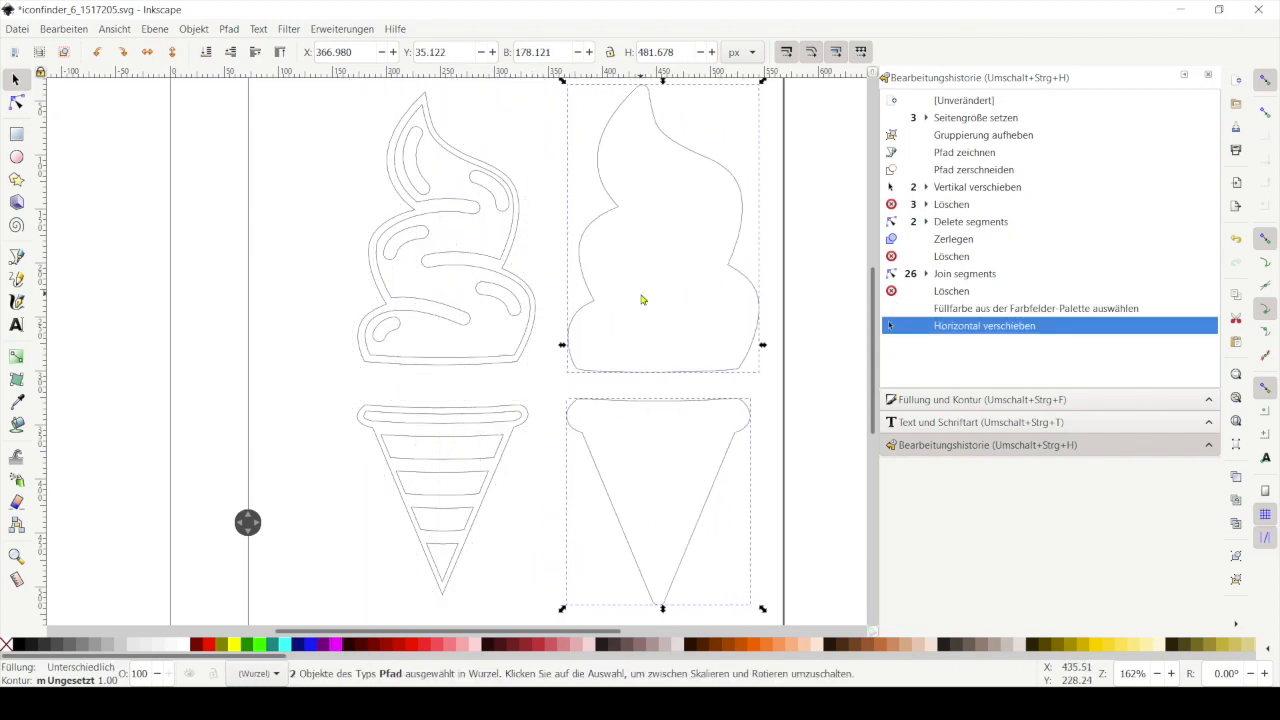
- Fill the two separated outer outlines with black and shift the split-view divider back over the detailed ice cream
{"action": "left_click_drag", "start_coordinate": [249, 522], "coordinate": [697, 543]}
{"action": "left_click", "coordinate": [20, 645]}
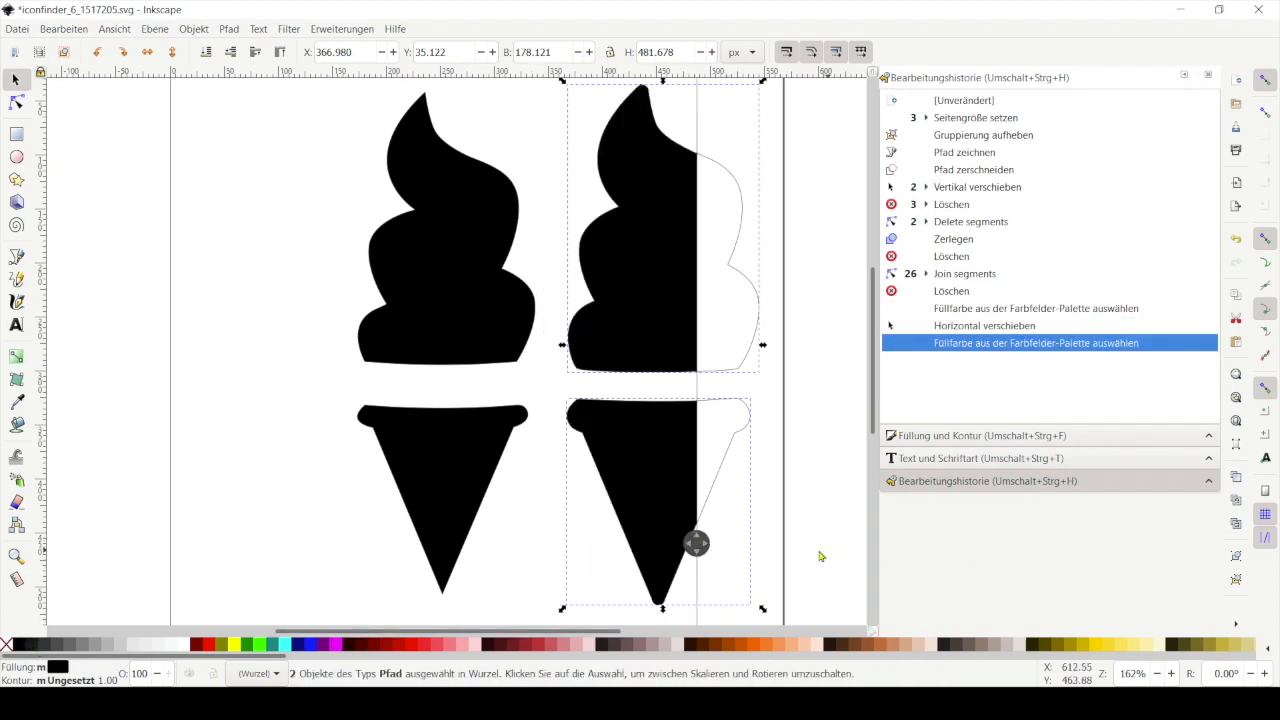
{"action": "left_click_drag", "start_coordinate": [697, 543], "coordinate": [411, 540]}
- Fill the rim cutout and the four stripe cutouts of the detailed cone with white
{"action": "left_click", "coordinate": [467, 423]}
{"action": "key", "text": "greater"}
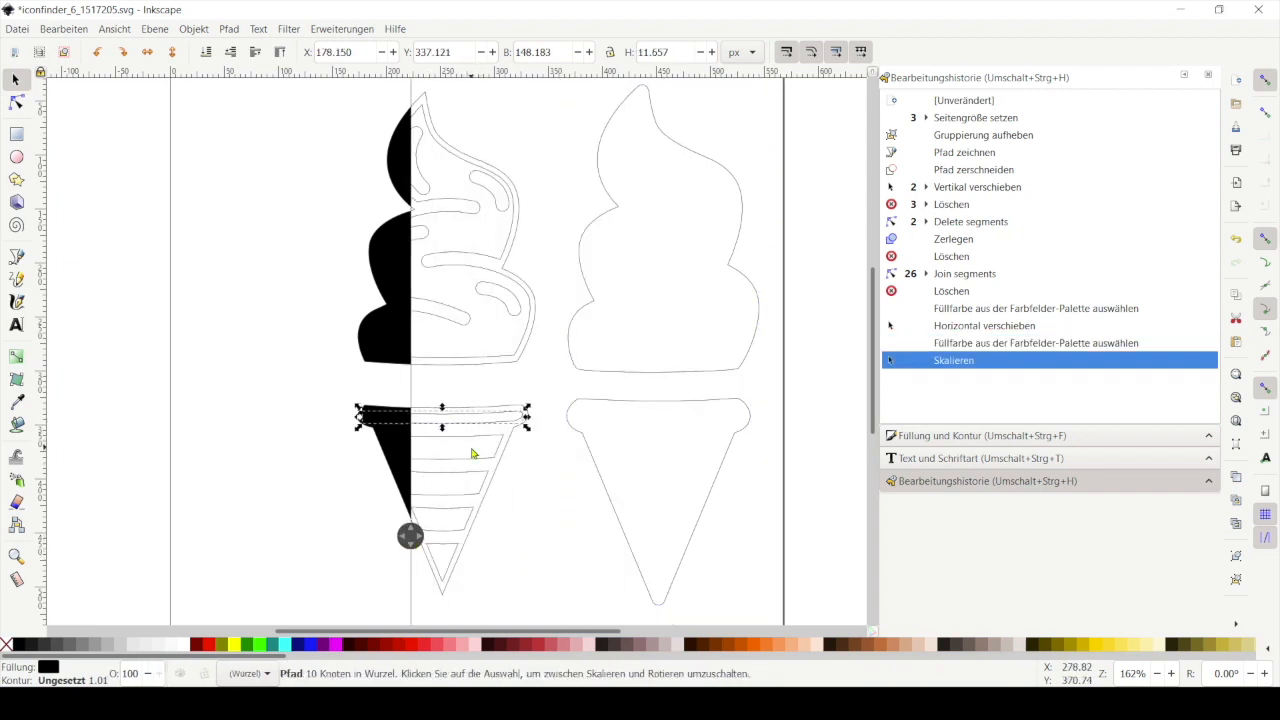
{"action": "key", "text": "ctrl+z"}
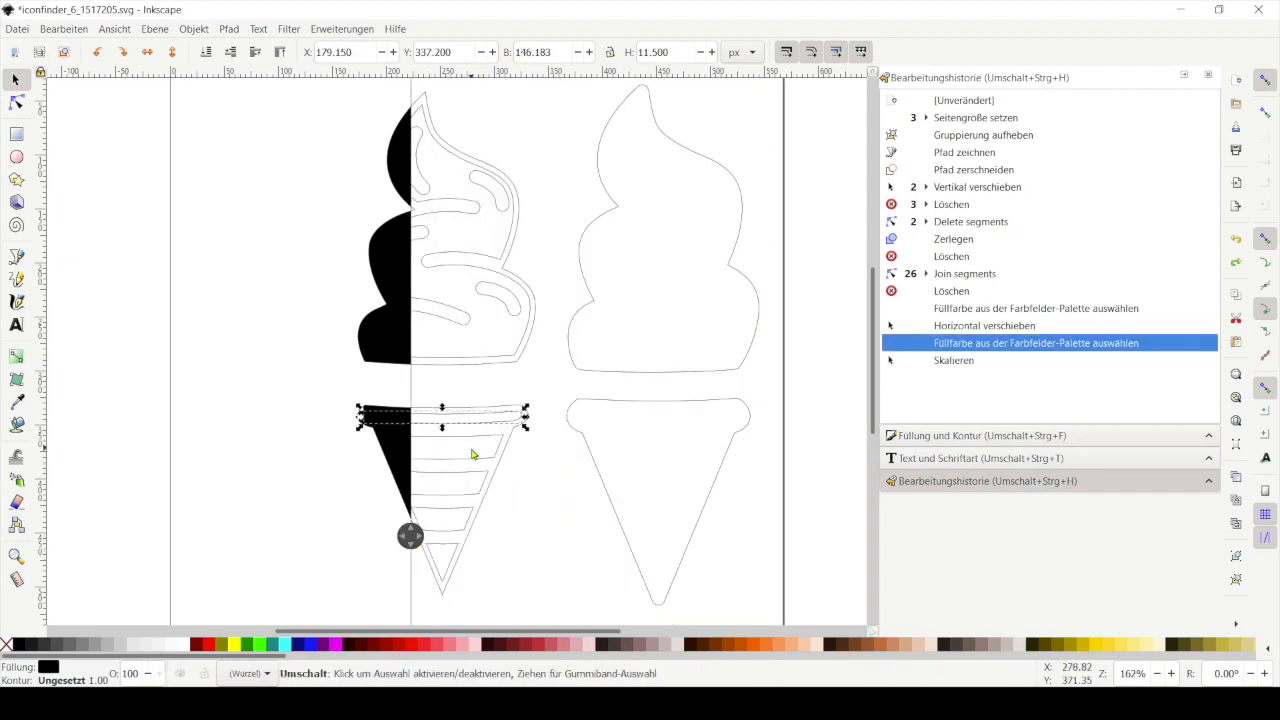
{"action": "left_click", "coordinate": [476, 466], "text": "shift"}
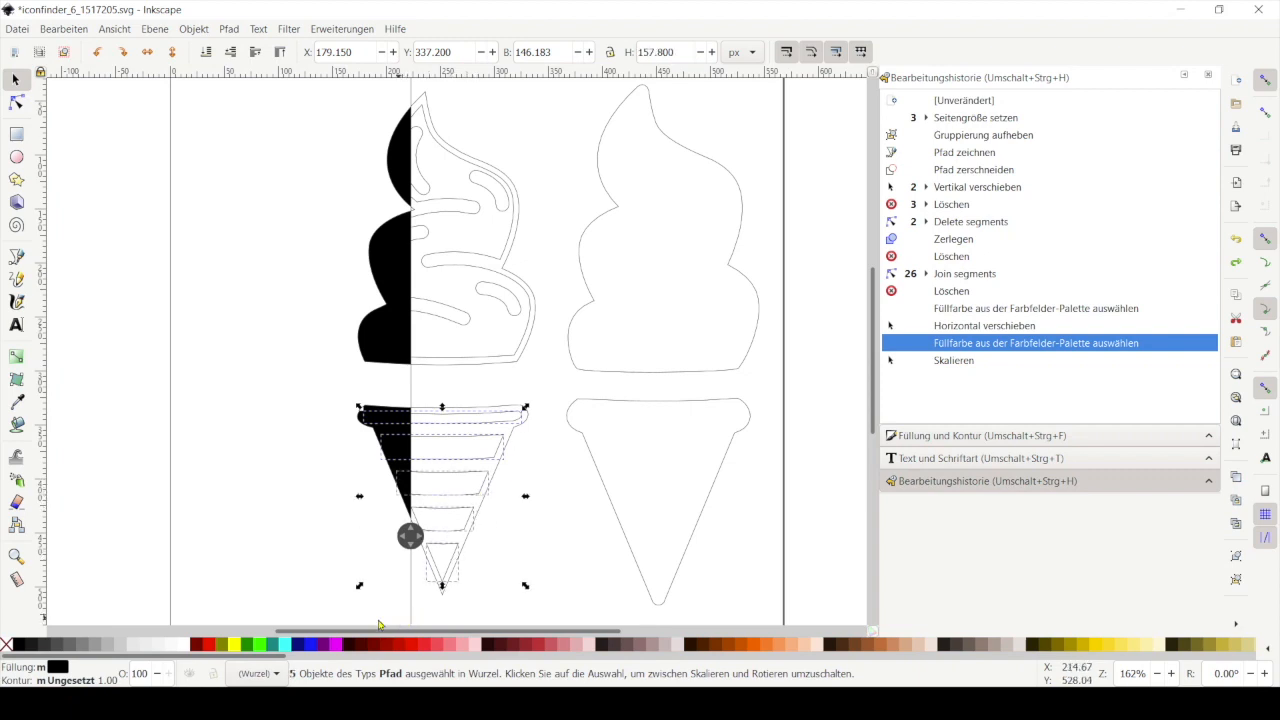
{"action": "left_click", "coordinate": [186, 646]}
{"action": "mouse_move", "coordinate": [410, 536]}
{"action": "left_mouse_down"}
{"action": "mouse_move", "coordinate": [502, 536]}
{"action": "mouse_move", "coordinate": [418, 543]}
{"action": "left_mouse_up"}
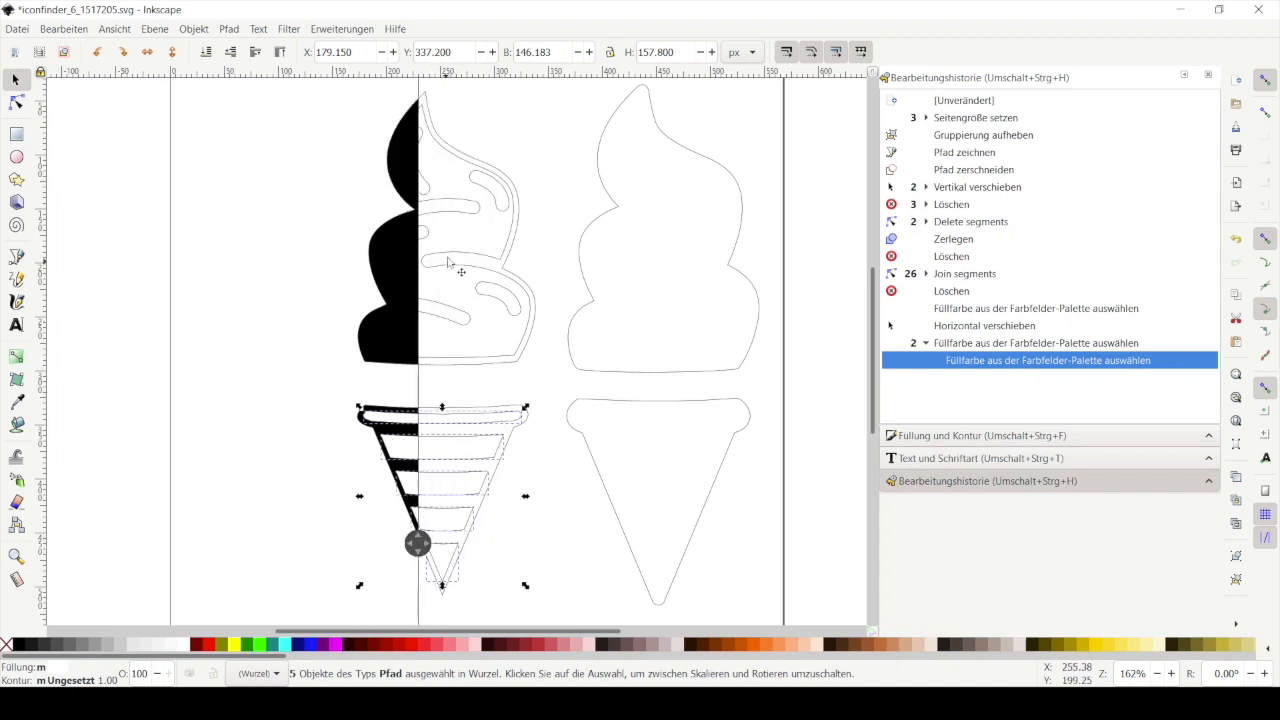
- Fill the inner shape of the detailed ice cream with white
{"action": "left_click", "coordinate": [512, 353]}
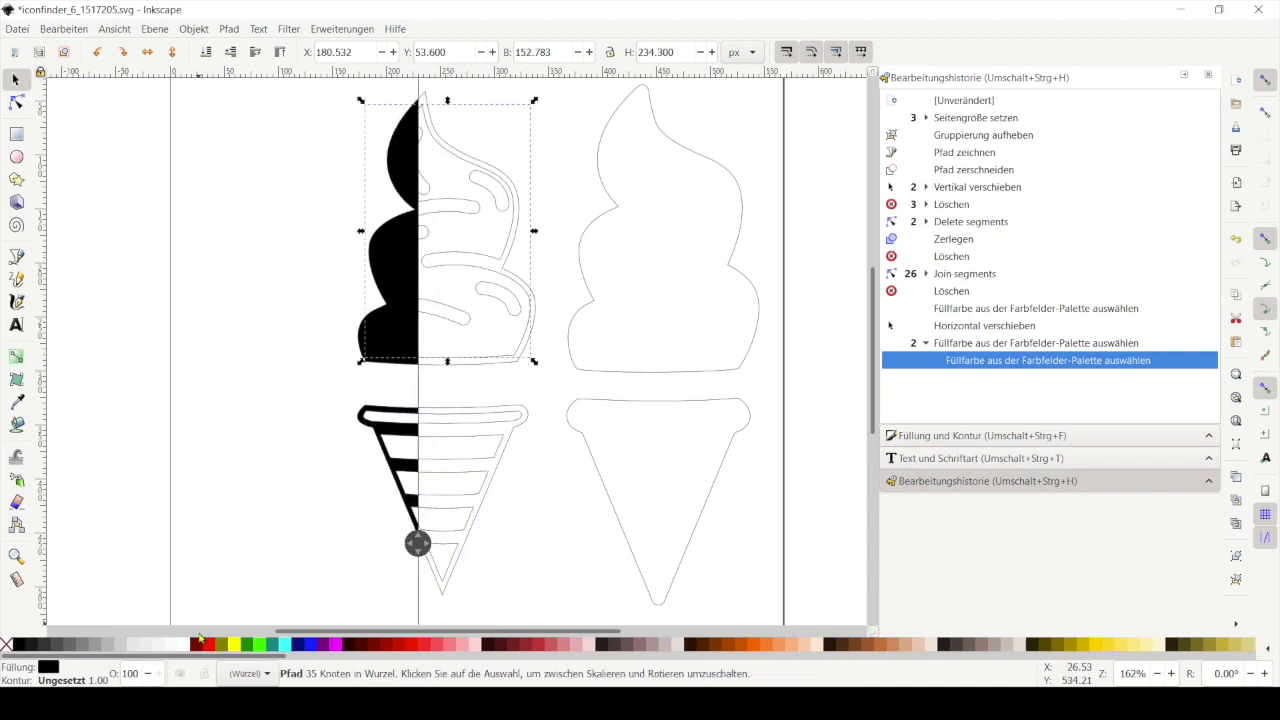
{"action": "left_click", "coordinate": [185, 645]}
{"action": "mouse_move", "coordinate": [418, 543]}
{"action": "left_mouse_down"}
{"action": "mouse_move", "coordinate": [471, 551]}
{"action": "mouse_move", "coordinate": [402, 580]}
{"action": "left_mouse_up"}
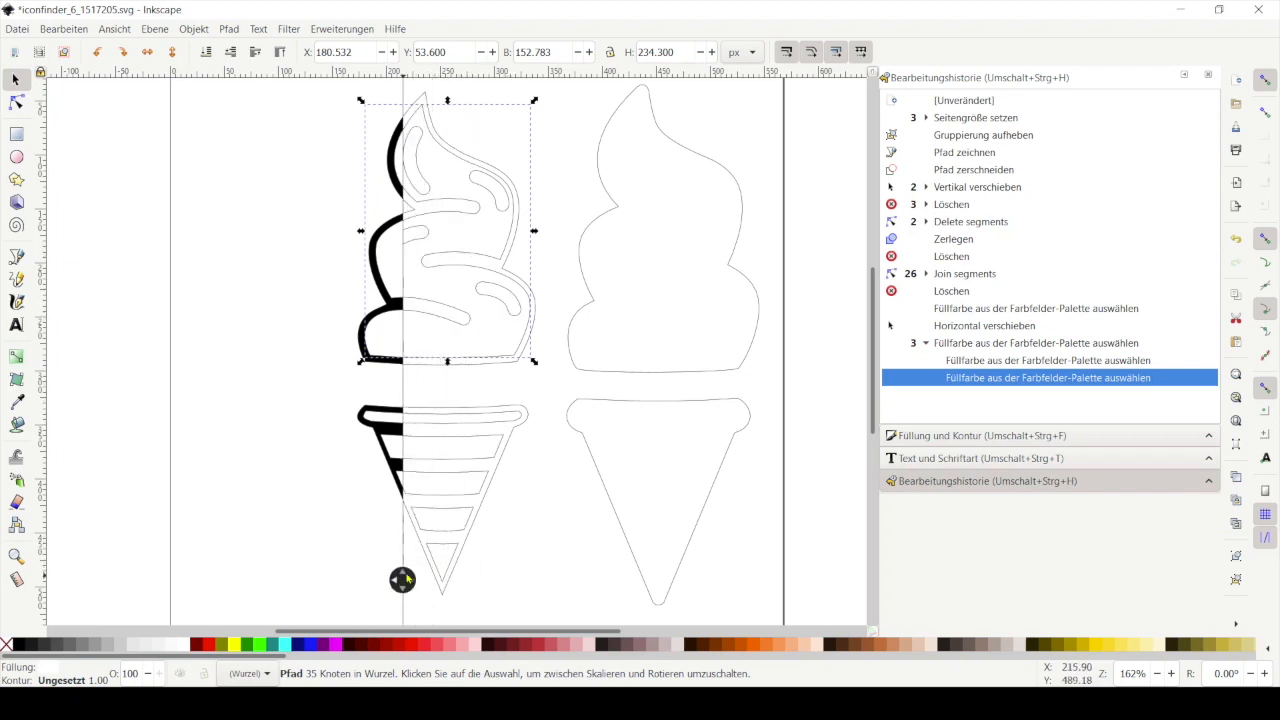
- Raise the group of five black highlights to the top of the stacking order and show the whole drawing with its fills
{"action": "left_click", "coordinate": [424, 235]}
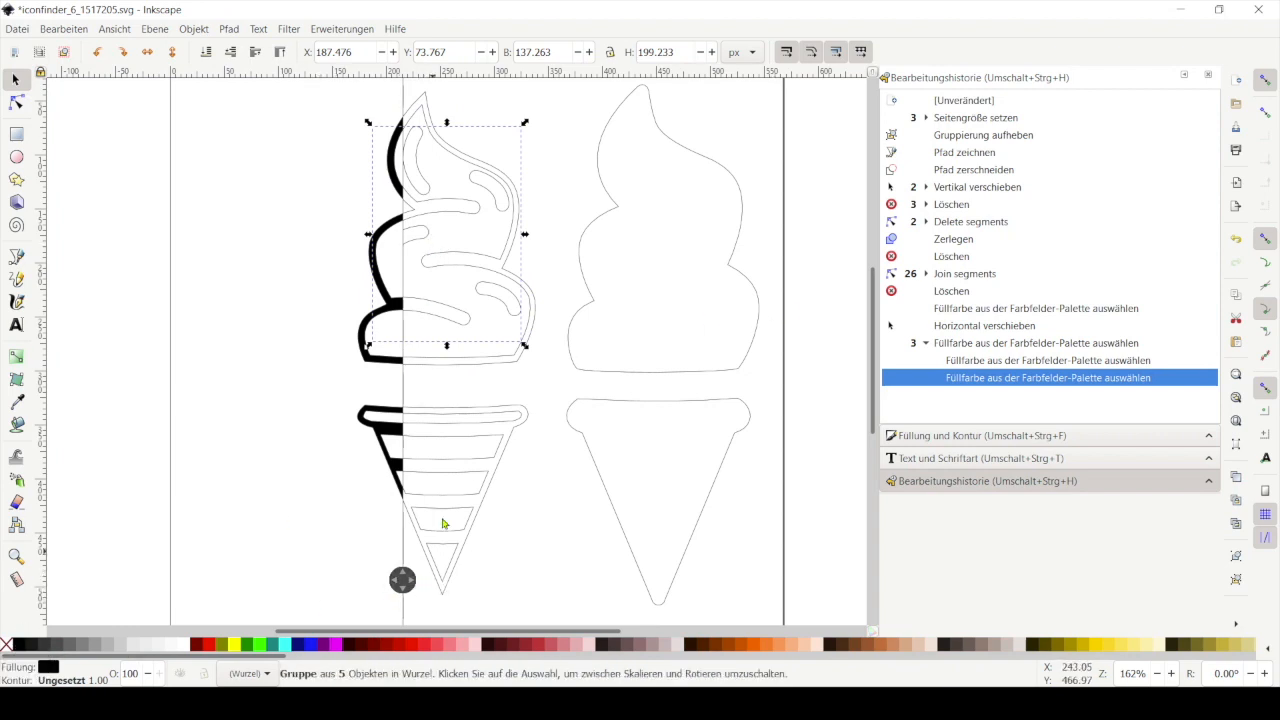
{"action": "right_click", "coordinate": [396, 246]}
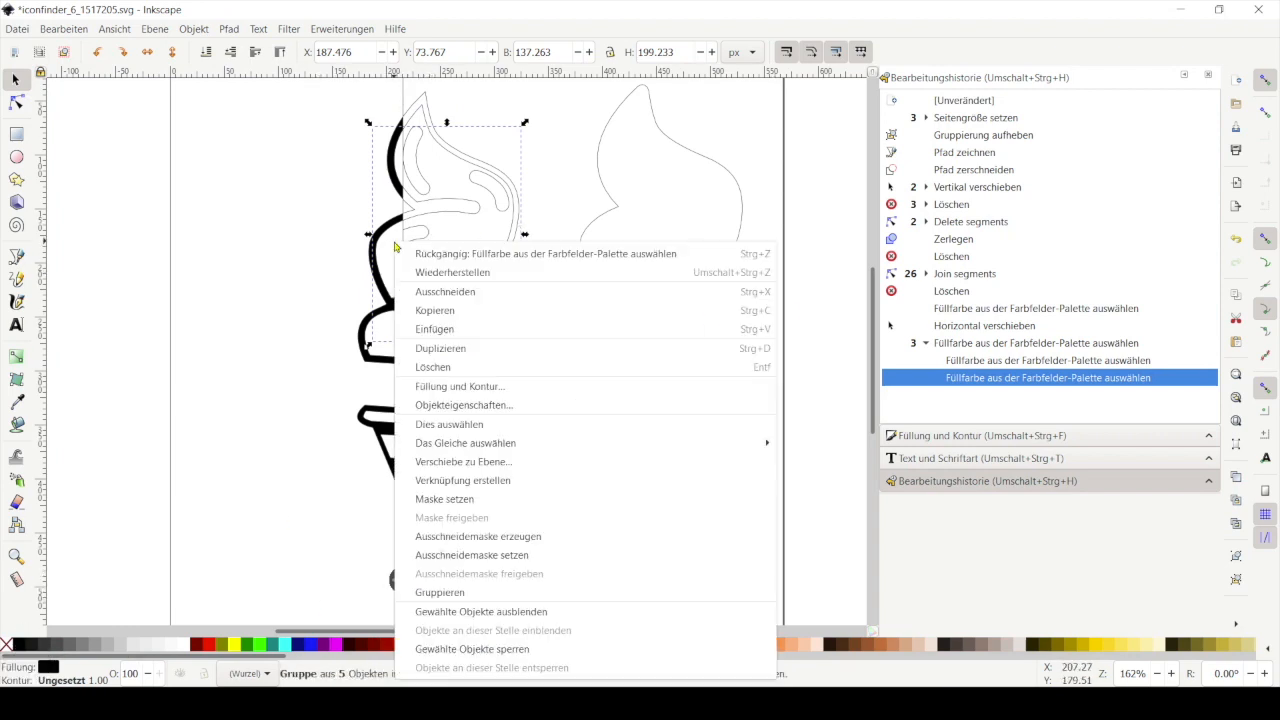
{"action": "left_click", "coordinate": [394, 242]}
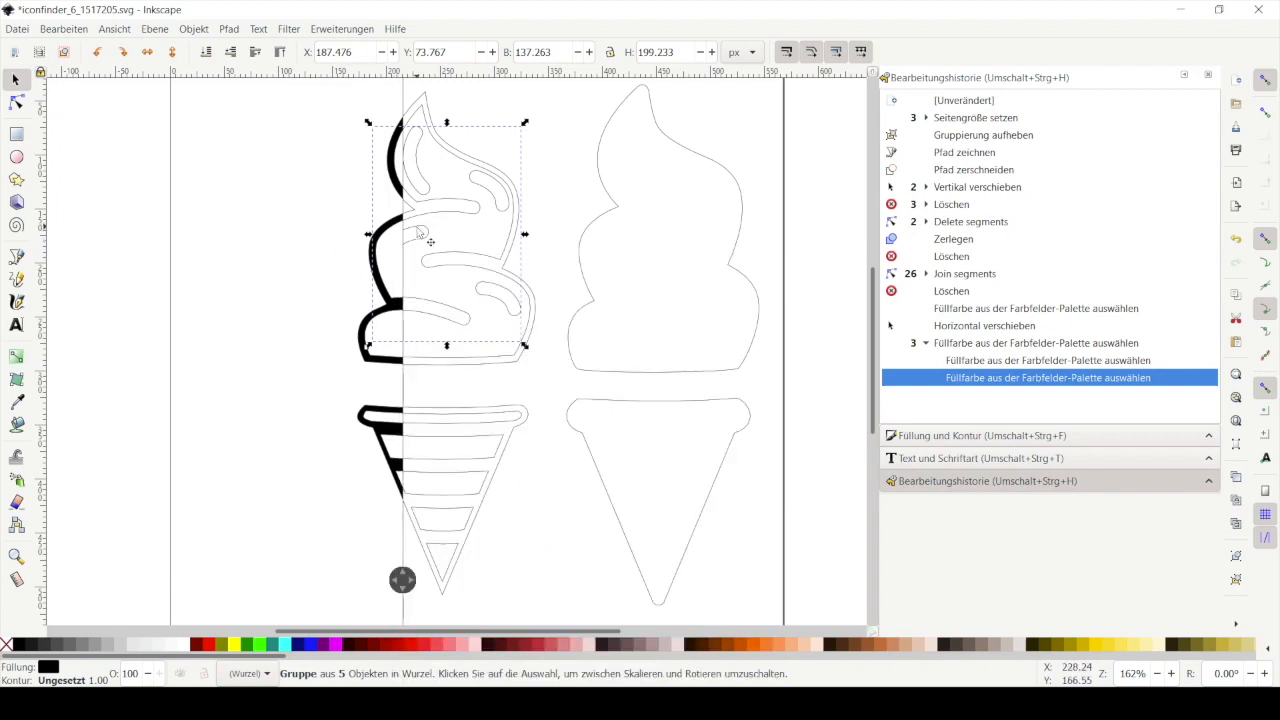
{"action": "left_click", "coordinate": [185, 29]}
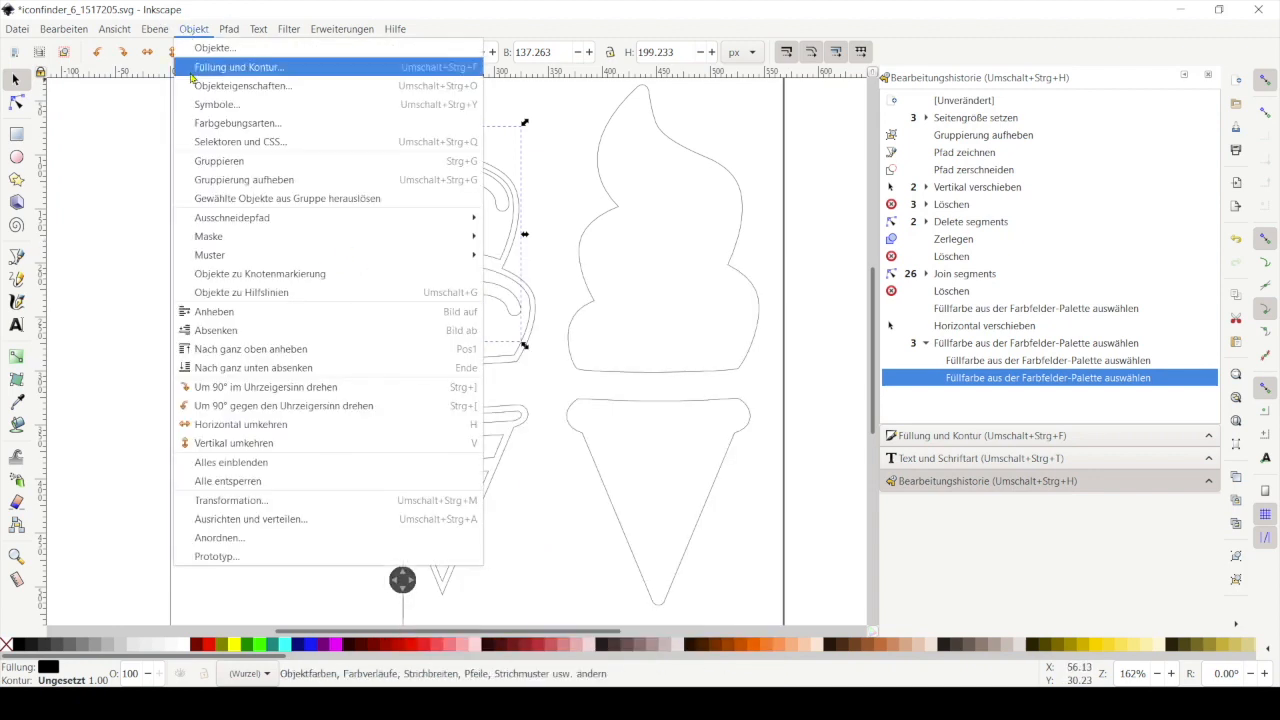
{"action": "left_click", "coordinate": [295, 349]}
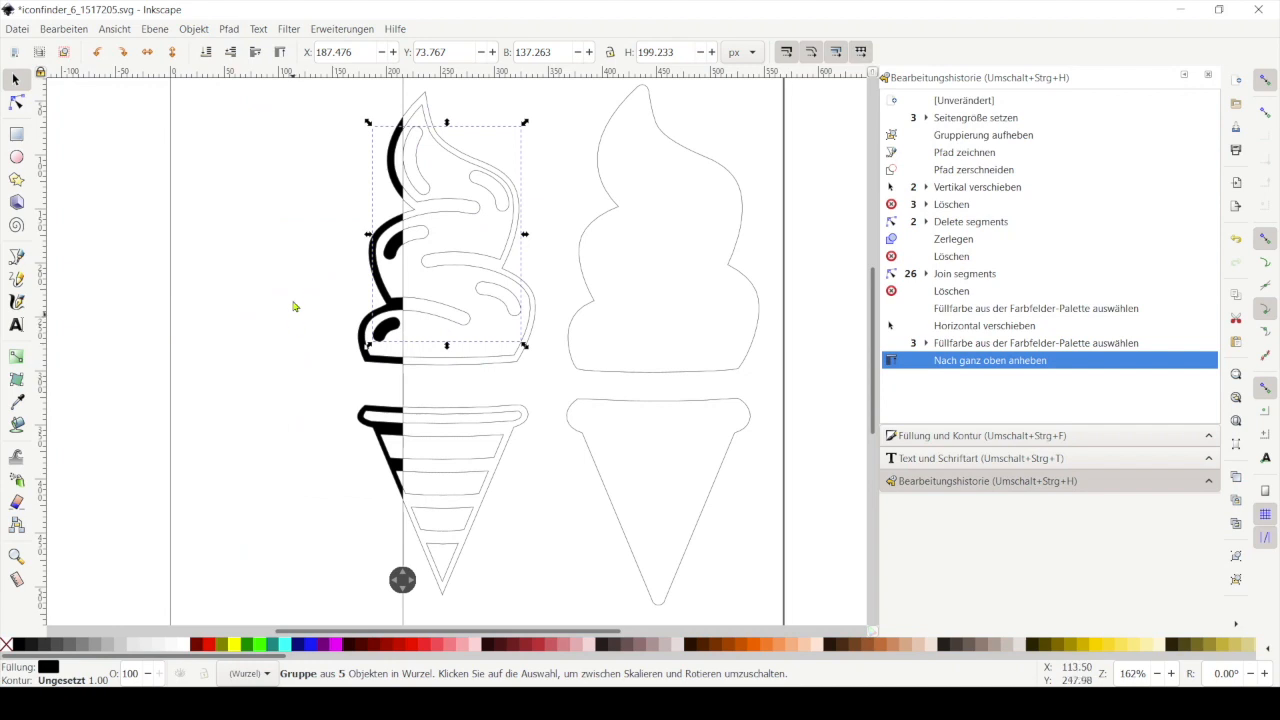
{"action": "left_click", "coordinate": [378, 540]}
{"action": "left_click_drag", "start_coordinate": [401, 580], "coordinate": [771, 588]}
{"action": "scroll", "coordinate": [634, 320], "scroll_direction": "up", "scroll_amount": 1}
{"action": "scroll", "coordinate": [617, 326], "scroll_direction": "down", "scroll_amount": 3}
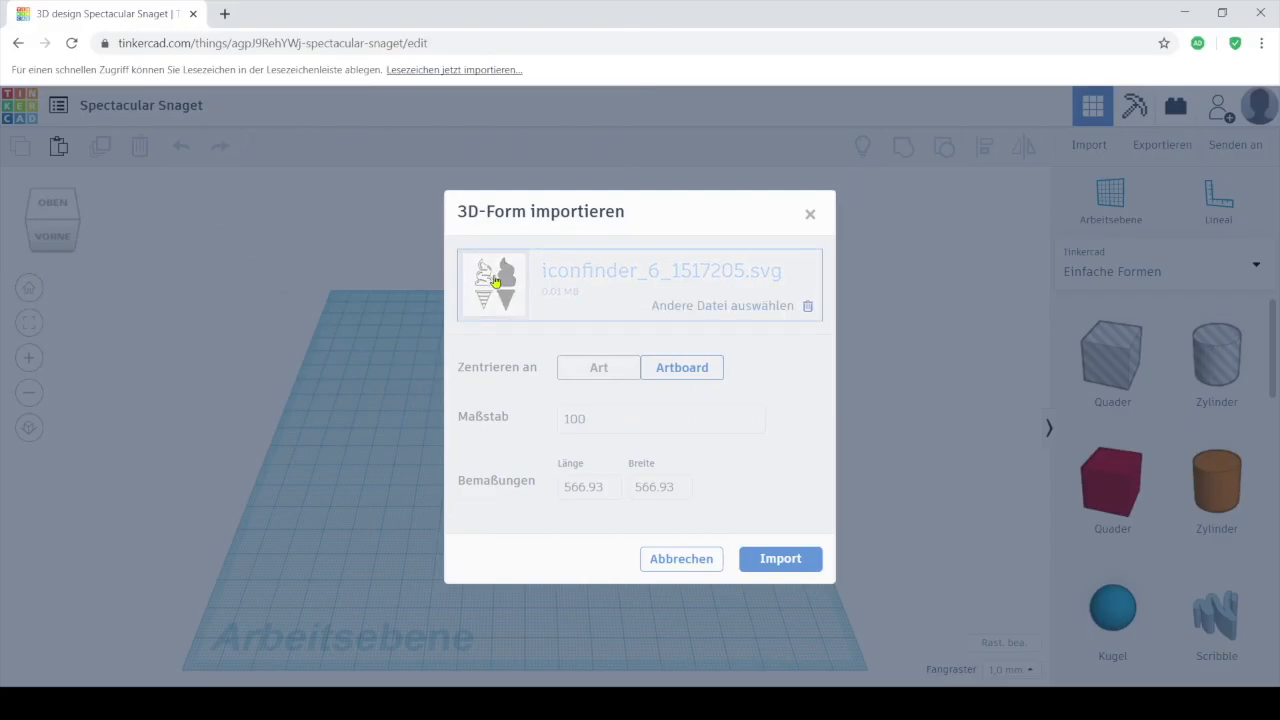
- Switch to Tinkercad and import iconfinder_6_1517205.svg centred on the artboard at scale 100
{"action": "left_click", "coordinate": [819, 562]}
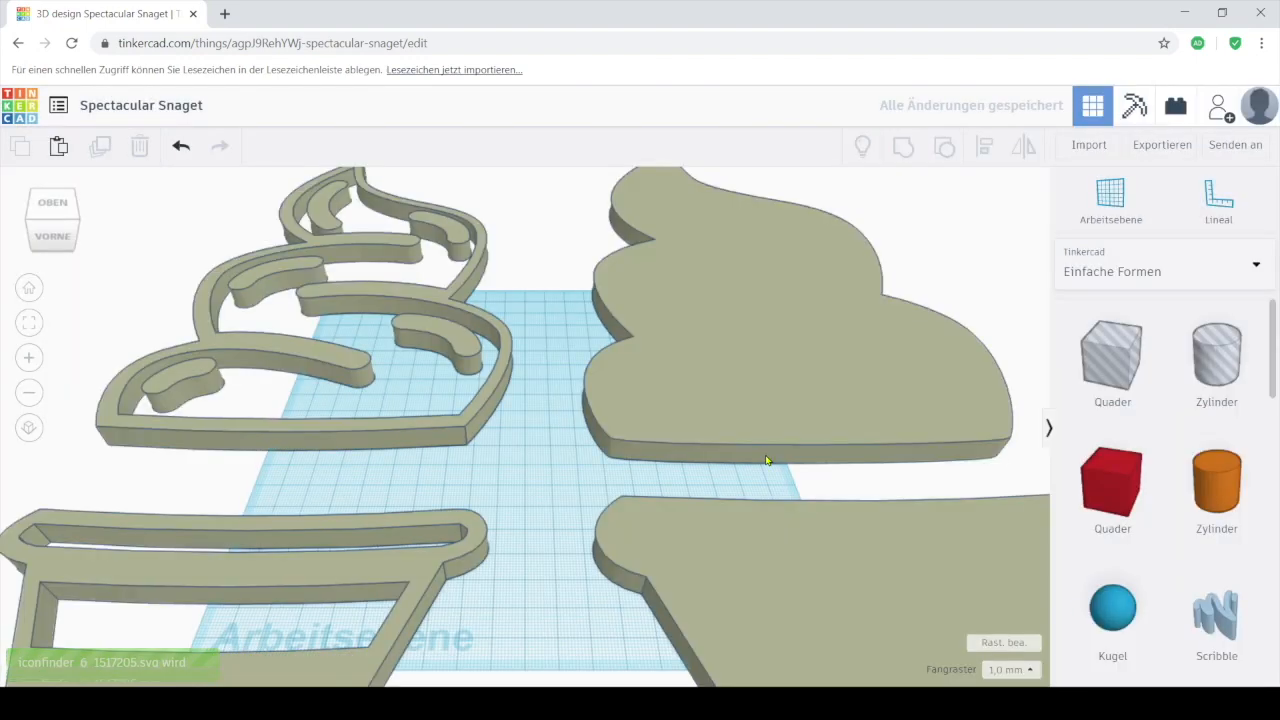
{"action": "scroll", "coordinate": [765, 440], "scroll_direction": "up", "scroll_amount": 2}
{"action": "scroll", "coordinate": [763, 410], "scroll_direction": "down", "scroll_amount": 4}
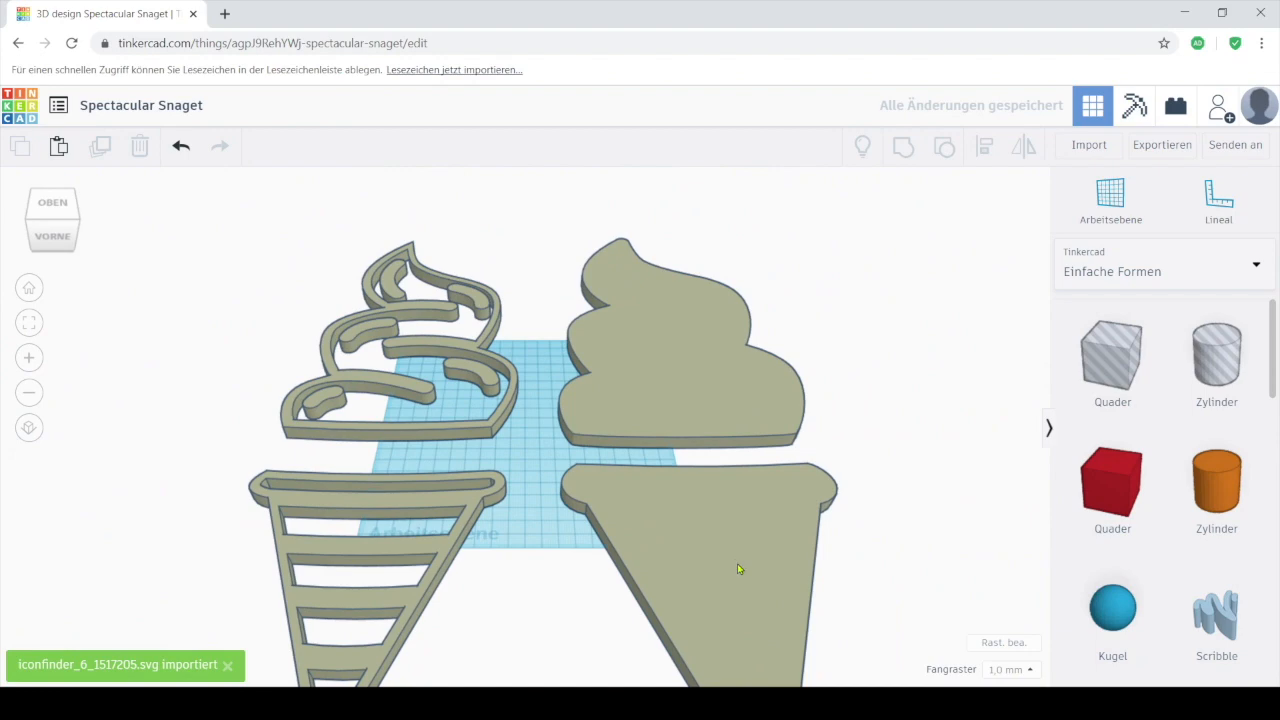
- Scale the imported ice cream shapes down proportionally and position them within the workplane
{"action": "left_click", "coordinate": [737, 565]}
{"action": "left_click_drag", "start_coordinate": [733, 257], "coordinate": [367, 592]}
{"action": "left_click_drag", "start_coordinate": [327, 629], "coordinate": [544, 404]}
{"action": "scroll", "coordinate": [543, 402], "scroll_direction": "up", "scroll_amount": 3}
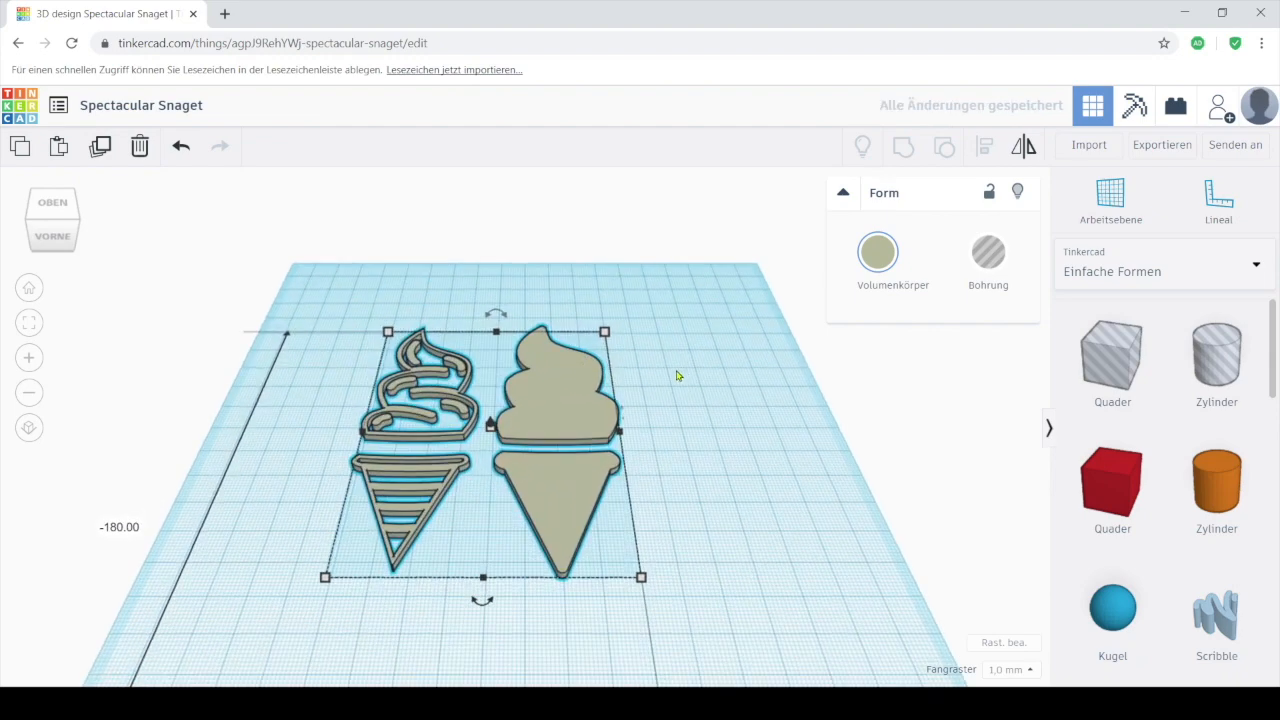
{"action": "left_click_drag", "start_coordinate": [700, 343], "coordinate": [694, 406]}
{"action": "left_click", "coordinate": [694, 406]}
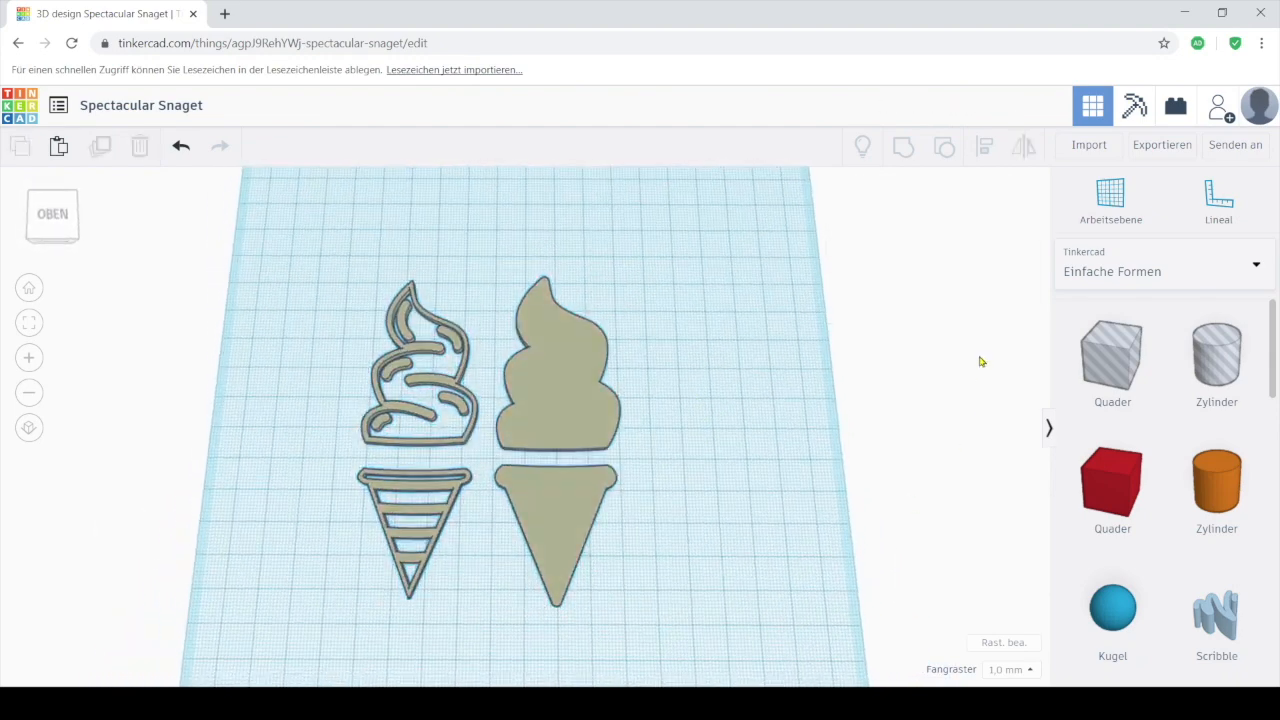
- Cover the filled swirl with a 46 by 71 mm hole box and place duplicate hole boxes over both cones
{"action": "left_click_drag", "start_coordinate": [1097, 401], "coordinate": [636, 464]}
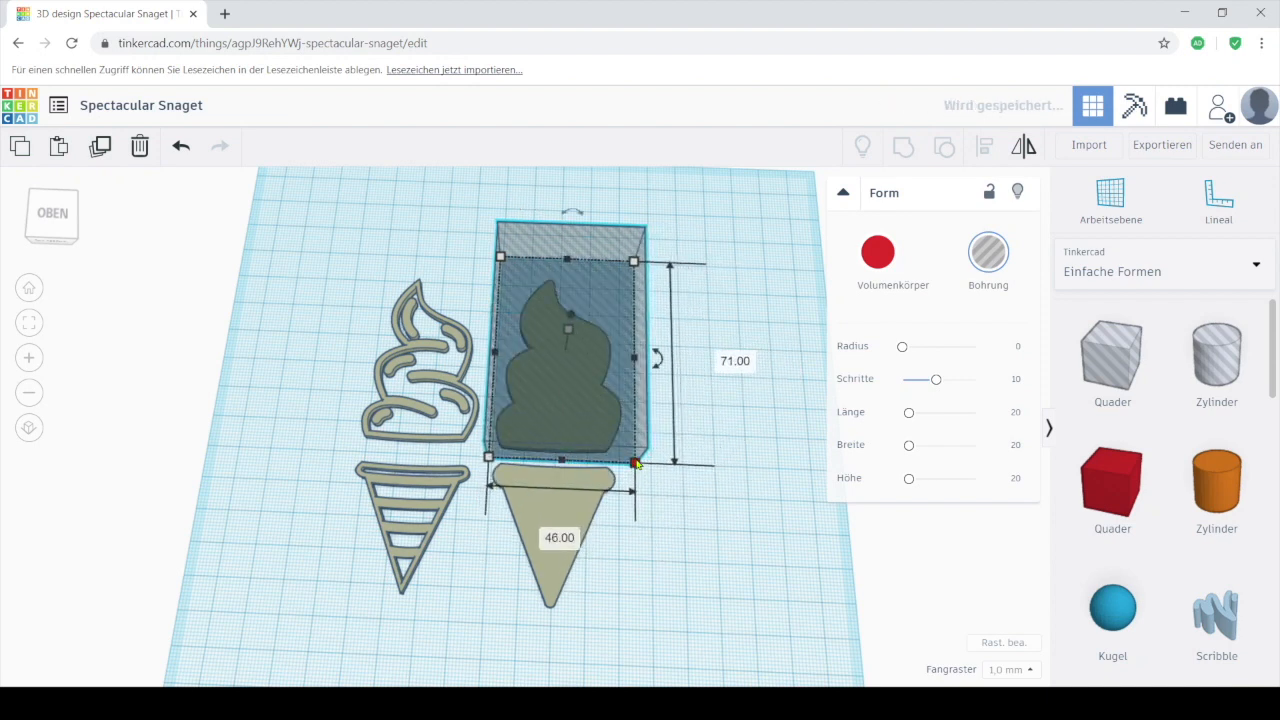
{"action": "key", "text": "ctrl+d"}
{"action": "left_click_drag", "start_coordinate": [609, 423], "coordinate": [611, 570]}
{"action": "key", "text": "ctrl+d"}
{"action": "left_click_drag", "start_coordinate": [577, 637], "coordinate": [418, 488]}
- Group all shapes with the hole boxes to isolate the outlined swirl, and move it about 13.6 by 15.4 mm away
{"action": "left_click_drag", "start_coordinate": [722, 650], "coordinate": [260, 200]}
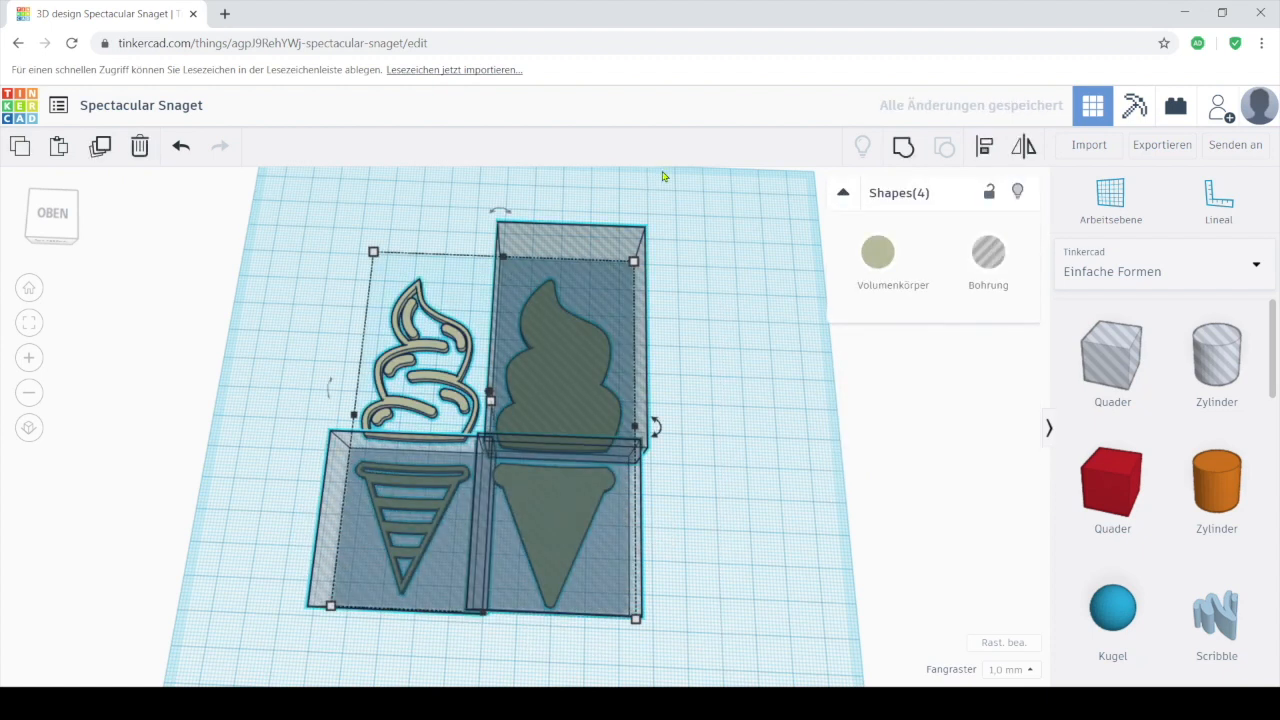
{"action": "left_click", "coordinate": [891, 158]}
{"action": "left_click", "coordinate": [471, 399]}
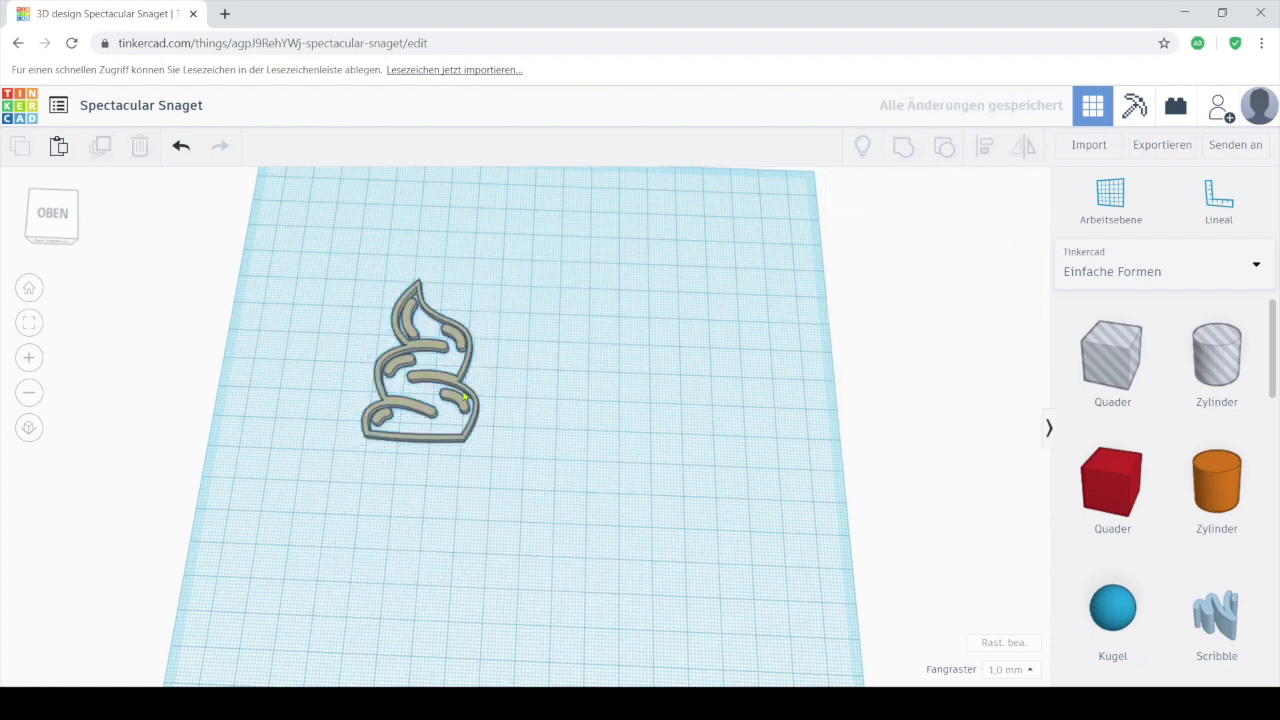
{"action": "left_click_drag", "start_coordinate": [452, 322], "coordinate": [403, 281]}
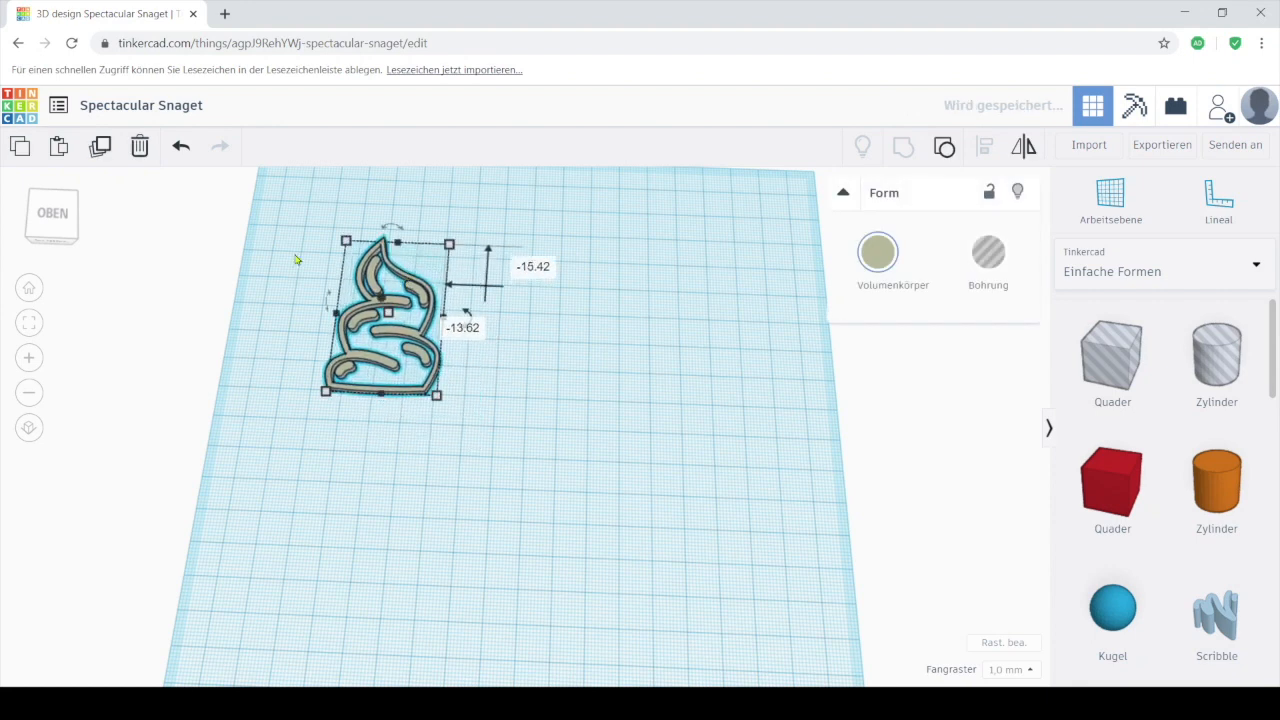
- Isolate the filled swirl by moving the tall hole box of a copied, ungrouped set onto the outlined swirl and grouping
{"action": "left_click", "coordinate": [104, 143]}
{"action": "left_click", "coordinate": [672, 337]}
{"action": "left_click_drag", "start_coordinate": [410, 340], "coordinate": [614, 345]}
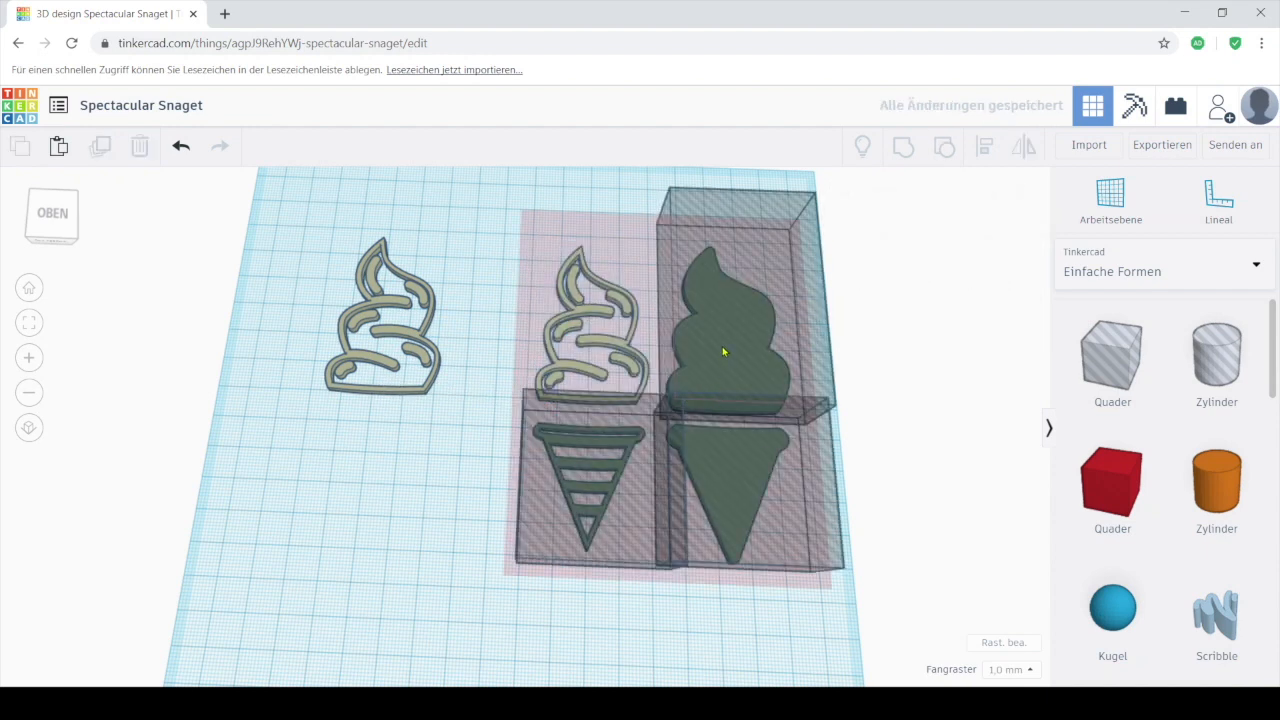
{"action": "left_click_drag", "start_coordinate": [723, 349], "coordinate": [556, 351]}
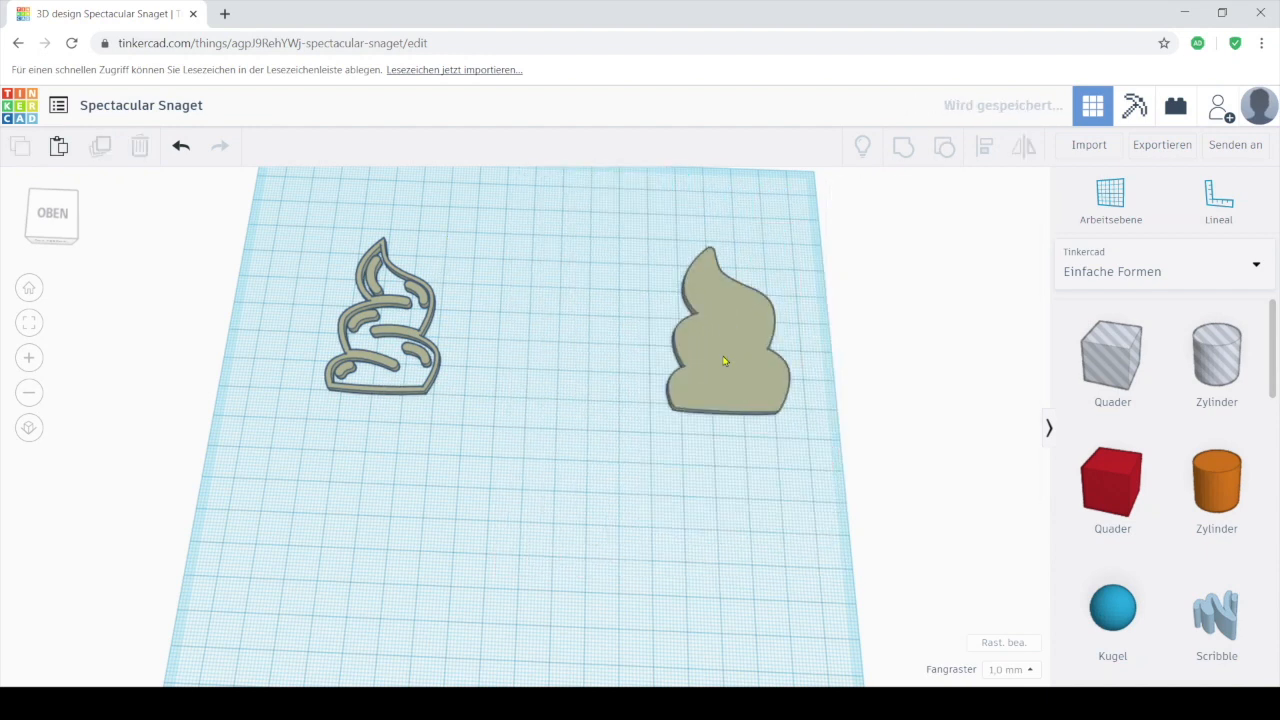
- Isolate the striped cone and the solid cone the same way, and arrange them side by side beneath the two swirls
{"action": "left_click_drag", "start_coordinate": [723, 360], "coordinate": [387, 545]}
{"action": "key", "text": "ctrl+d"}
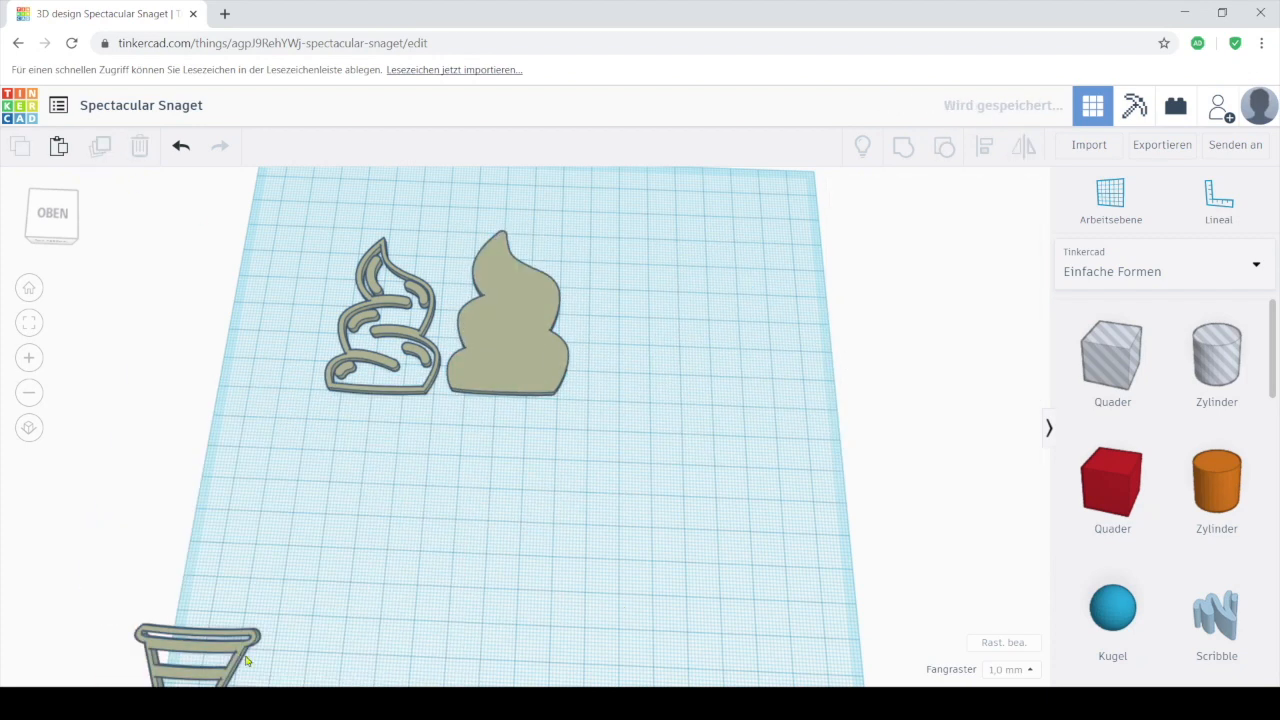
{"action": "left_click_drag", "start_coordinate": [247, 661], "coordinate": [517, 457]}
{"action": "left_click", "coordinate": [100, 146]}
{"action": "key", "text": "ctrl+z"}
{"action": "left_click_drag", "start_coordinate": [419, 453], "coordinate": [540, 430]}
{"action": "left_click", "coordinate": [540, 433]}
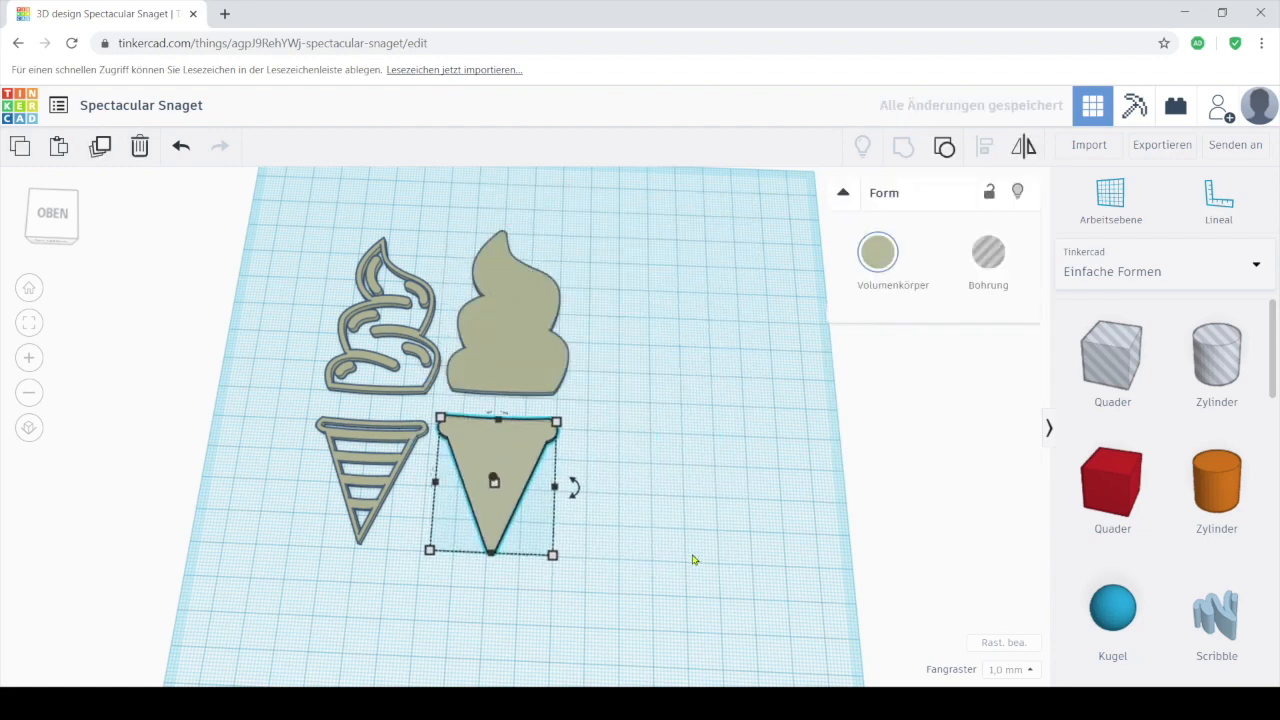
- Move the striped cone onto the solid cone
{"action": "left_click", "coordinate": [657, 482]}
{"action": "left_click_drag", "start_coordinate": [656, 490], "coordinate": [574, 493]}
{"action": "left_click_drag", "start_coordinate": [638, 396], "coordinate": [684, 520]}
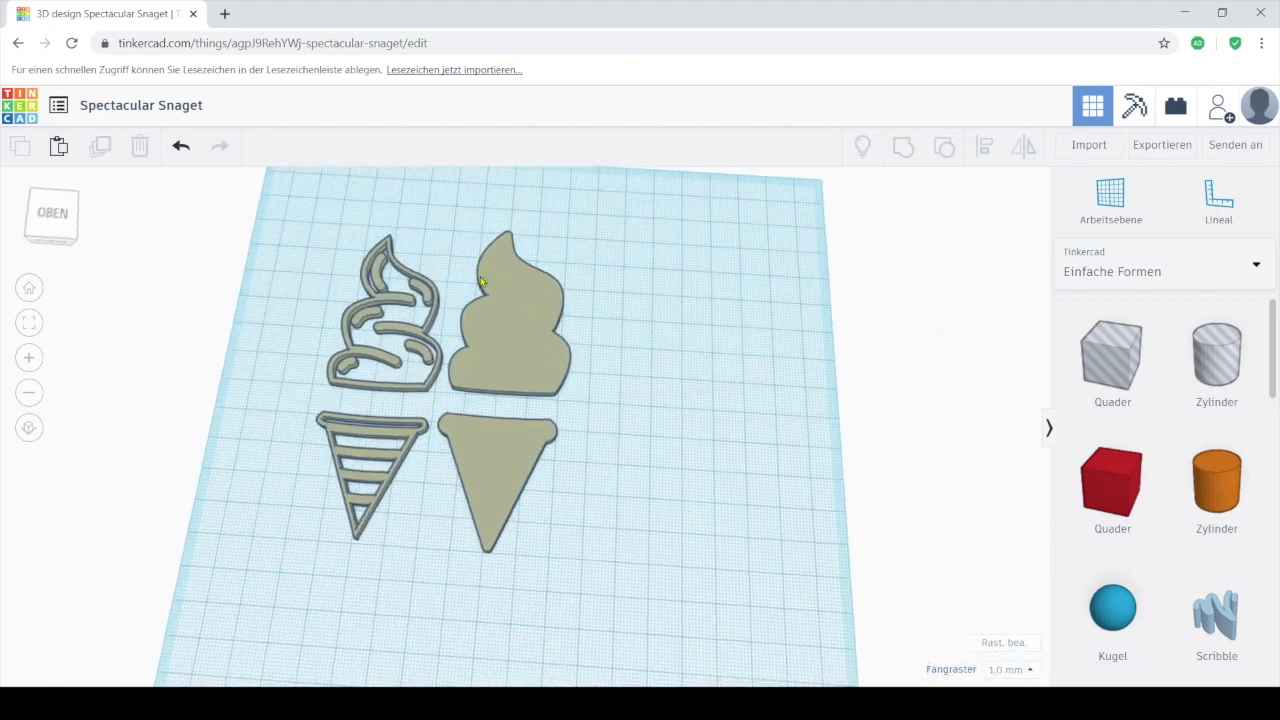
{"action": "scroll", "coordinate": [460, 300], "scroll_direction": "up", "scroll_amount": 5}
{"action": "left_click", "coordinate": [285, 497]}
{"action": "left_click_drag", "start_coordinate": [410, 609], "coordinate": [440, 584]}
{"action": "left_click_drag", "start_coordinate": [284, 538], "coordinate": [468, 419]}
{"action": "scroll", "coordinate": [468, 419], "scroll_direction": "up", "scroll_amount": 3}
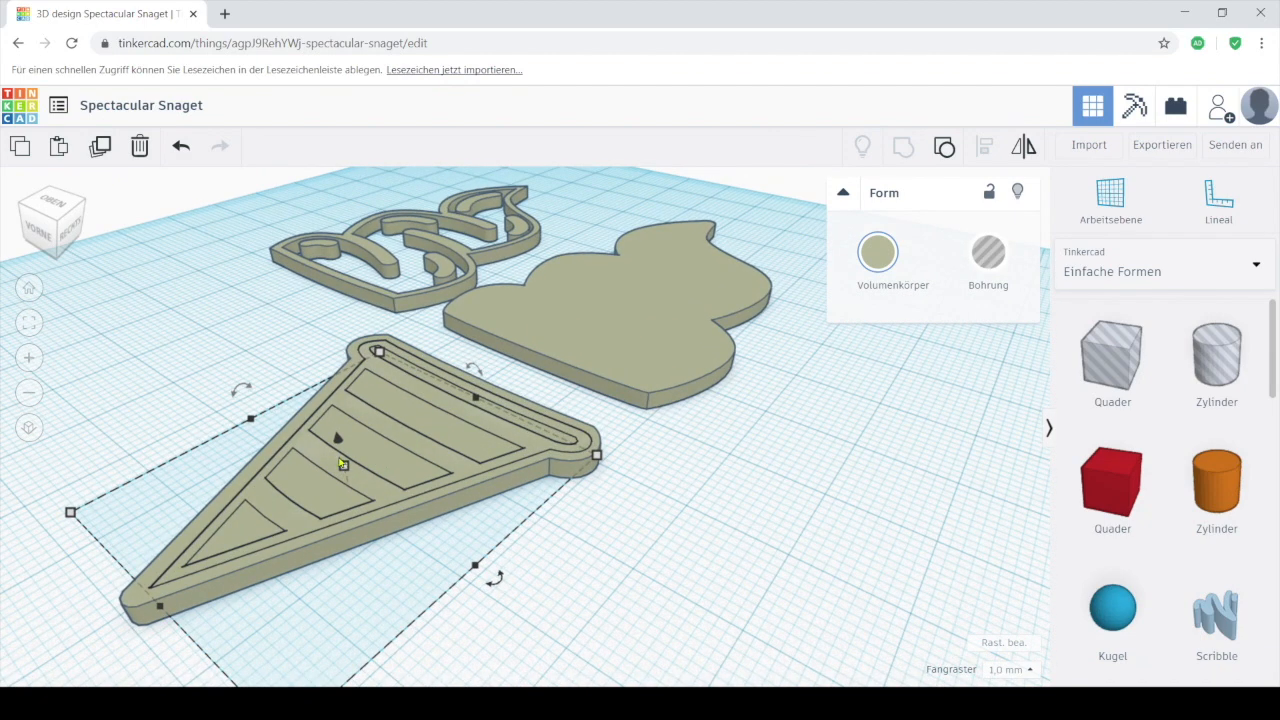
- Increase the solid cone's height and shift it 5 mm sideways so it protrudes beside the striped cone
{"action": "mouse_move", "coordinate": [343, 473]}
{"action": "left_mouse_down"}
{"action": "mouse_move", "coordinate": [342, 451]}
{"action": "mouse_move", "coordinate": [354, 478]}
{"action": "mouse_move", "coordinate": [362, 443]}
{"action": "mouse_move", "coordinate": [376, 471]}
{"action": "mouse_move", "coordinate": [344, 460]}
{"action": "left_mouse_up"}
{"action": "left_click", "coordinate": [419, 516]}
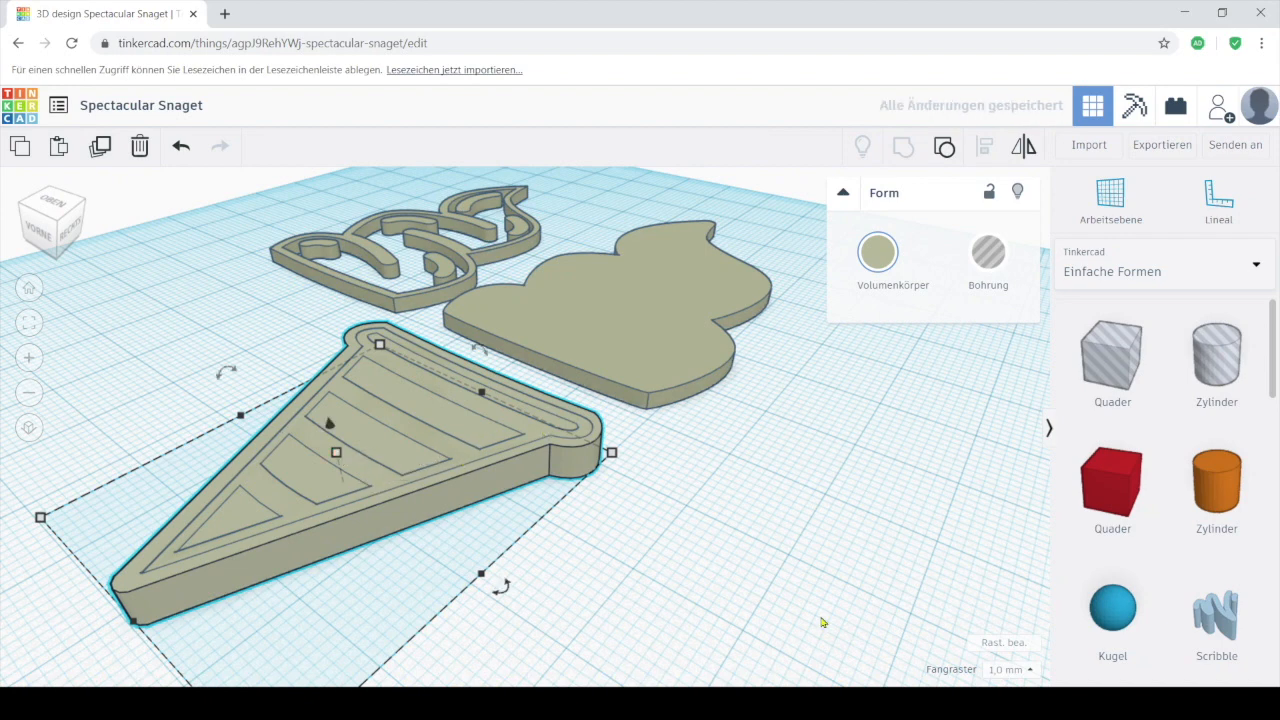
{"action": "left_click", "coordinate": [822, 622]}
{"action": "left_click", "coordinate": [379, 482]}
{"action": "mouse_move", "coordinate": [337, 456]}
{"action": "left_mouse_down"}
{"action": "mouse_move", "coordinate": [334, 440]}
{"action": "mouse_move", "coordinate": [337, 455]}
{"action": "left_mouse_up"}
{"action": "left_click", "coordinate": [785, 465]}
{"action": "left_click", "coordinate": [576, 425]}
{"action": "left_click_drag", "start_coordinate": [576, 425], "coordinate": [509, 424]}
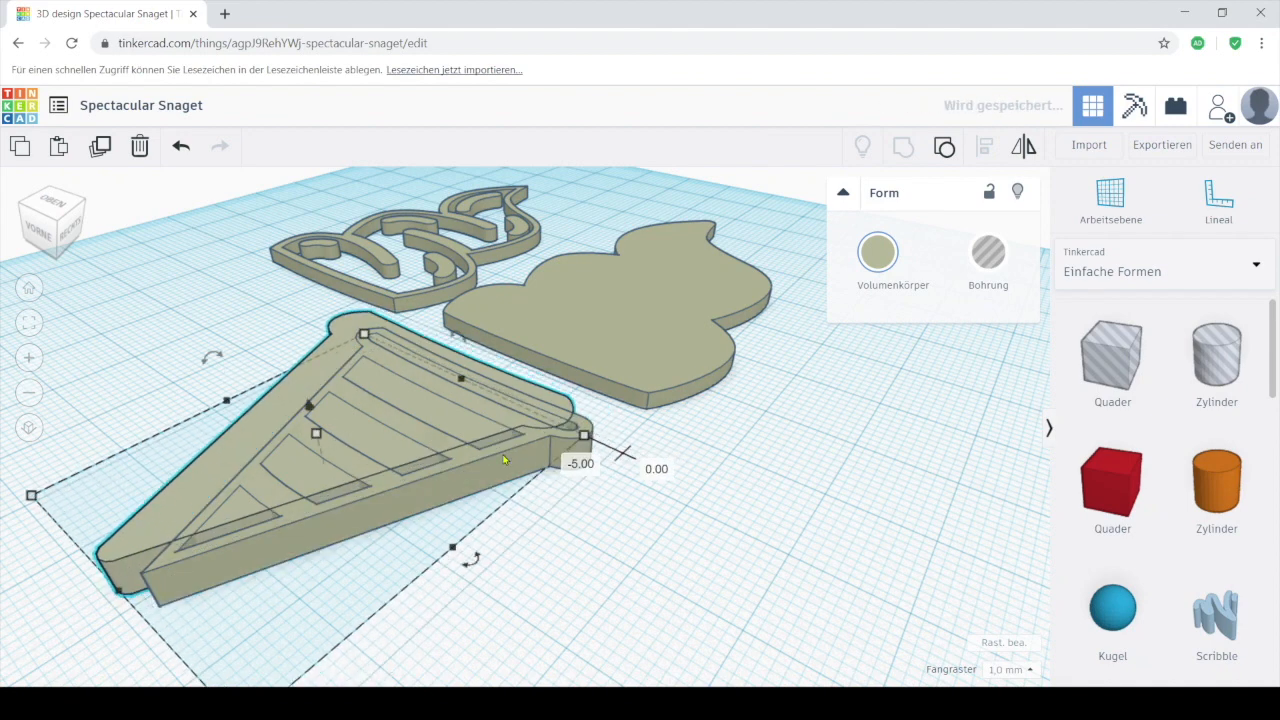
- Raise the striped cone 3 mm above the workplane and turn it into a hole
{"action": "left_click", "coordinate": [398, 514]}
{"action": "left_click_drag", "start_coordinate": [329, 430], "coordinate": [329, 392]}
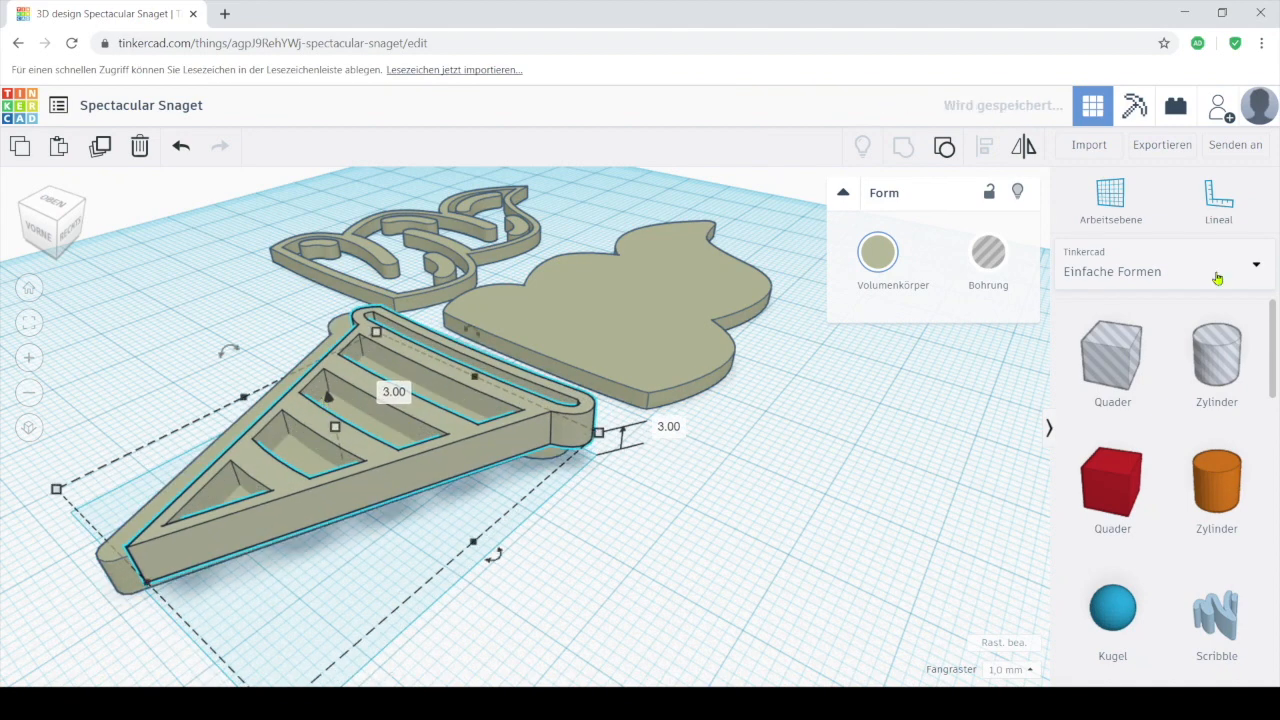
{"action": "left_click", "coordinate": [971, 261]}
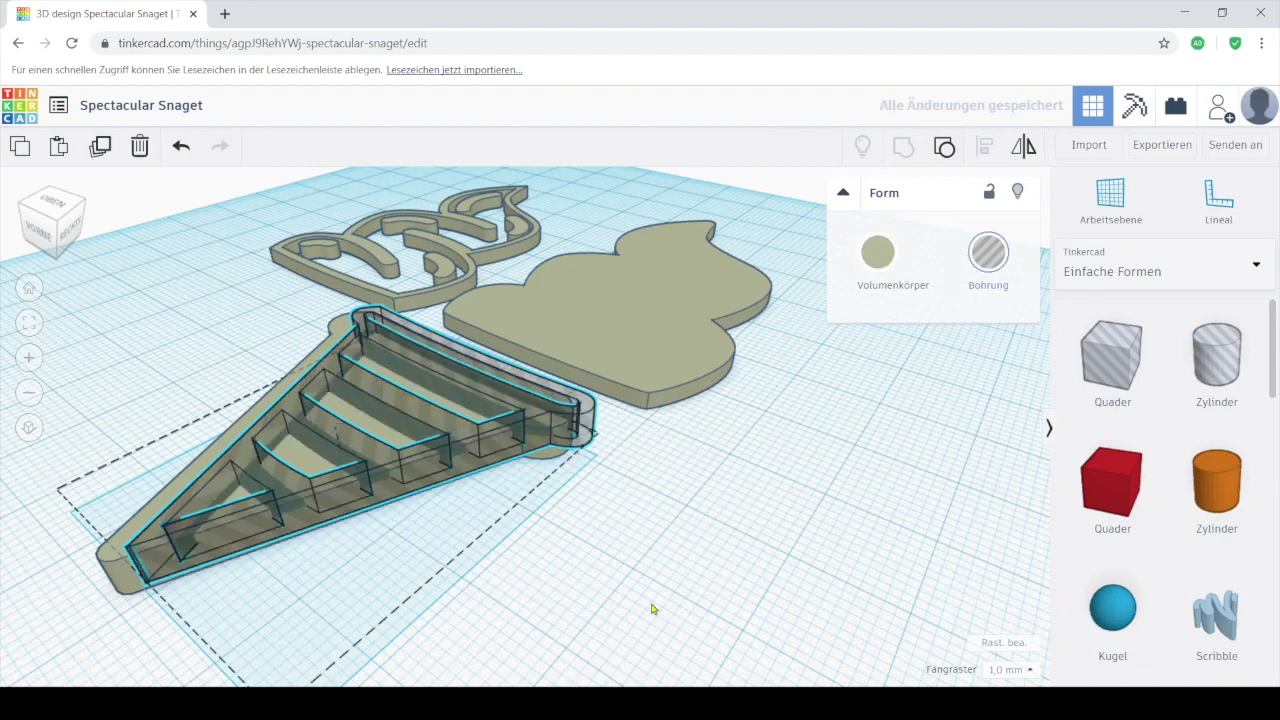
- Align the striped hole and the solid cone to their common centre along the workplane's length and width
{"action": "left_click_drag", "start_coordinate": [645, 604], "coordinate": [870, 503]}
{"action": "scroll", "coordinate": [870, 503], "scroll_direction": "down", "scroll_amount": 3}
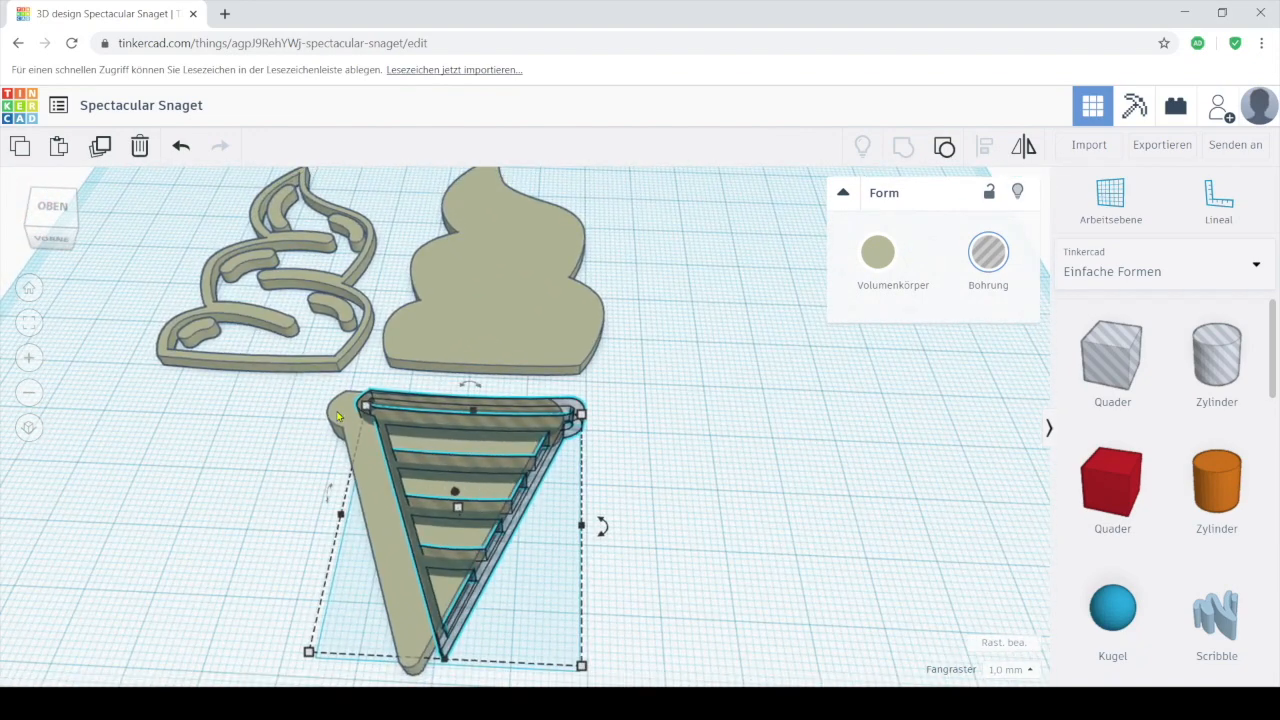
{"action": "left_click", "coordinate": [331, 409], "text": "shift"}
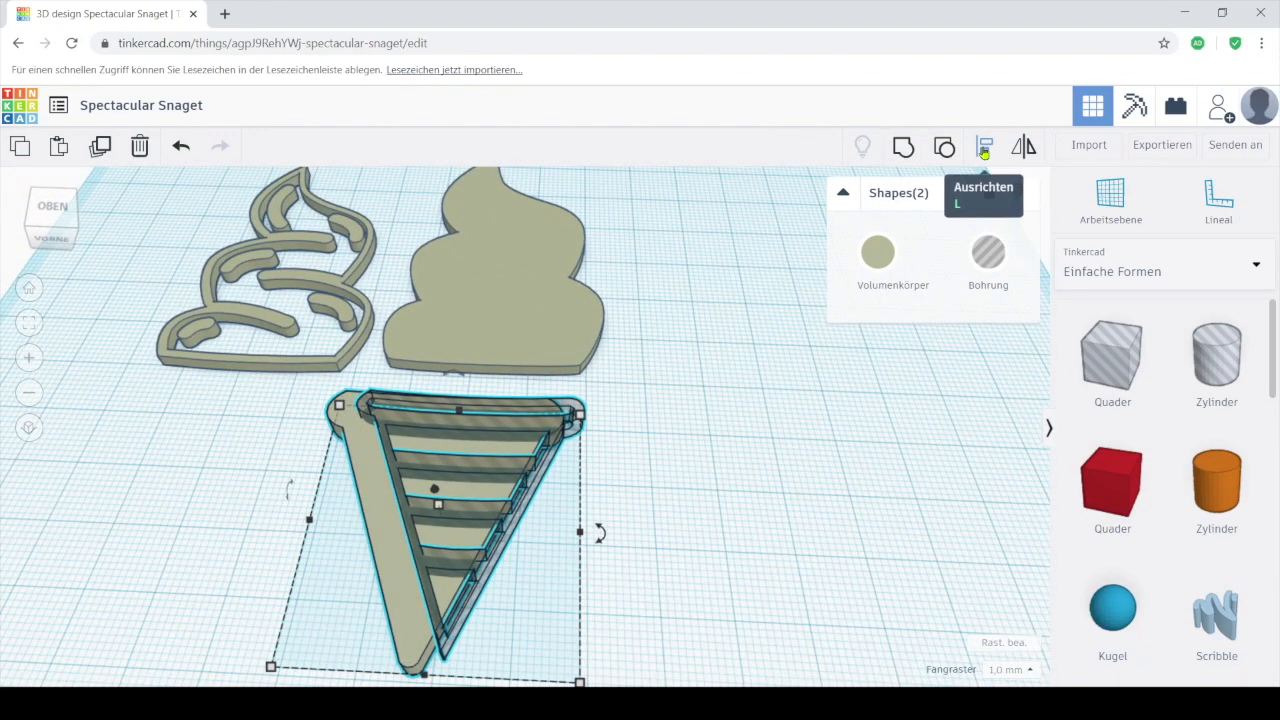
{"action": "left_click", "coordinate": [984, 151]}
{"action": "left_click", "coordinate": [288, 519]}
{"action": "scroll", "coordinate": [566, 568], "scroll_direction": "down", "scroll_amount": 2}
{"action": "left_click", "coordinate": [454, 618]}
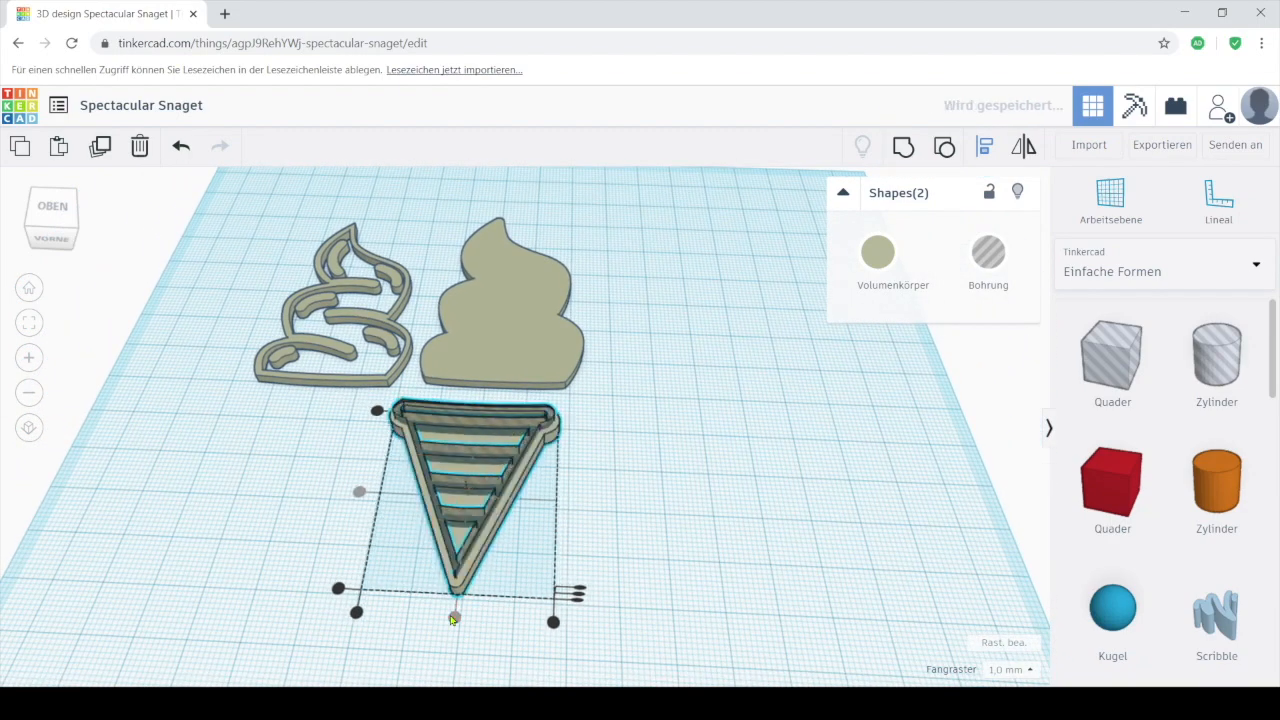
- Group the striped hole with the solid cone to cut the stripe pattern into the cone's surface
{"action": "left_click_drag", "start_coordinate": [850, 562], "coordinate": [624, 540]}
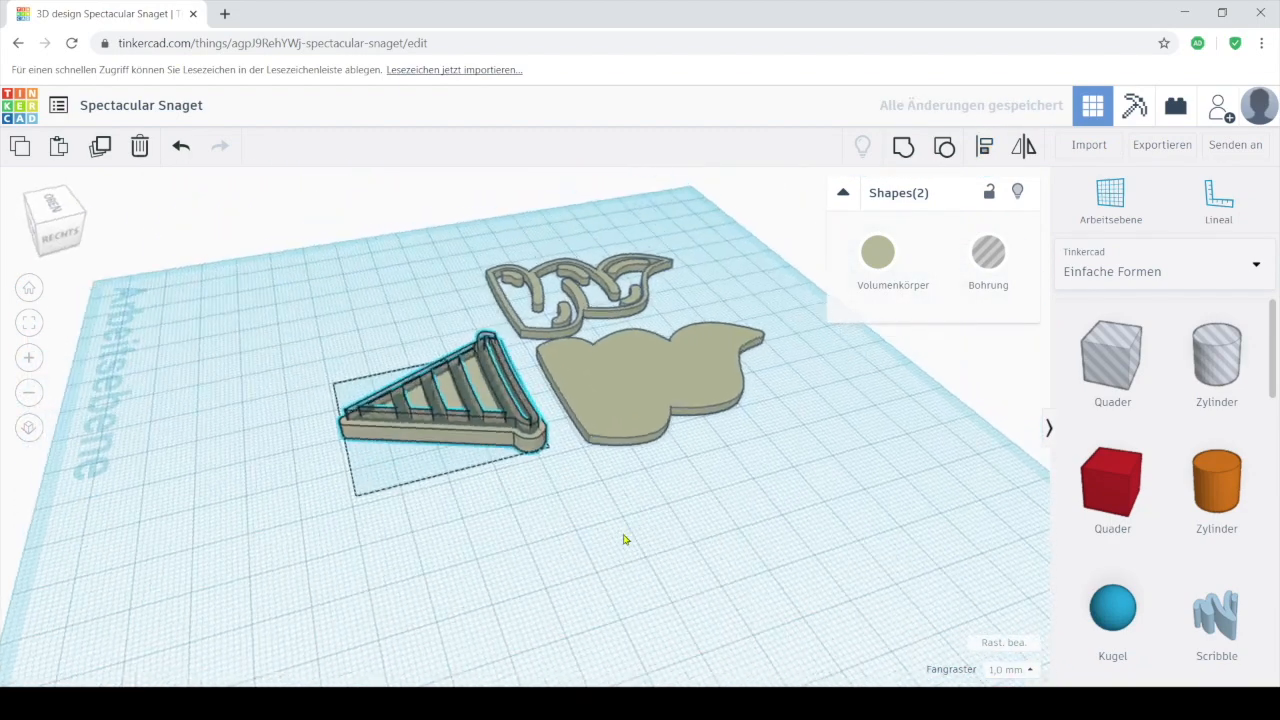
{"action": "left_click", "coordinate": [454, 505]}
{"action": "left_click_drag", "start_coordinate": [454, 506], "coordinate": [648, 561]}
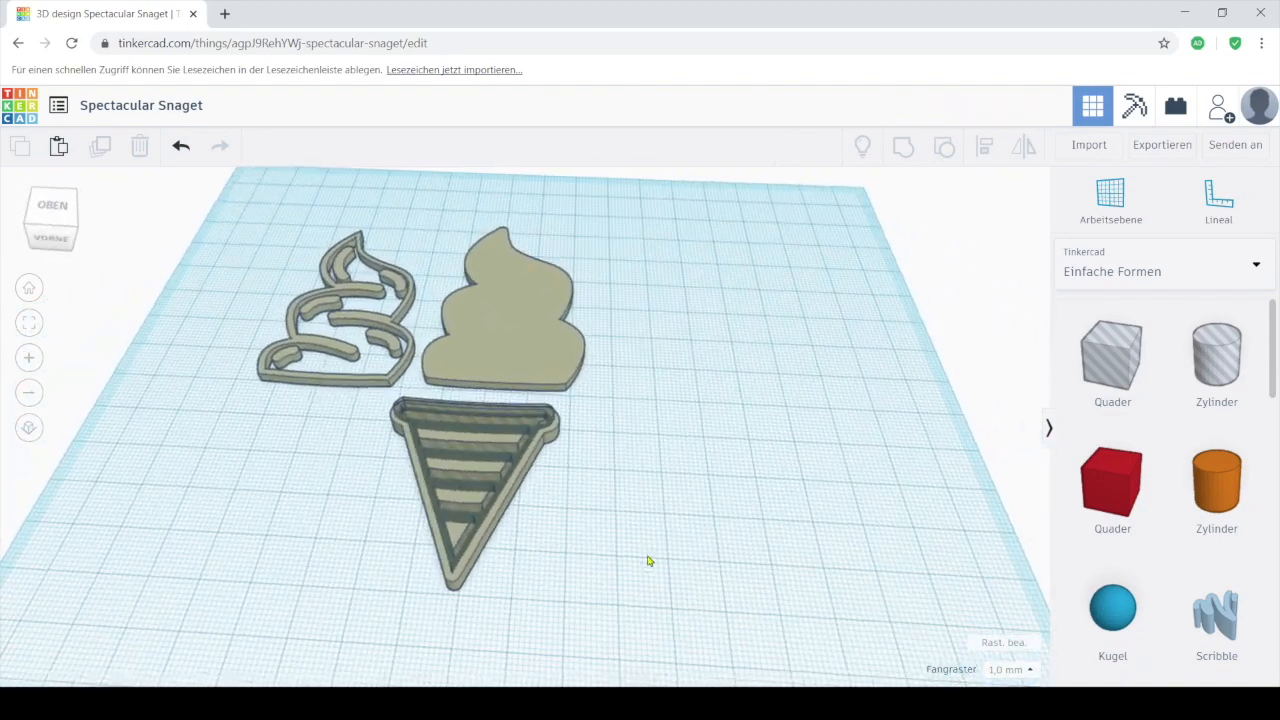
{"action": "left_click_drag", "start_coordinate": [609, 514], "coordinate": [475, 460]}
{"action": "scroll", "coordinate": [567, 546], "scroll_direction": "up", "scroll_amount": 3}
{"action": "left_click_drag", "start_coordinate": [254, 432], "coordinate": [237, 430]}
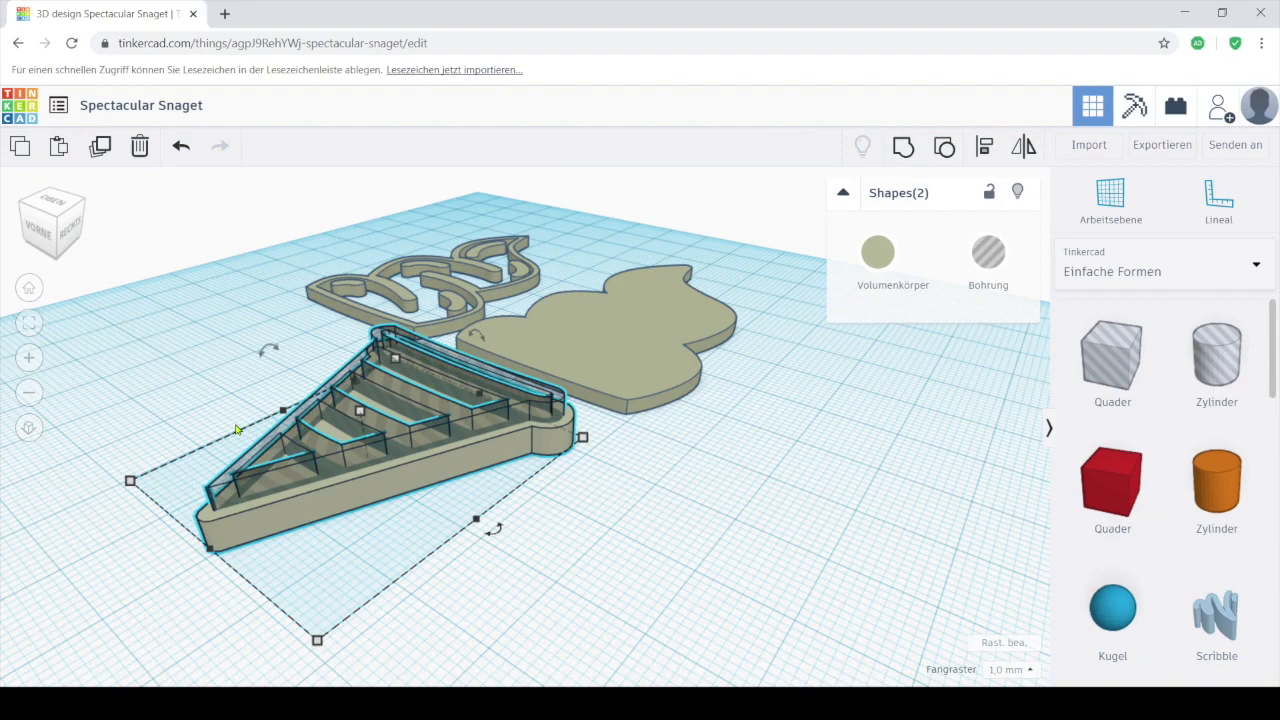
{"action": "left_click", "coordinate": [918, 150]}
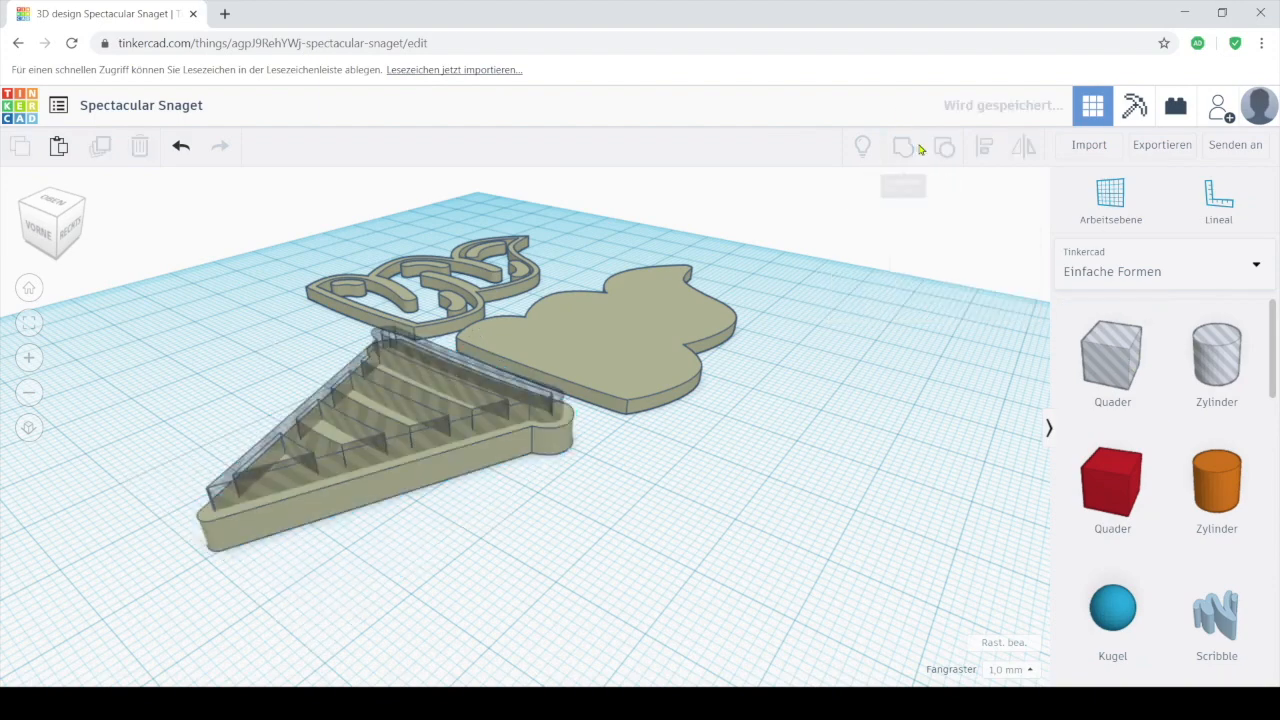
- Compare the heights of the filled swirl and the engraved cone from a low side view
{"action": "left_click", "coordinate": [609, 534]}
{"action": "left_click_drag", "start_coordinate": [609, 534], "coordinate": [663, 620]}
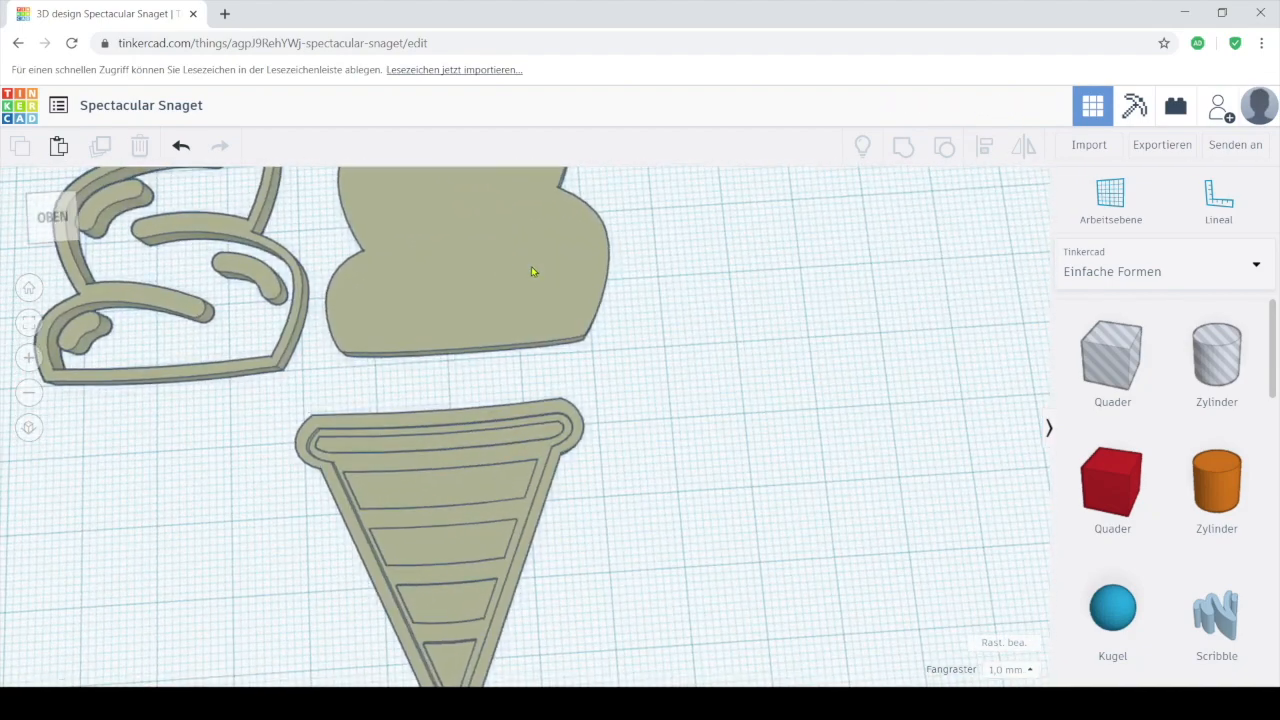
{"action": "left_click_drag", "start_coordinate": [505, 266], "coordinate": [503, 291]}
{"action": "left_click", "coordinate": [291, 264]}
{"action": "left_click_drag", "start_coordinate": [744, 427], "coordinate": [757, 457]}
{"action": "left_click", "coordinate": [668, 425]}
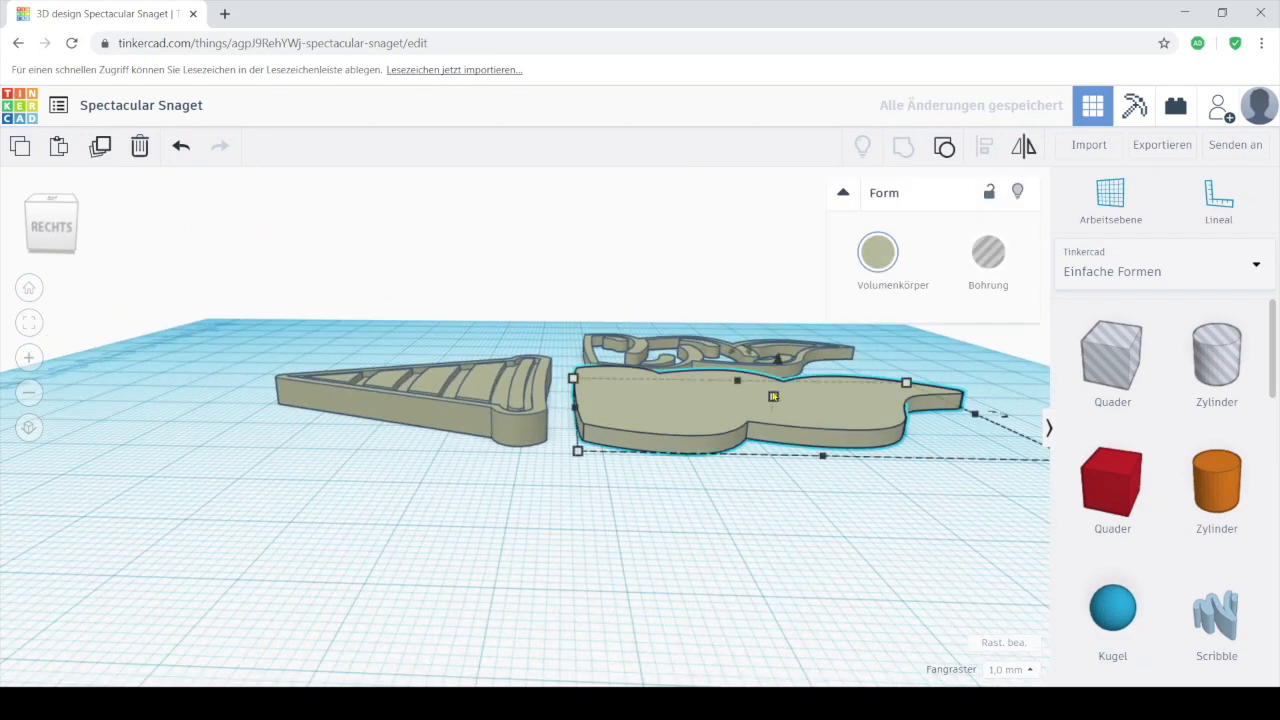
{"action": "left_click_drag", "start_coordinate": [776, 400], "coordinate": [540, 401]}
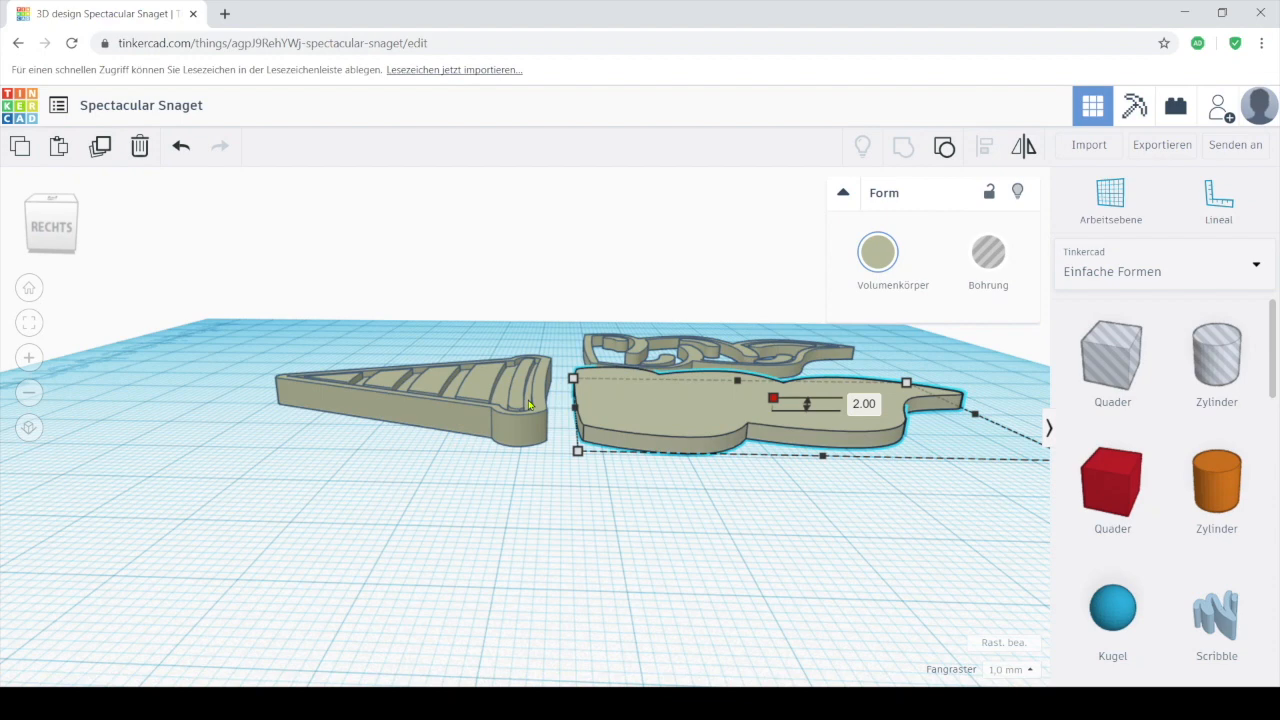
{"action": "left_click", "coordinate": [532, 404]}
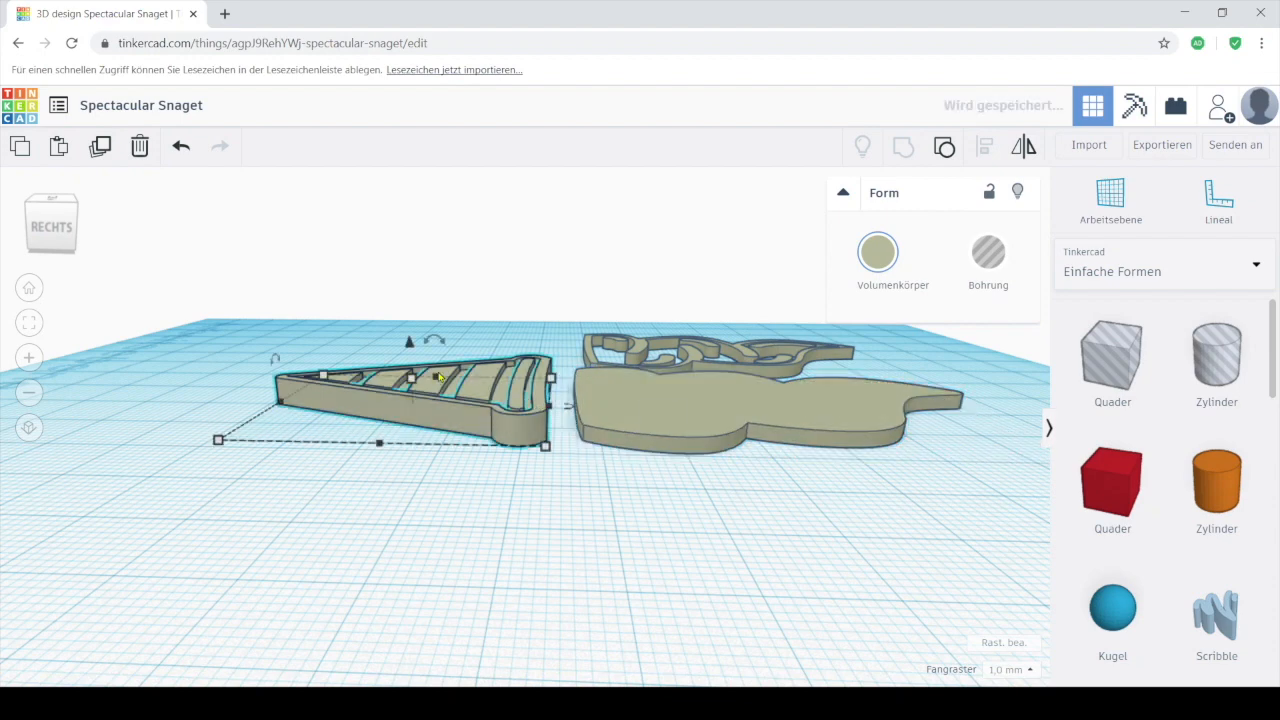
- Move the outlined swirl onto the filled swirl and increase the outline's height
{"action": "left_click_drag", "start_coordinate": [646, 346], "coordinate": [662, 420]}
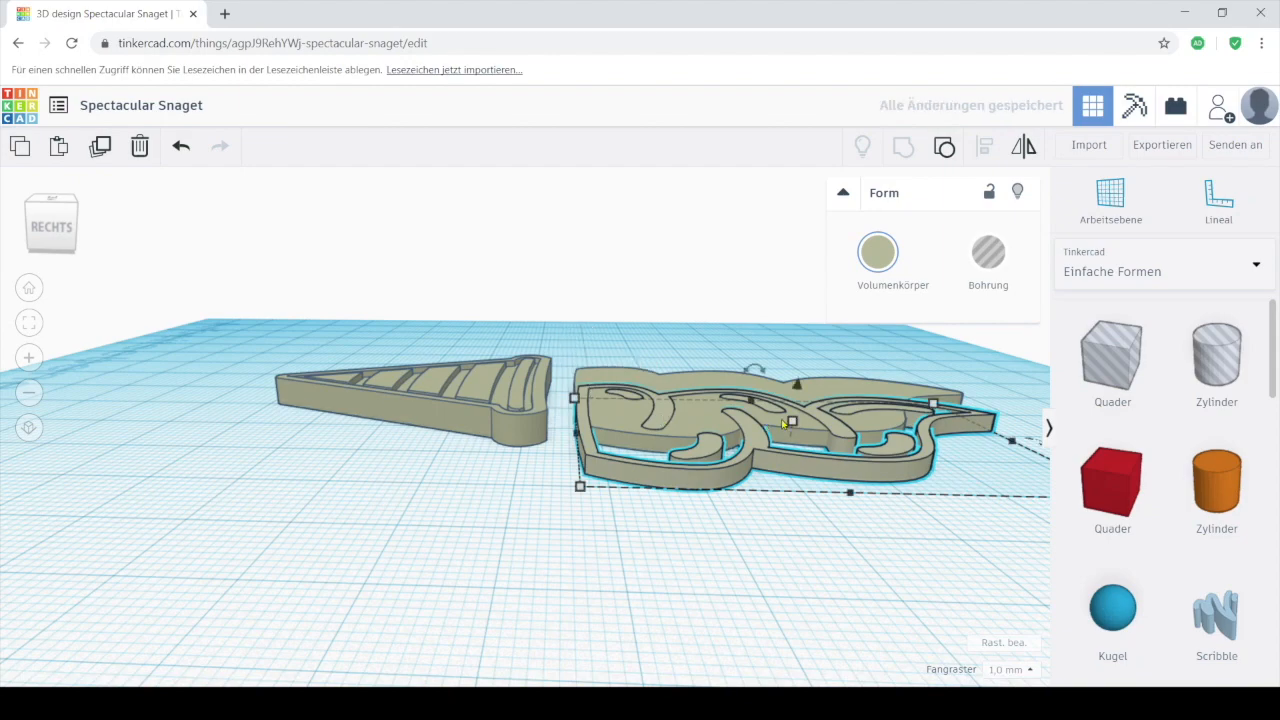
{"action": "left_click_drag", "start_coordinate": [784, 424], "coordinate": [789, 413]}
- Align the outlined swirl and the filled swirl to their common centre in both horizontal directions
{"action": "left_click_drag", "start_coordinate": [342, 522], "coordinate": [712, 510]}
{"action": "scroll", "coordinate": [630, 287], "scroll_direction": "up", "scroll_amount": 1}
{"action": "scroll", "coordinate": [680, 290], "scroll_direction": "down", "scroll_amount": 1}
{"action": "scroll", "coordinate": [711, 249], "scroll_direction": "down", "scroll_amount": 2}
{"action": "left_click", "coordinate": [419, 300], "text": "shift"}
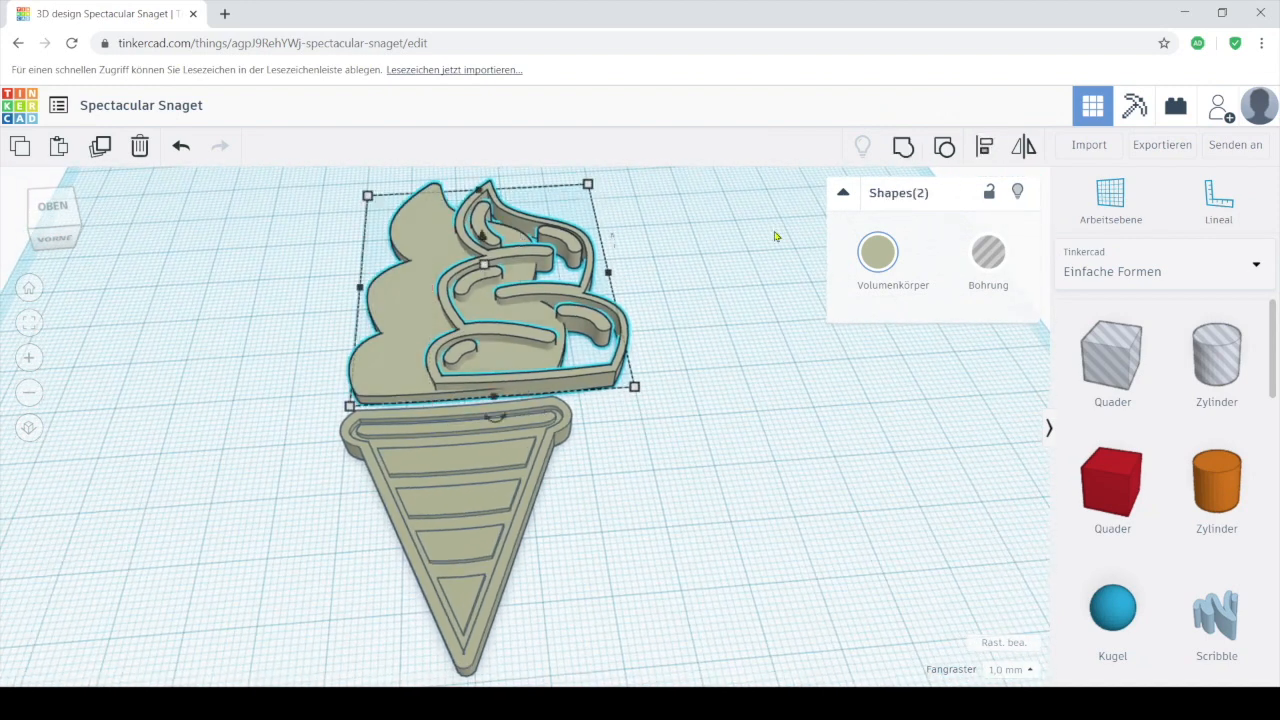
{"action": "left_click", "coordinate": [997, 148]}
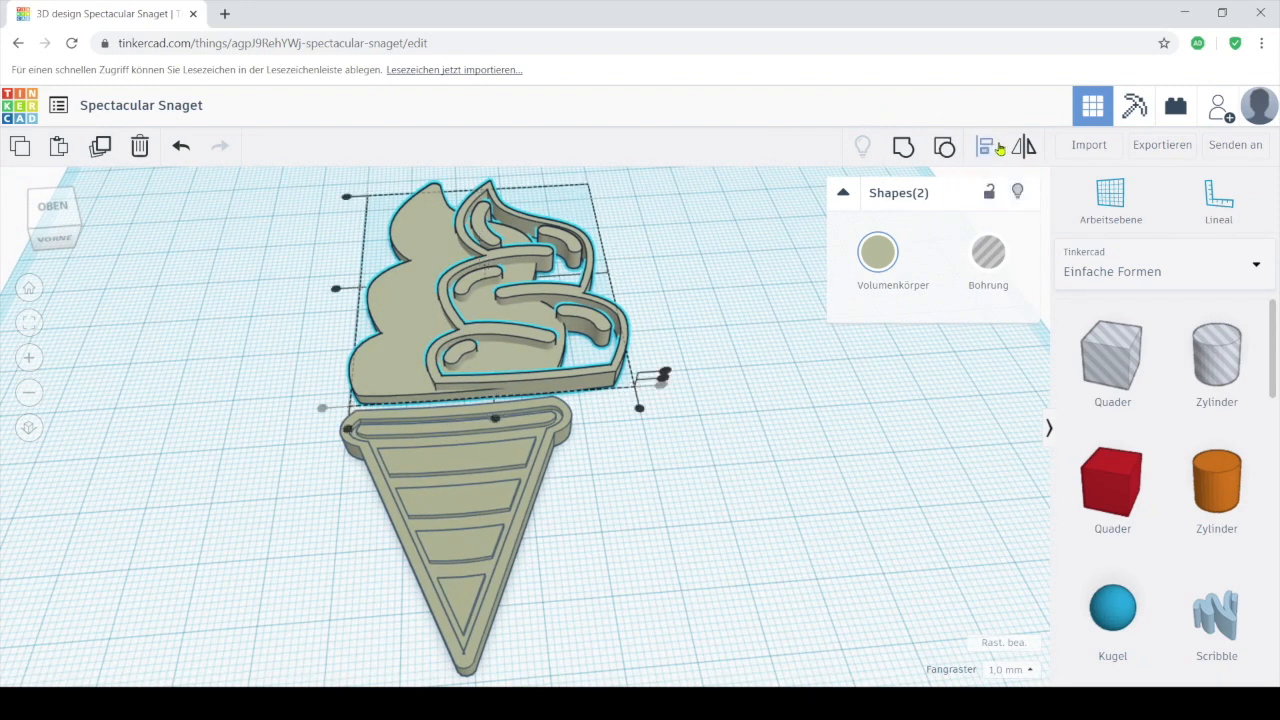
{"action": "left_click", "coordinate": [496, 420]}
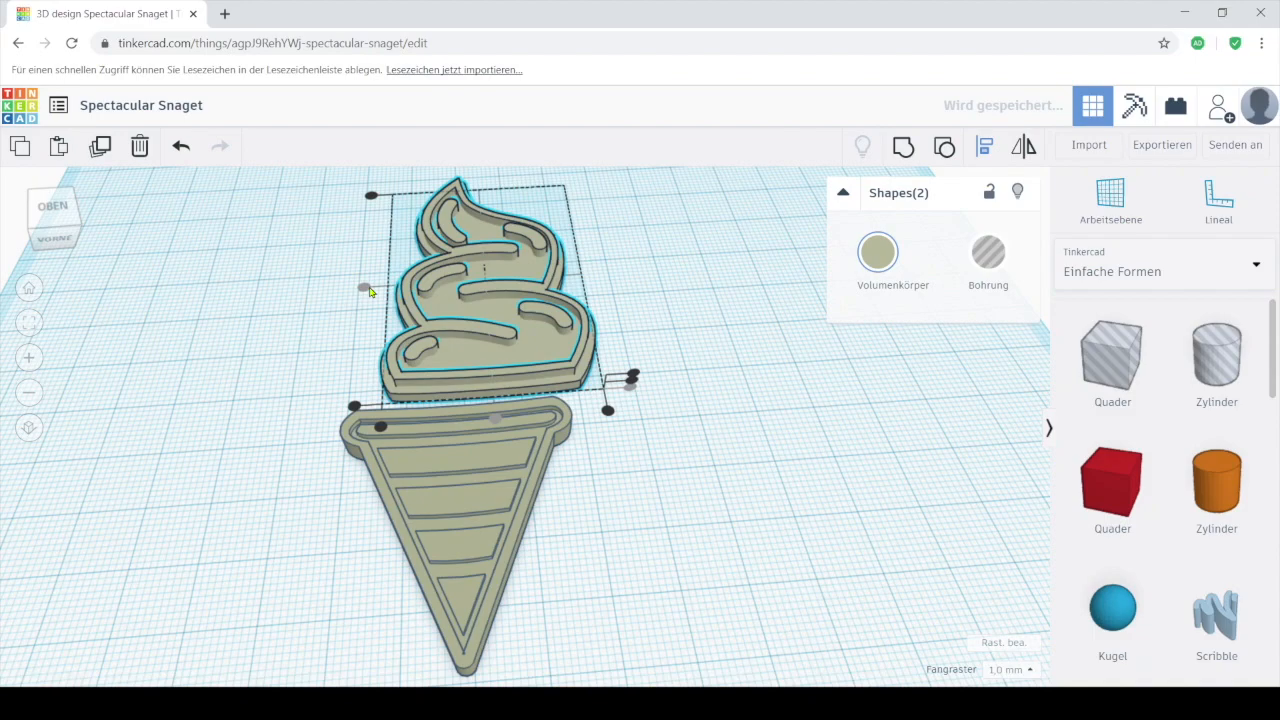
{"action": "left_click", "coordinate": [668, 316]}
{"action": "left_click_drag", "start_coordinate": [688, 335], "coordinate": [725, 330]}
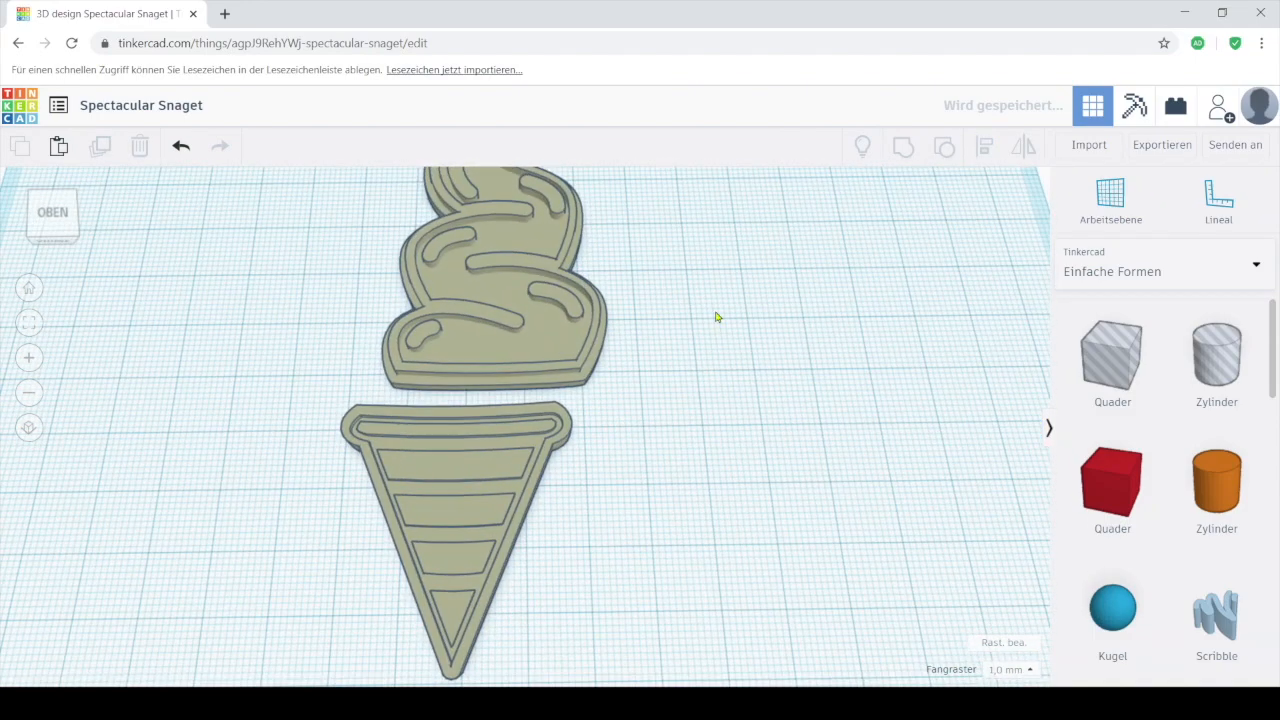
- Centre both swirl shapes and the engraved cone on one another along the width of the workplane
{"action": "left_click_drag", "start_coordinate": [408, 230], "coordinate": [407, 229]}
{"action": "left_click_drag", "start_coordinate": [472, 479], "coordinate": [470, 478]}
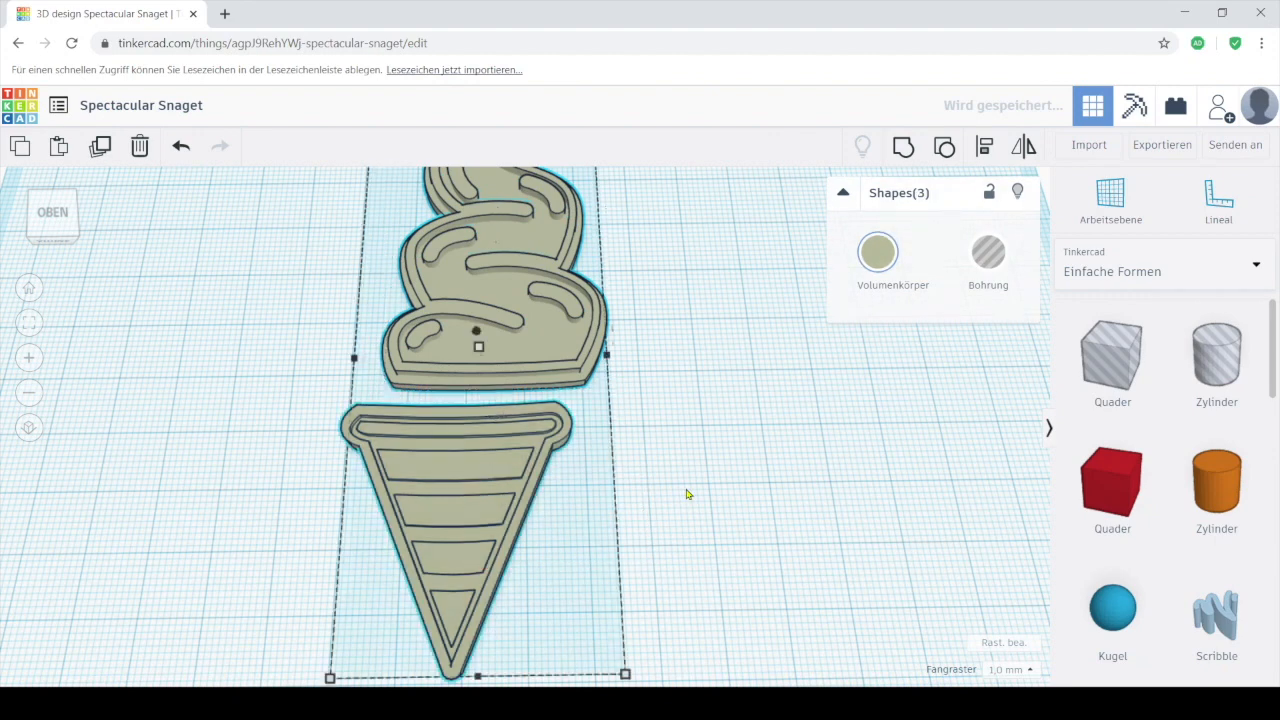
{"action": "scroll", "coordinate": [552, 494], "scroll_direction": "down", "scroll_amount": 4}
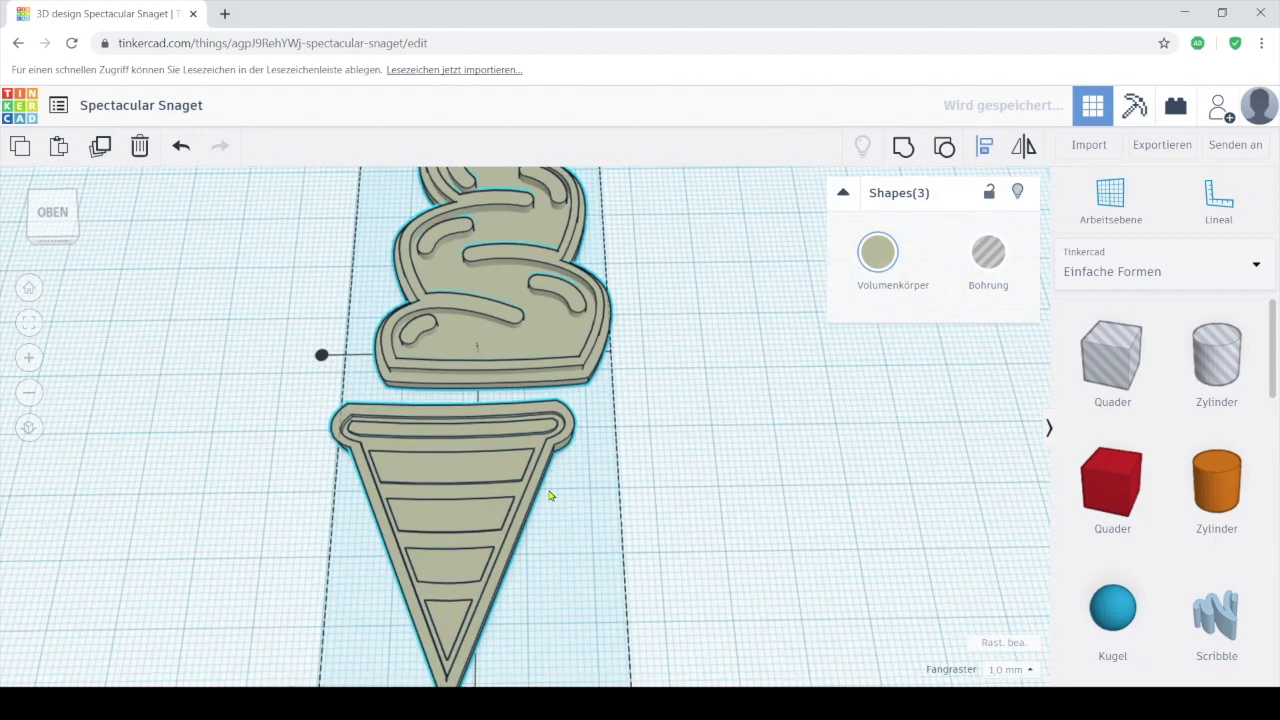
{"action": "left_click", "coordinate": [487, 642]}
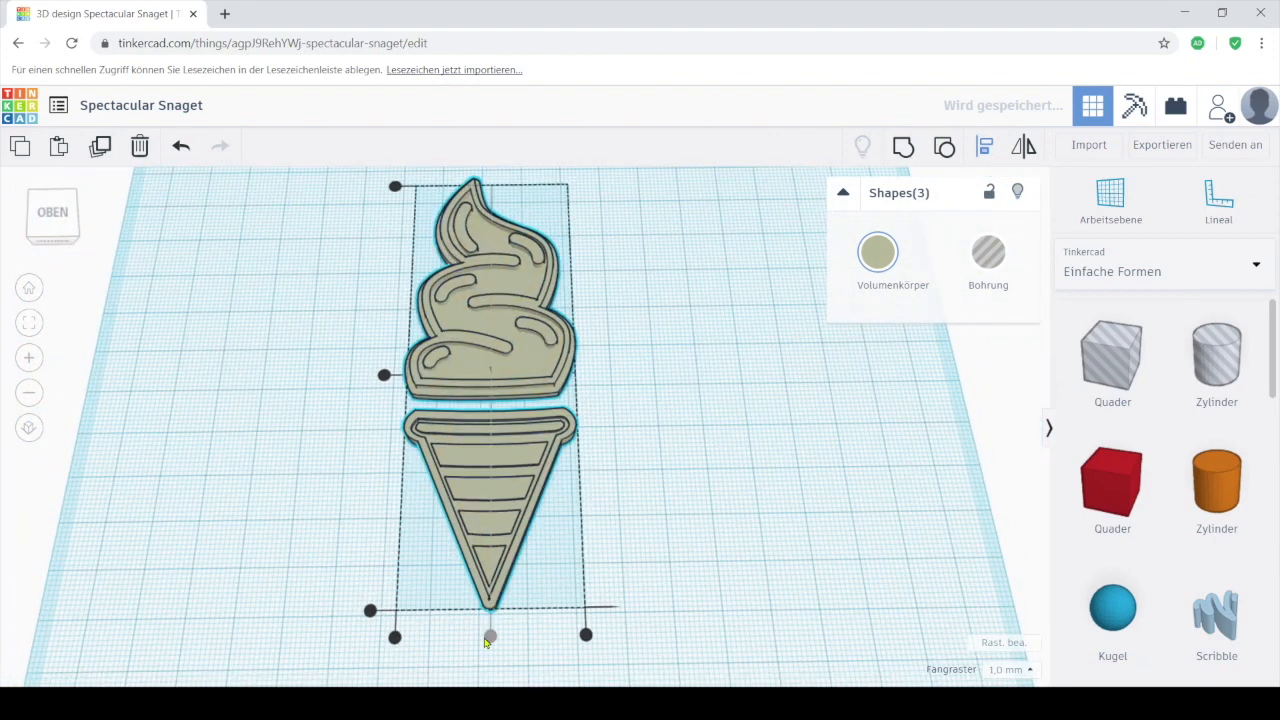
{"action": "left_click", "coordinate": [641, 444]}
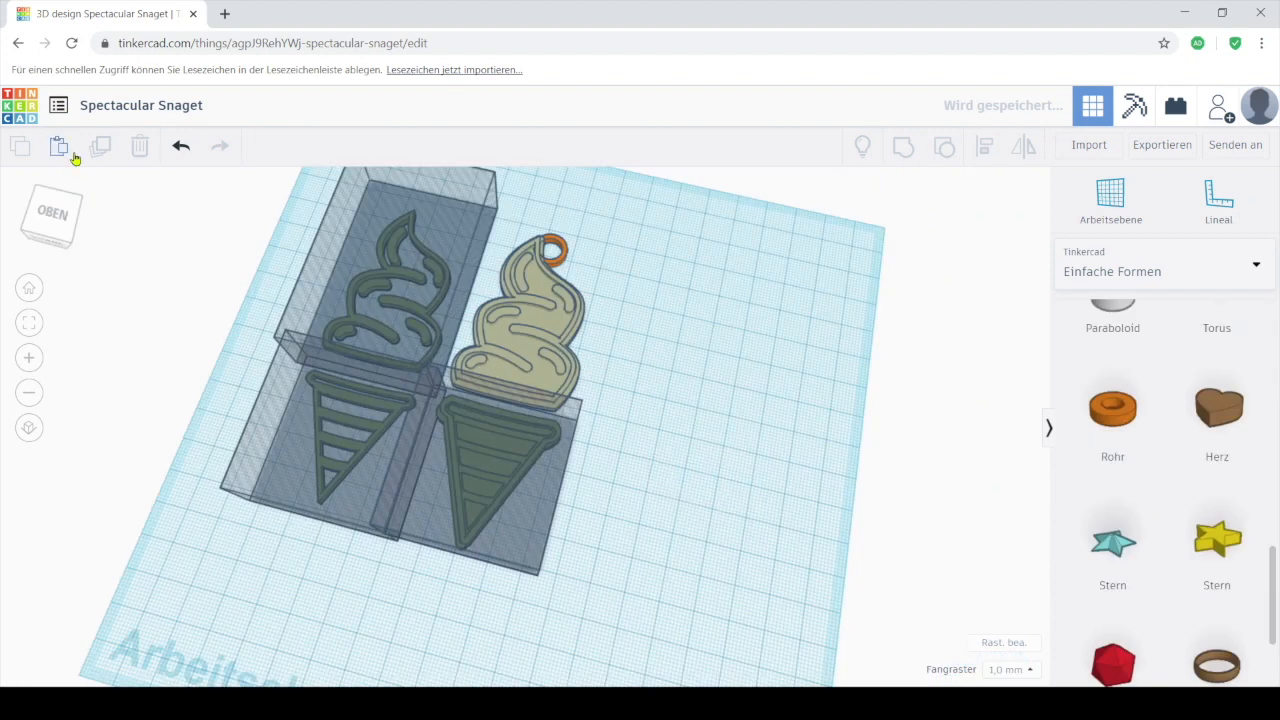
- Inspect the ring and swirl tip from a low rear view and undo the last change that added the transparent boxes
{"action": "left_click", "coordinate": [552, 258]}
{"action": "left_click", "coordinate": [610, 266]}
{"action": "left_click_drag", "start_coordinate": [660, 175], "coordinate": [725, 477]}
{"action": "scroll", "coordinate": [725, 477], "scroll_direction": "up", "scroll_amount": 2}
{"action": "left_click", "coordinate": [745, 528]}
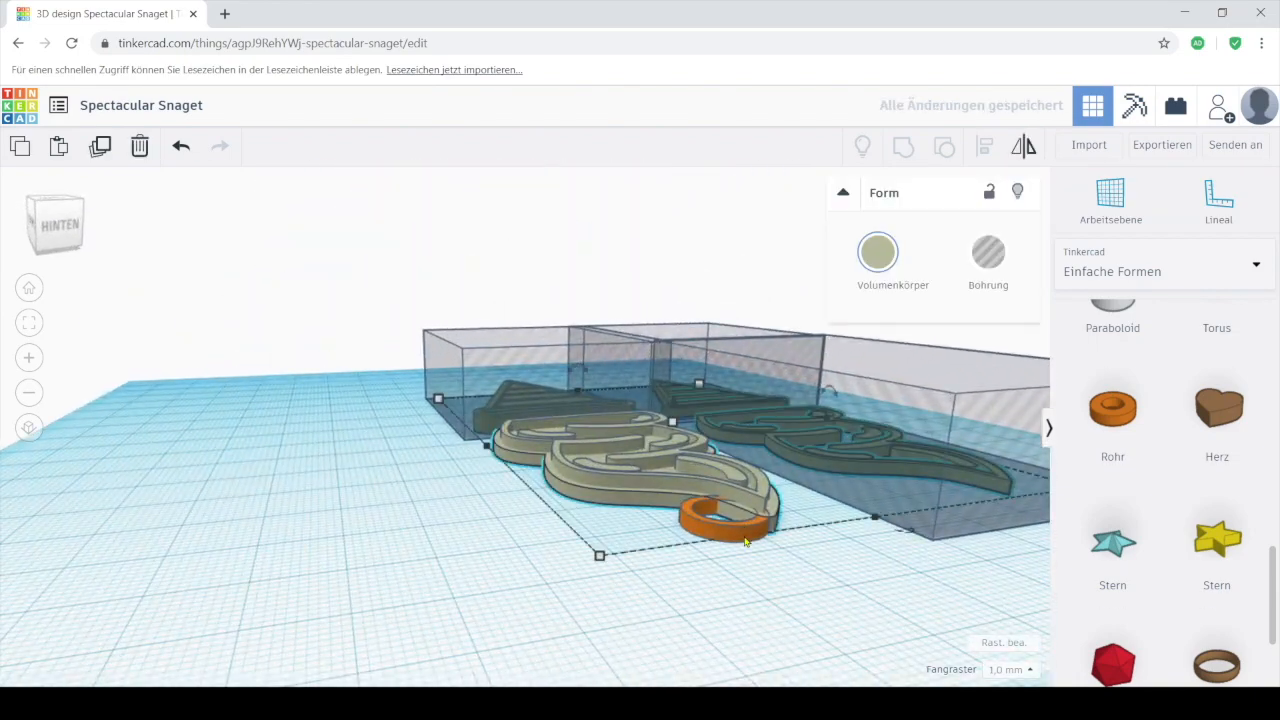
{"action": "scroll", "coordinate": [745, 541], "scroll_direction": "up", "scroll_amount": 3}
{"action": "scroll", "coordinate": [866, 587], "scroll_direction": "down", "scroll_amount": 2}
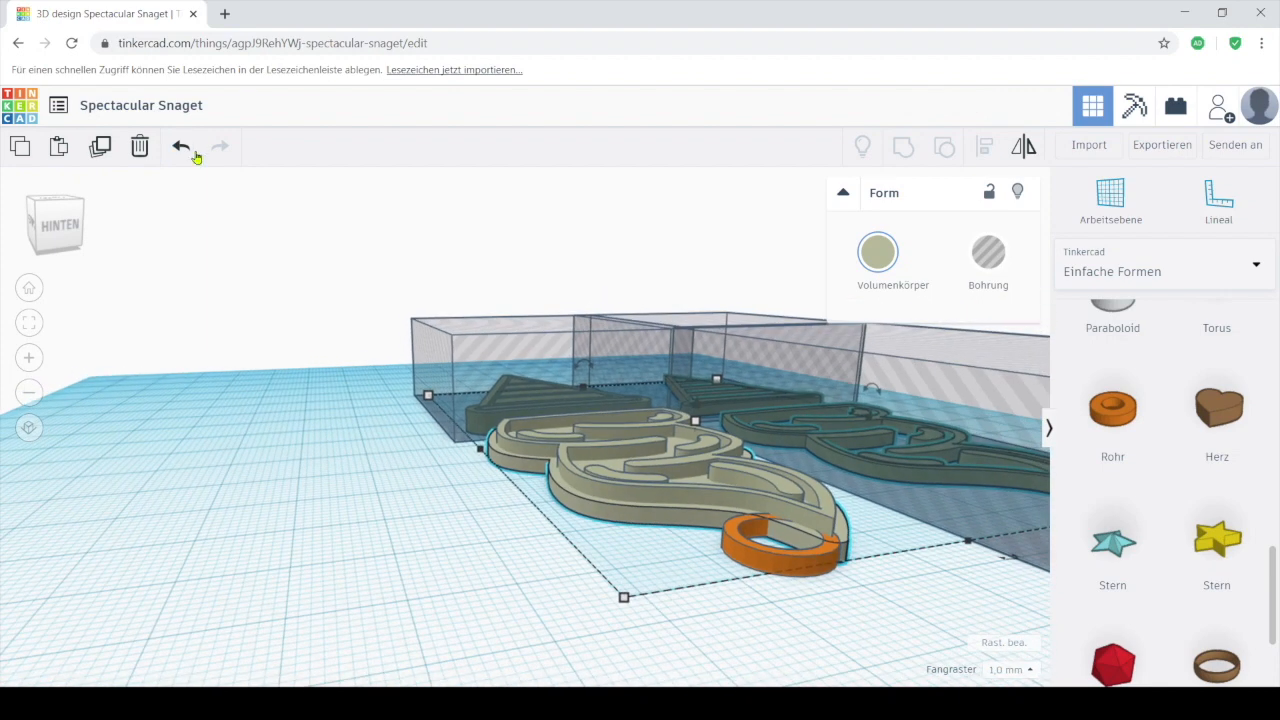
{"action": "left_click", "coordinate": [845, 540]}
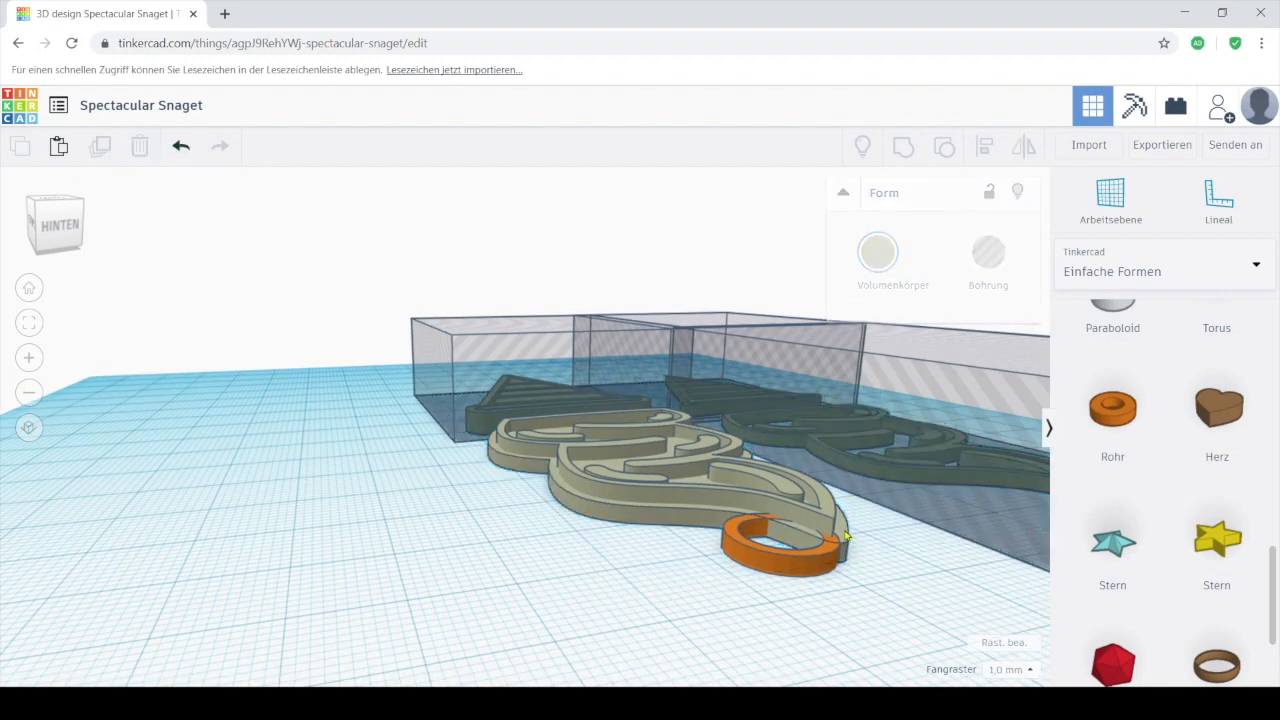
{"action": "left_click", "coordinate": [924, 488]}
{"action": "left_click", "coordinate": [858, 576]}
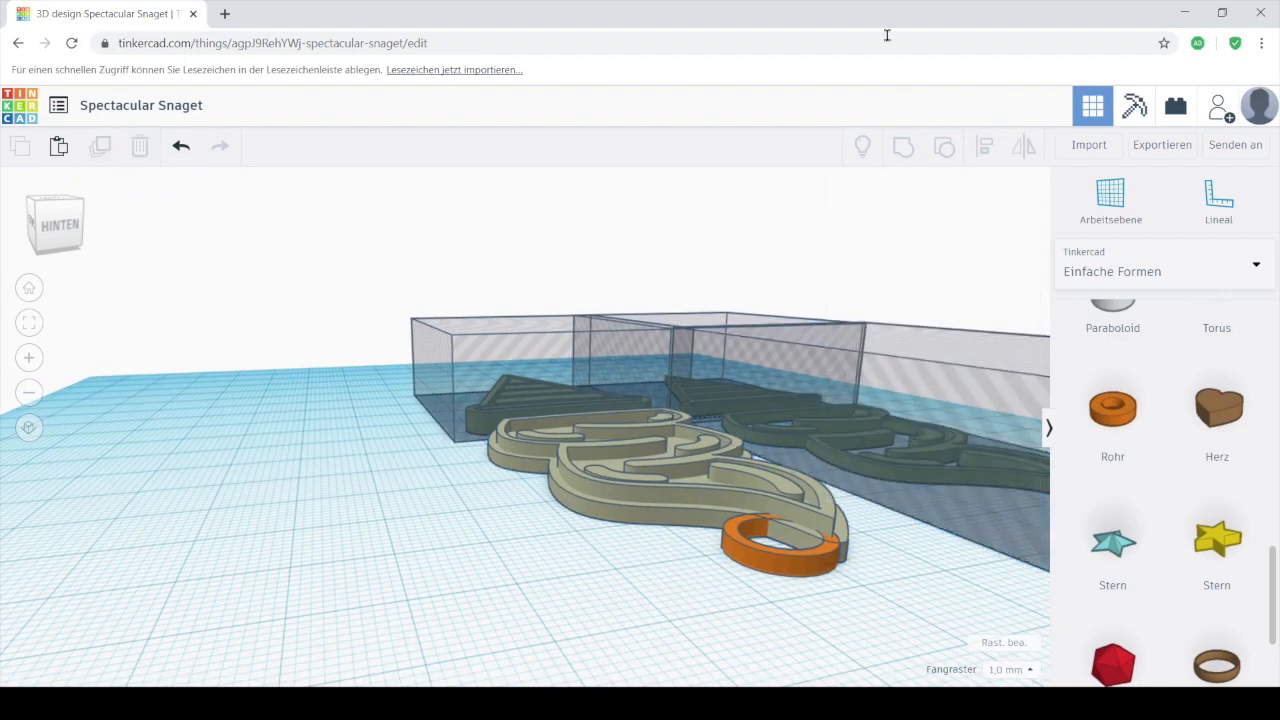
{"action": "left_click", "coordinate": [178, 150]}
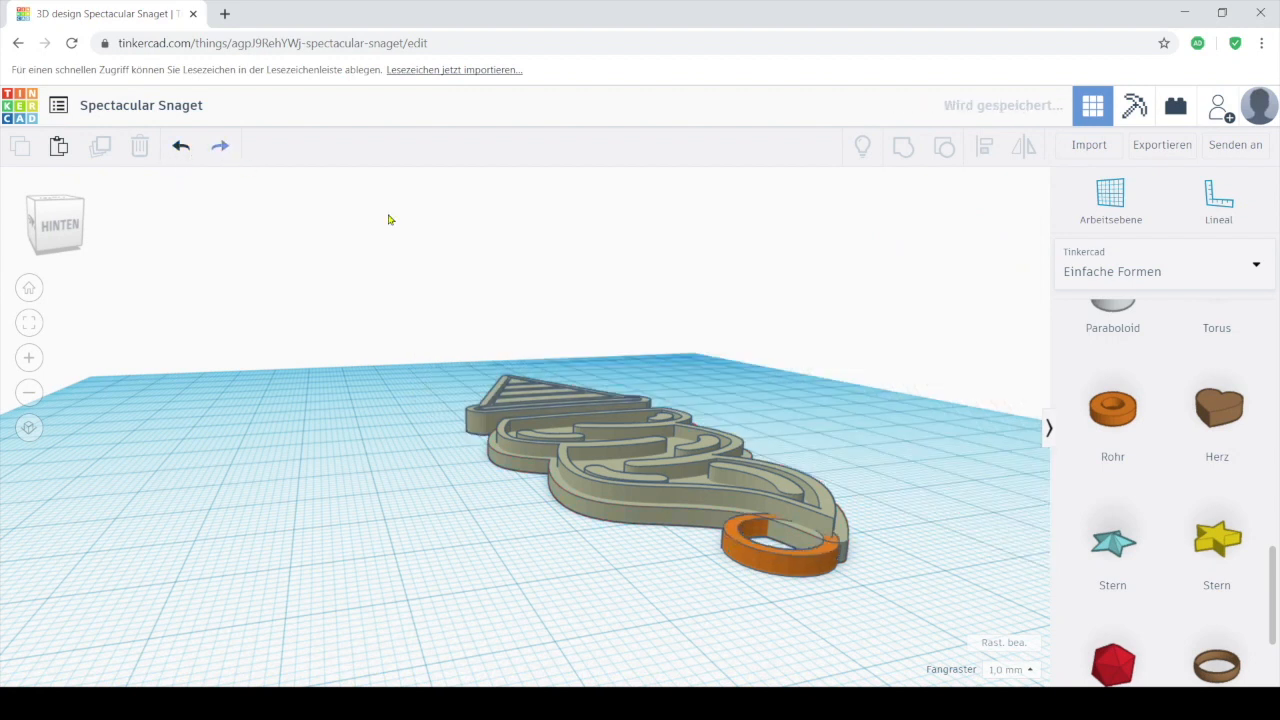
- Resize the ring at the swirl's tip to a height of 2 mm
{"action": "left_click", "coordinate": [822, 575]}
{"action": "left_click", "coordinate": [847, 543], "text": "shift"}
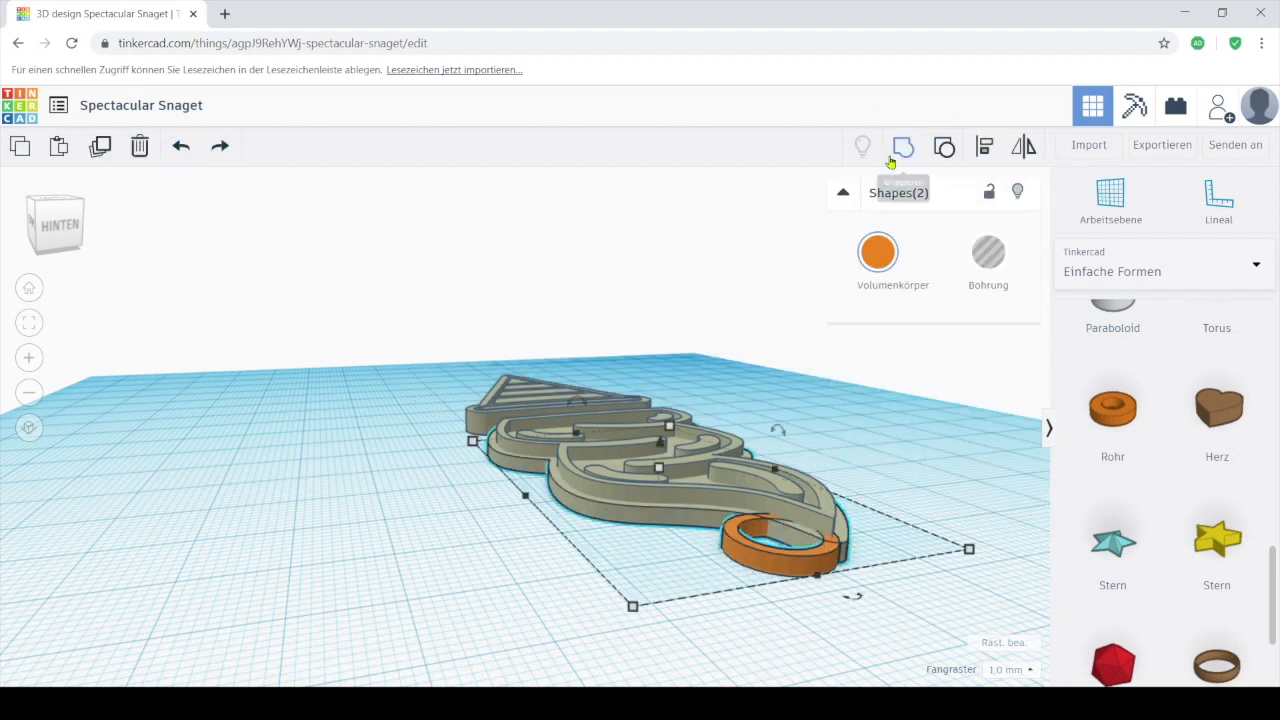
{"action": "left_click_drag", "start_coordinate": [900, 609], "coordinate": [775, 595]}
{"action": "left_click", "coordinate": [773, 596]}
{"action": "left_click", "coordinate": [523, 622]}
{"action": "left_click_drag", "start_coordinate": [492, 577], "coordinate": [562, 598]}
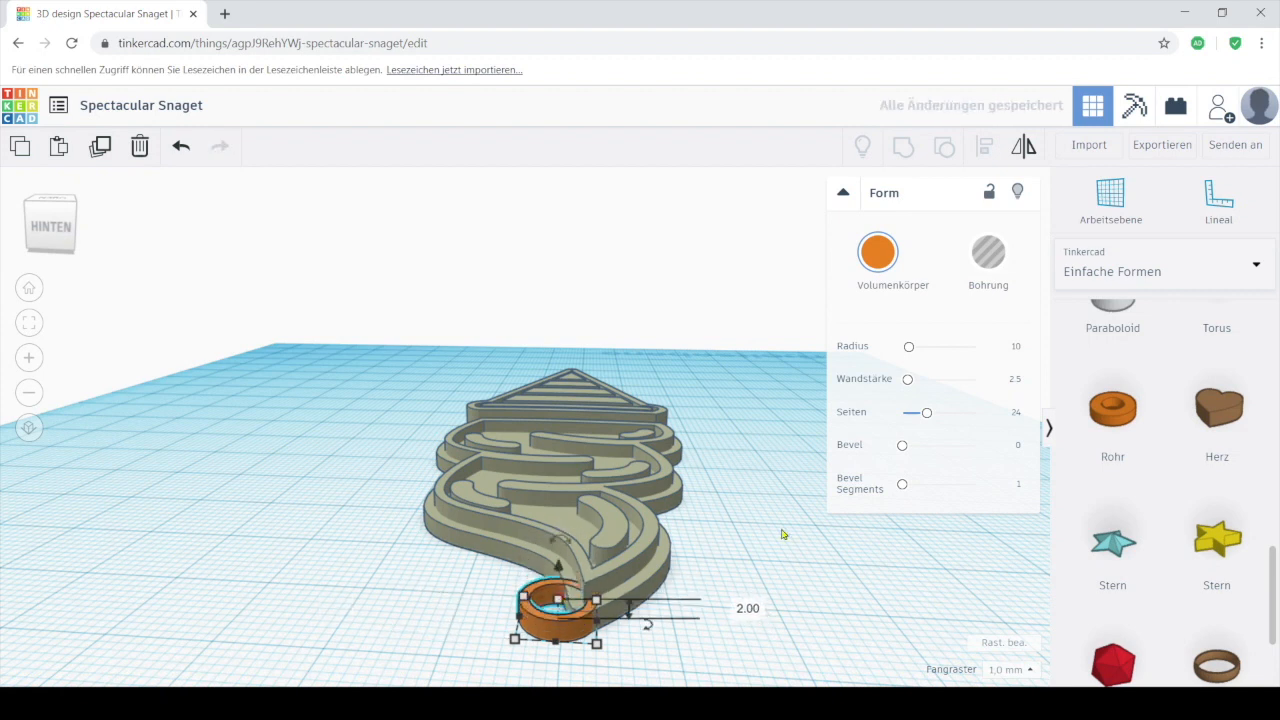
- Centre the ring on the swirl across its width and remove any stray shape
{"action": "left_click", "coordinate": [530, 560], "text": "shift"}
{"action": "left_click", "coordinate": [984, 146]}
{"action": "left_click", "coordinate": [530, 673]}
{"action": "left_click_drag", "start_coordinate": [1095, 568], "coordinate": [955, 512]}
{"action": "key", "text": "Delete"}
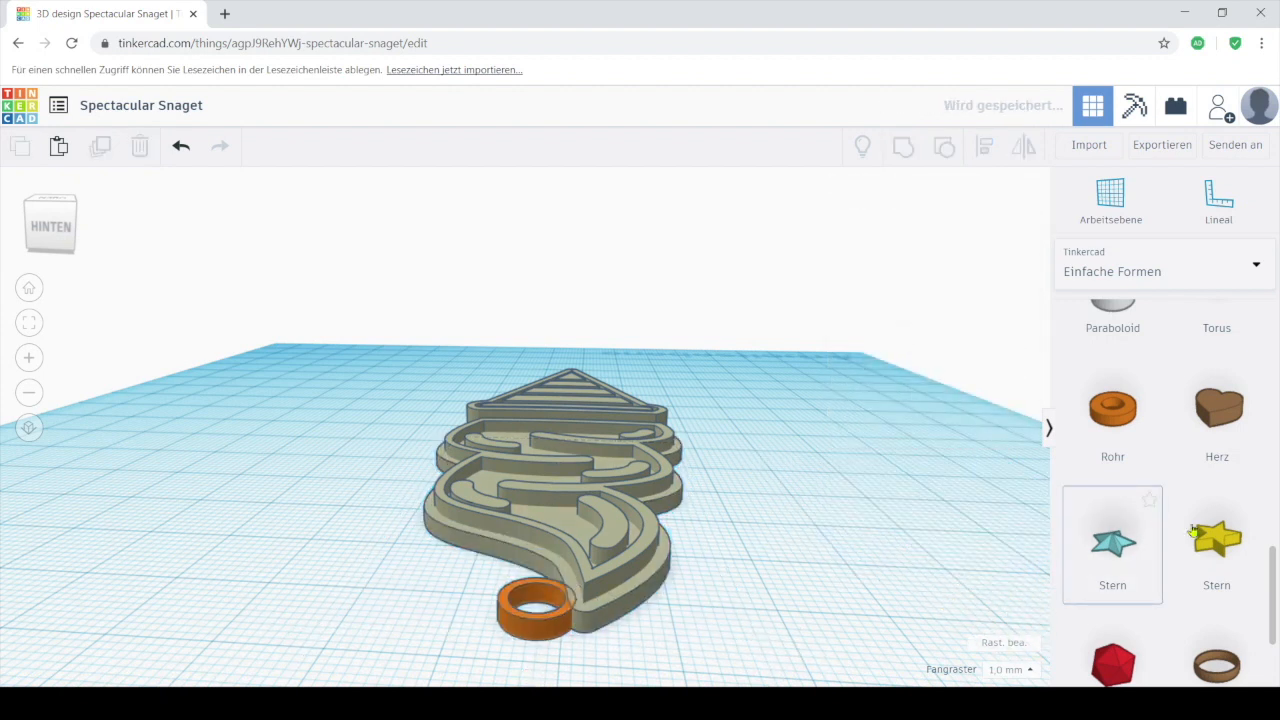
- Scale the ring to 8.95 mm in length and width and recentre it across the swirl's width
{"action": "left_click", "coordinate": [547, 630]}
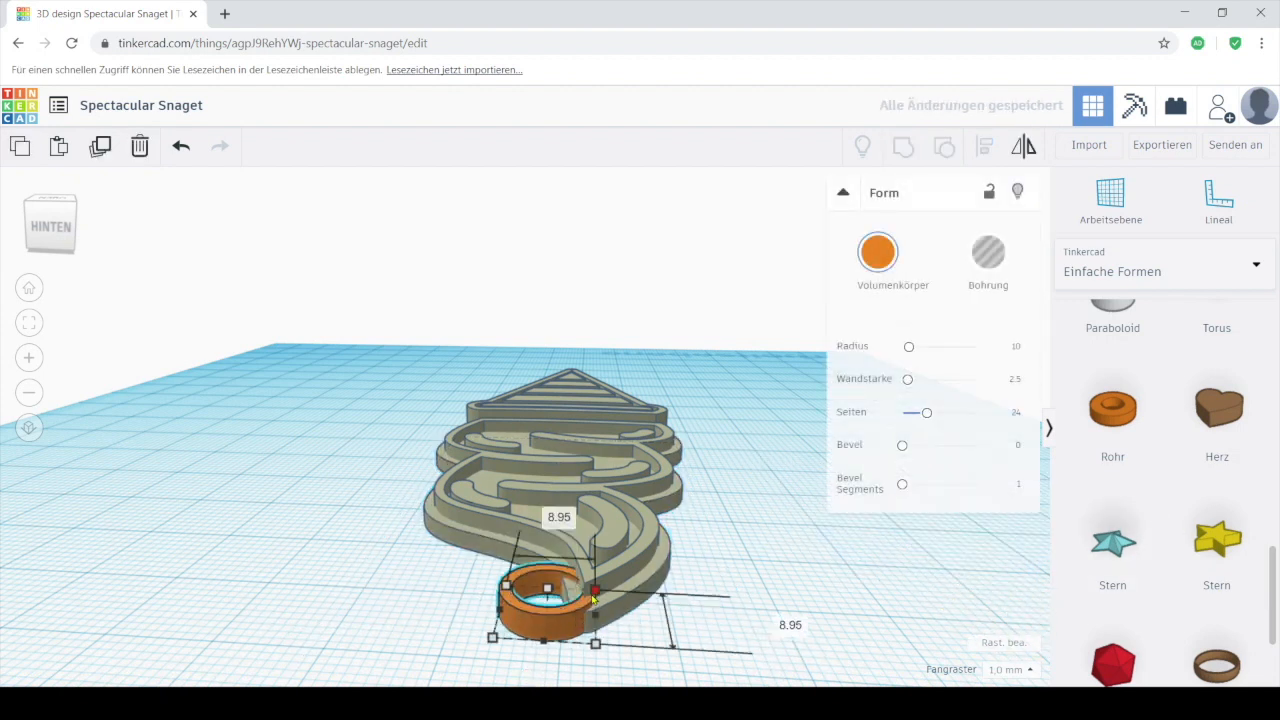
{"action": "key", "text": "ctrl+a"}
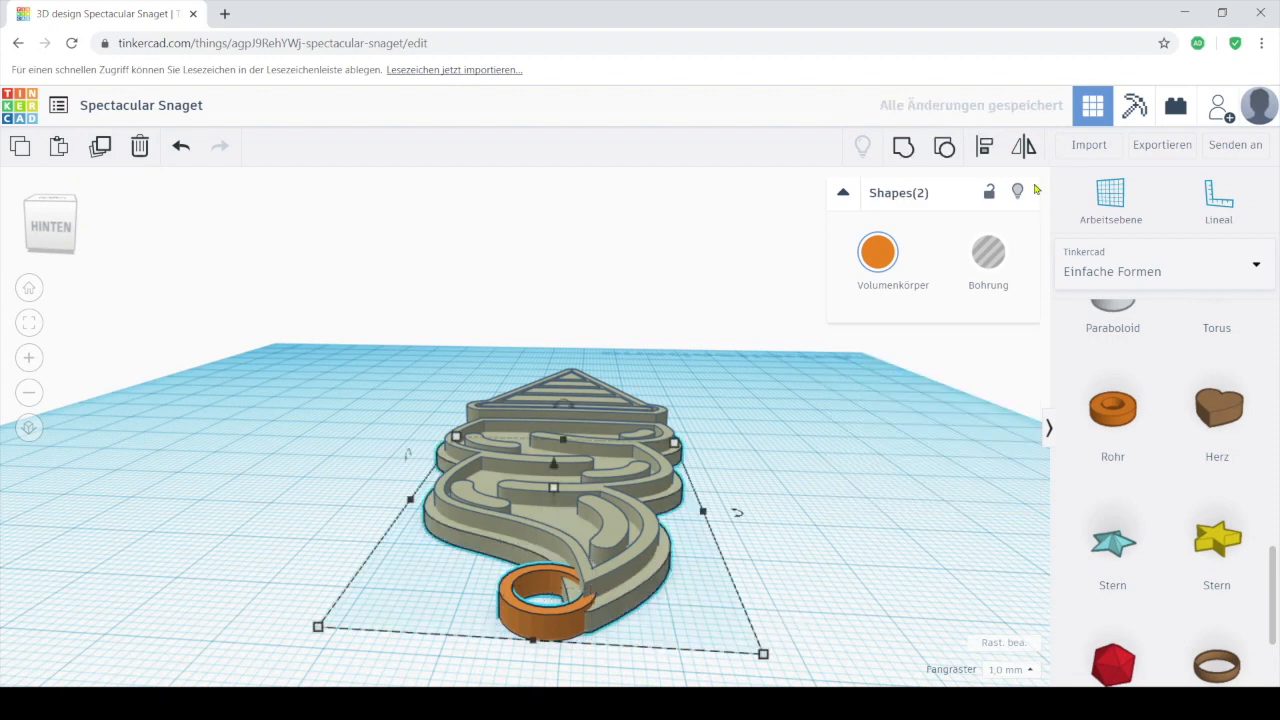
{"action": "key", "text": "l"}
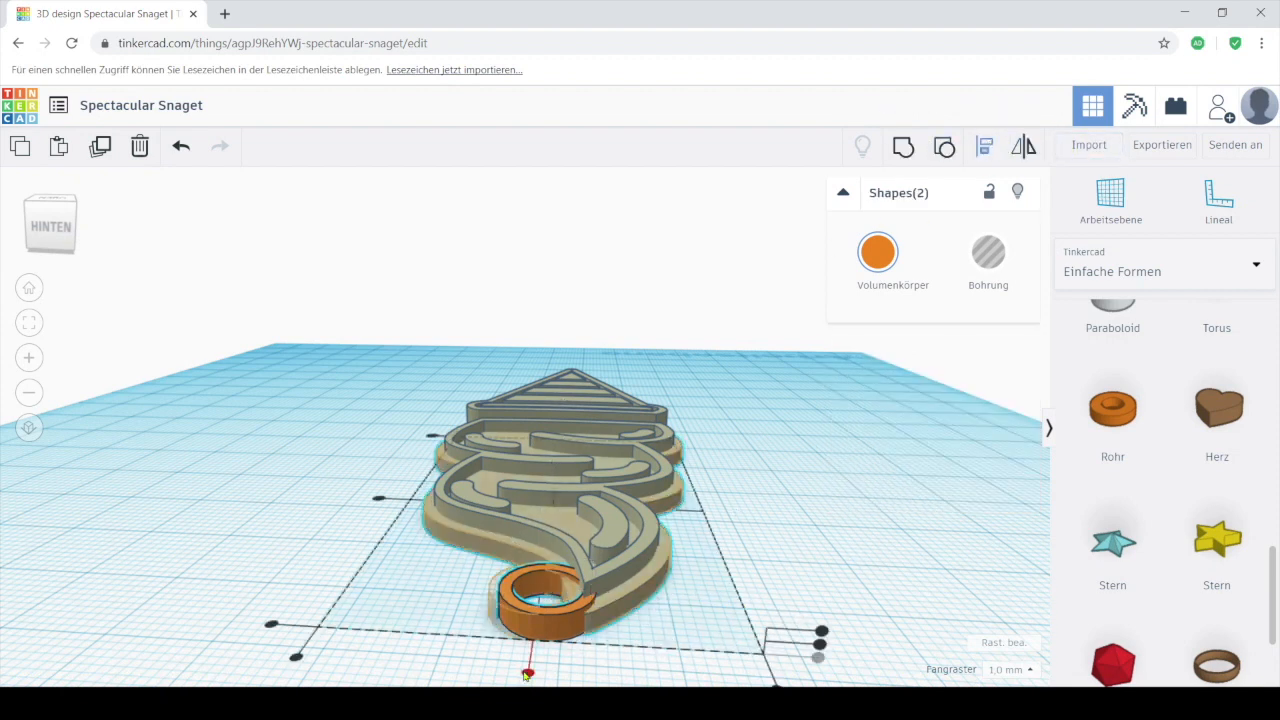
{"action": "left_click", "coordinate": [527, 674]}
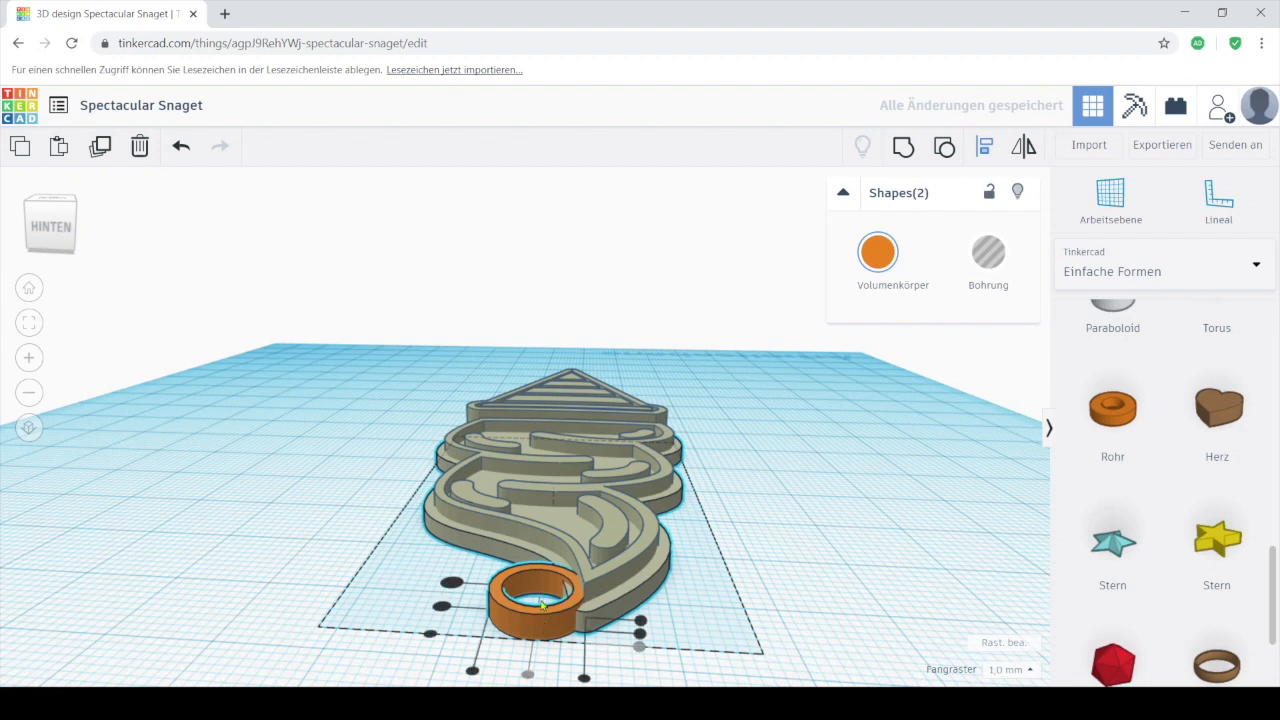
- Lower the ring's height slightly and group the ring with the filled swirl
{"action": "left_click", "coordinate": [353, 502]}
{"action": "left_click", "coordinate": [528, 610]}
{"action": "left_click_drag", "start_coordinate": [541, 592], "coordinate": [541, 597]}
{"action": "left_click", "coordinate": [603, 616], "text": "shift"}
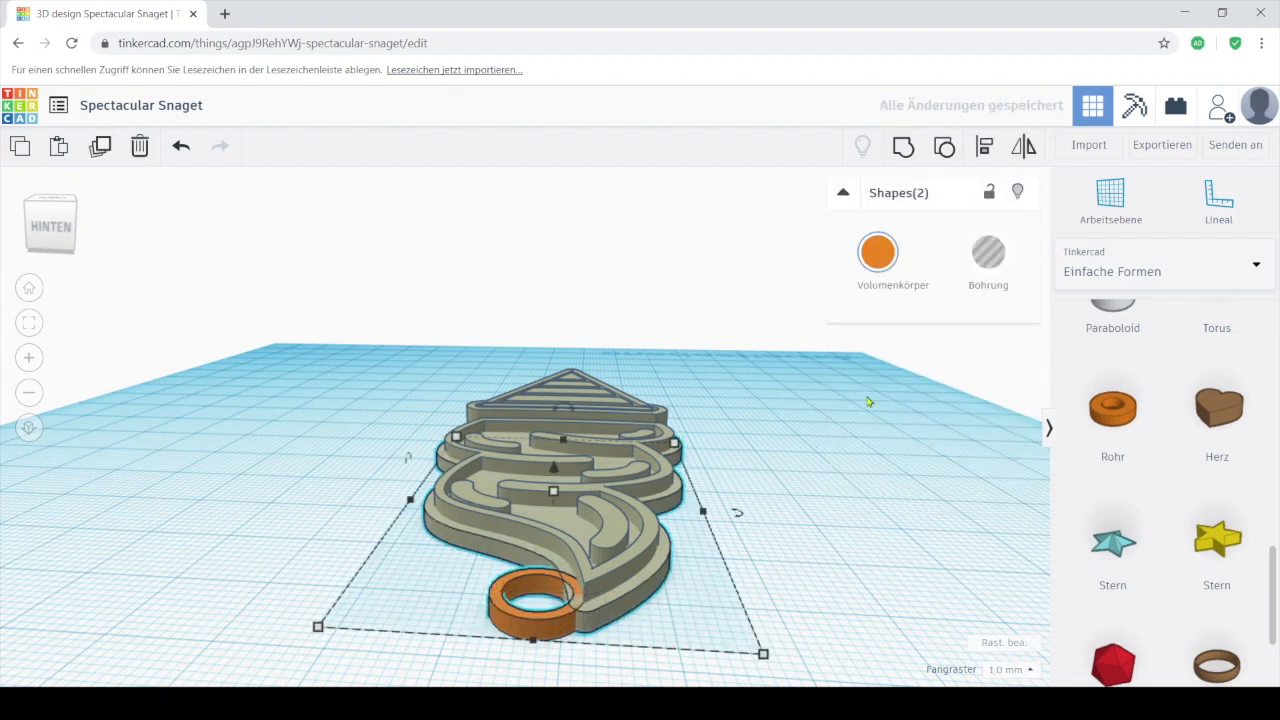
{"action": "left_click", "coordinate": [908, 148]}
- Group the outlined swirl with the filled swirl and ring, and colour the combined part red
{"action": "left_click", "coordinate": [867, 499]}
{"action": "left_click_drag", "start_coordinate": [916, 411], "coordinate": [654, 391]}
{"action": "scroll", "coordinate": [654, 391], "scroll_direction": "up", "scroll_amount": 2}
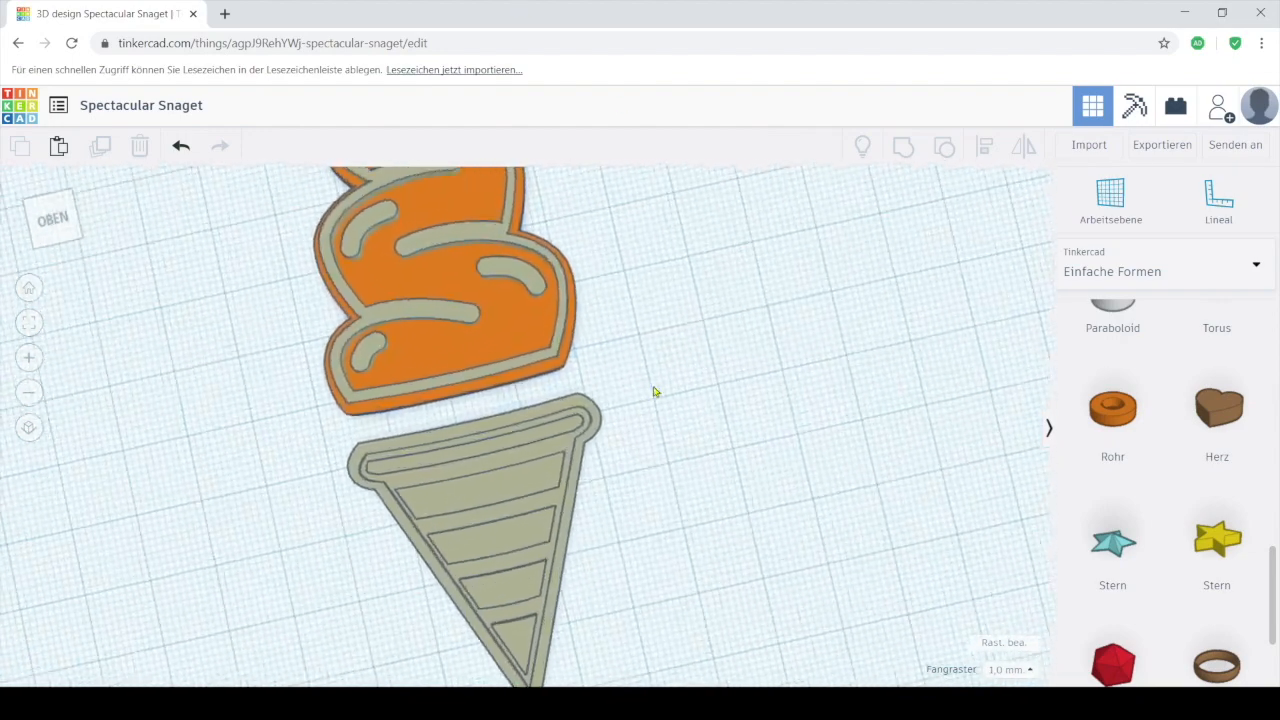
{"action": "scroll", "coordinate": [585, 323], "scroll_direction": "down", "scroll_amount": 6}
{"action": "left_click_drag", "start_coordinate": [366, 216], "coordinate": [564, 432]}
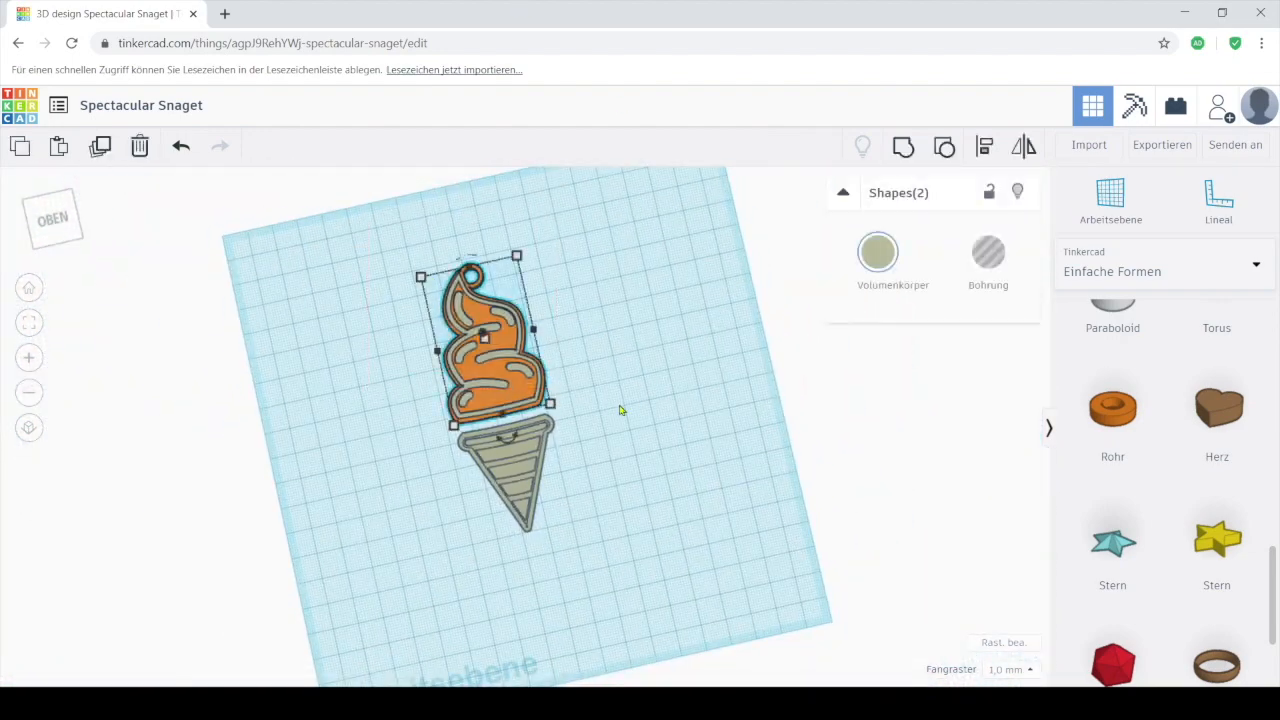
{"action": "left_click", "coordinate": [918, 148]}
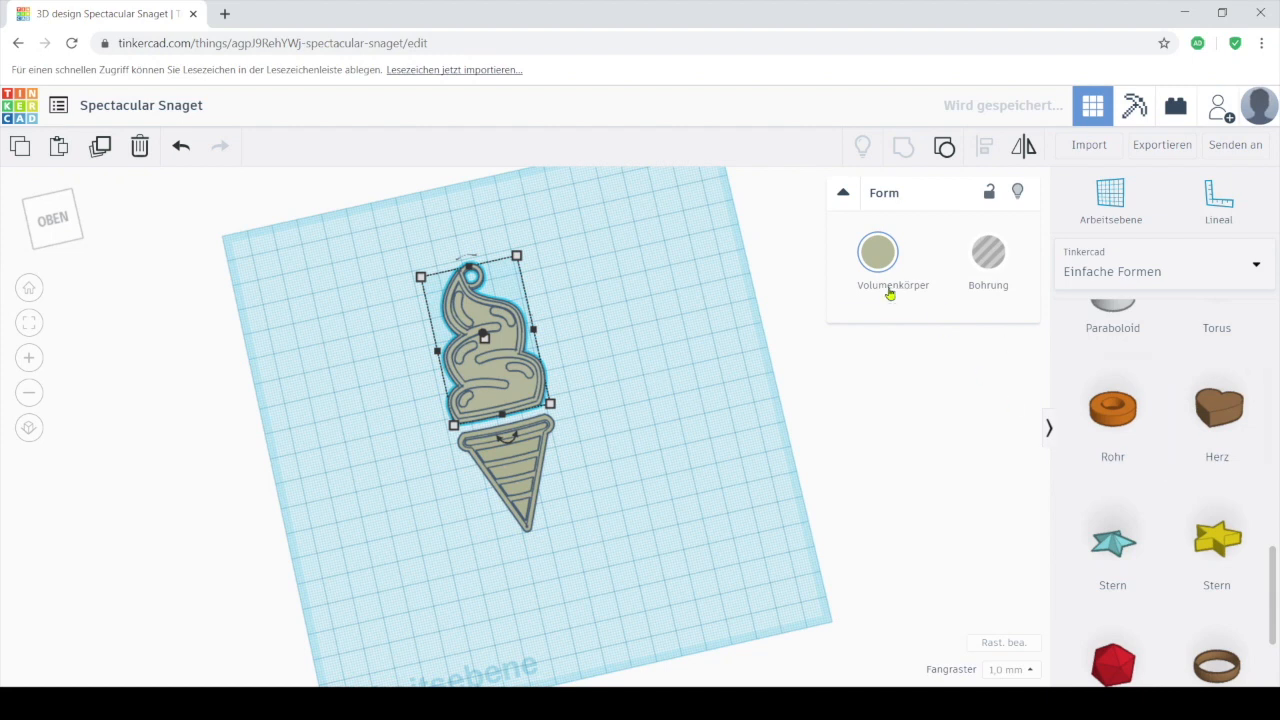
{"action": "left_click", "coordinate": [878, 254]}
{"action": "left_click", "coordinate": [866, 411]}
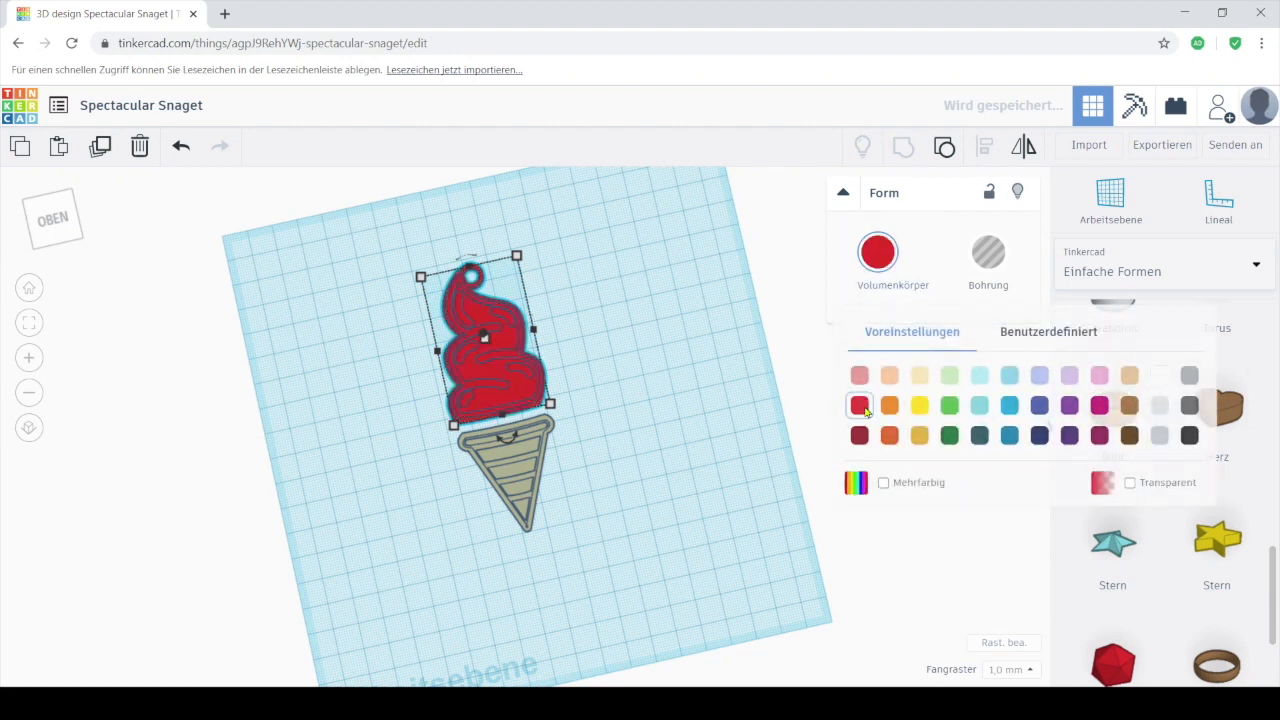
- Colour the engraved cone dark yellow
{"action": "left_click", "coordinate": [522, 478]}
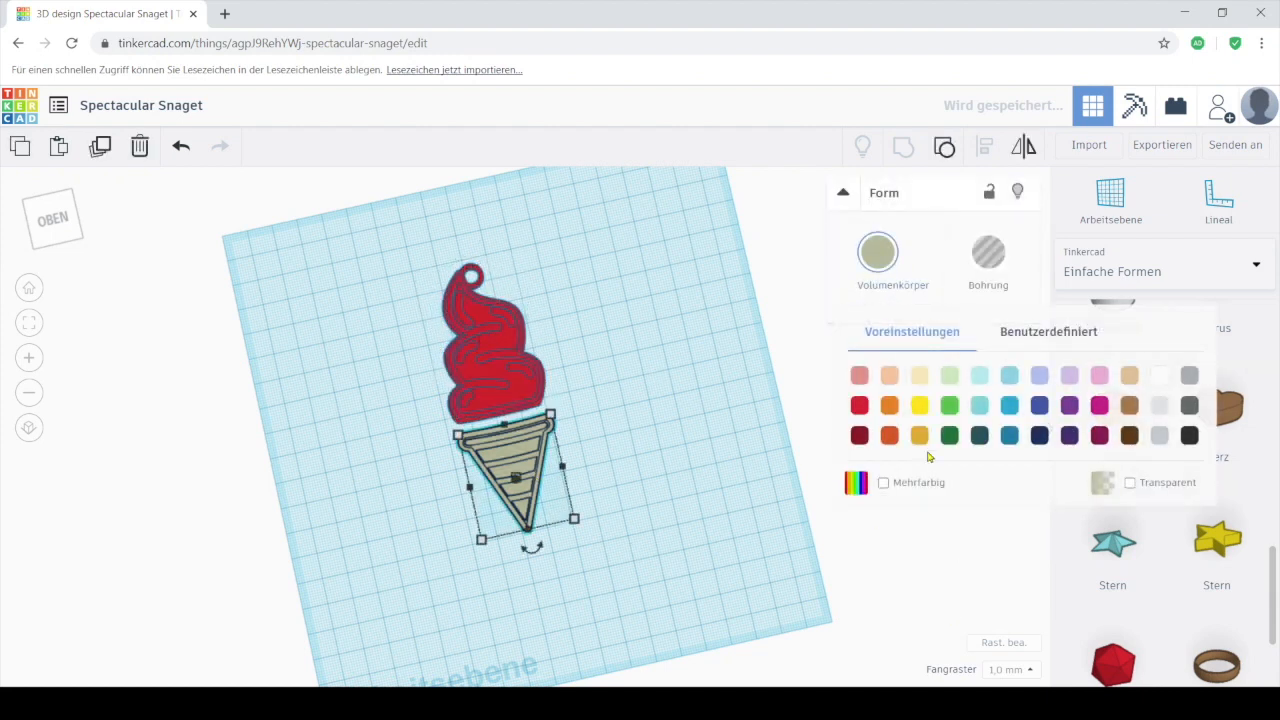
{"action": "left_click", "coordinate": [630, 418]}
{"action": "scroll", "coordinate": [646, 349], "scroll_direction": "up", "scroll_amount": 2}
{"action": "scroll", "coordinate": [646, 349], "scroll_direction": "down", "scroll_amount": 3}
{"action": "left_click_drag", "start_coordinate": [646, 349], "coordinate": [397, 411]}
{"action": "scroll", "coordinate": [466, 413], "scroll_direction": "up", "scroll_amount": 2}
{"action": "scroll", "coordinate": [466, 413], "scroll_direction": "up", "scroll_amount": 5}
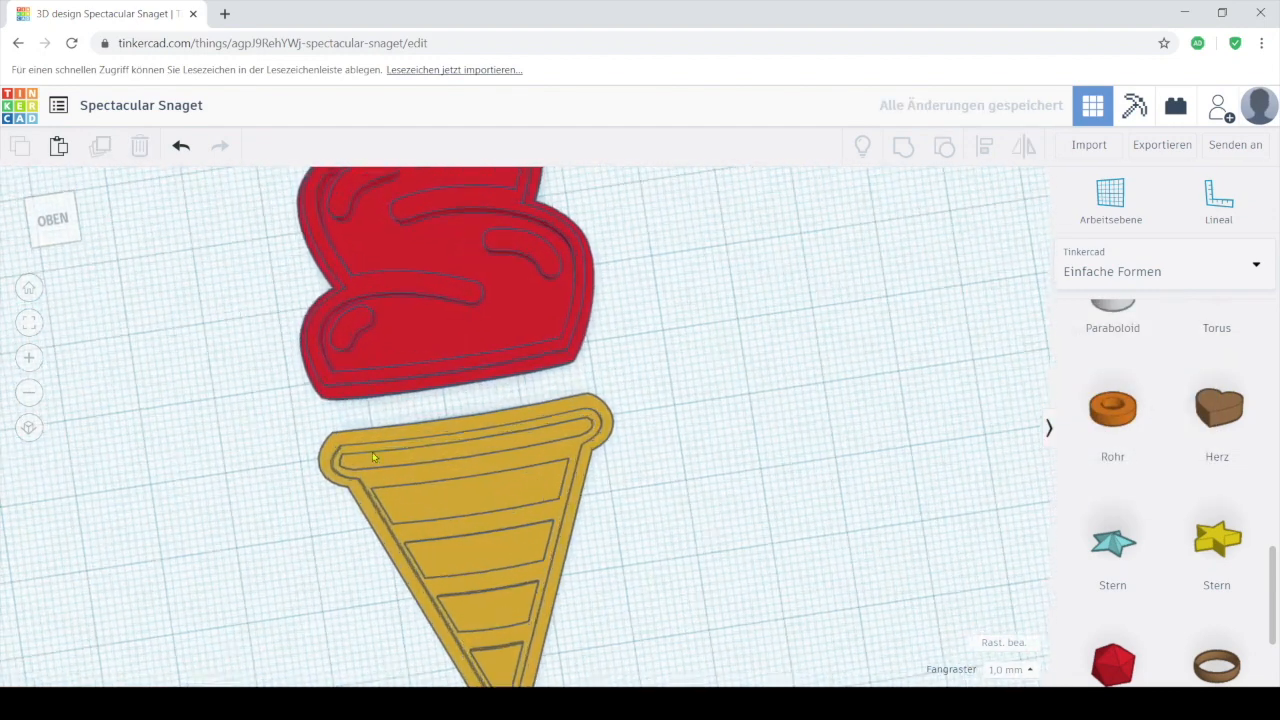
- Place a small hole cylinder on the wide upper band of the cone
{"action": "scroll", "coordinate": [1207, 456], "scroll_direction": "up", "scroll_amount": 5}
{"action": "left_click_drag", "start_coordinate": [1203, 391], "coordinate": [846, 383]}
{"action": "left_click_drag", "start_coordinate": [722, 295], "coordinate": [427, 449]}
{"action": "left_click_drag", "start_coordinate": [829, 500], "coordinate": [749, 520]}
{"action": "left_click", "coordinate": [749, 520]}
{"action": "scroll", "coordinate": [749, 520], "scroll_direction": "up", "scroll_amount": 3}
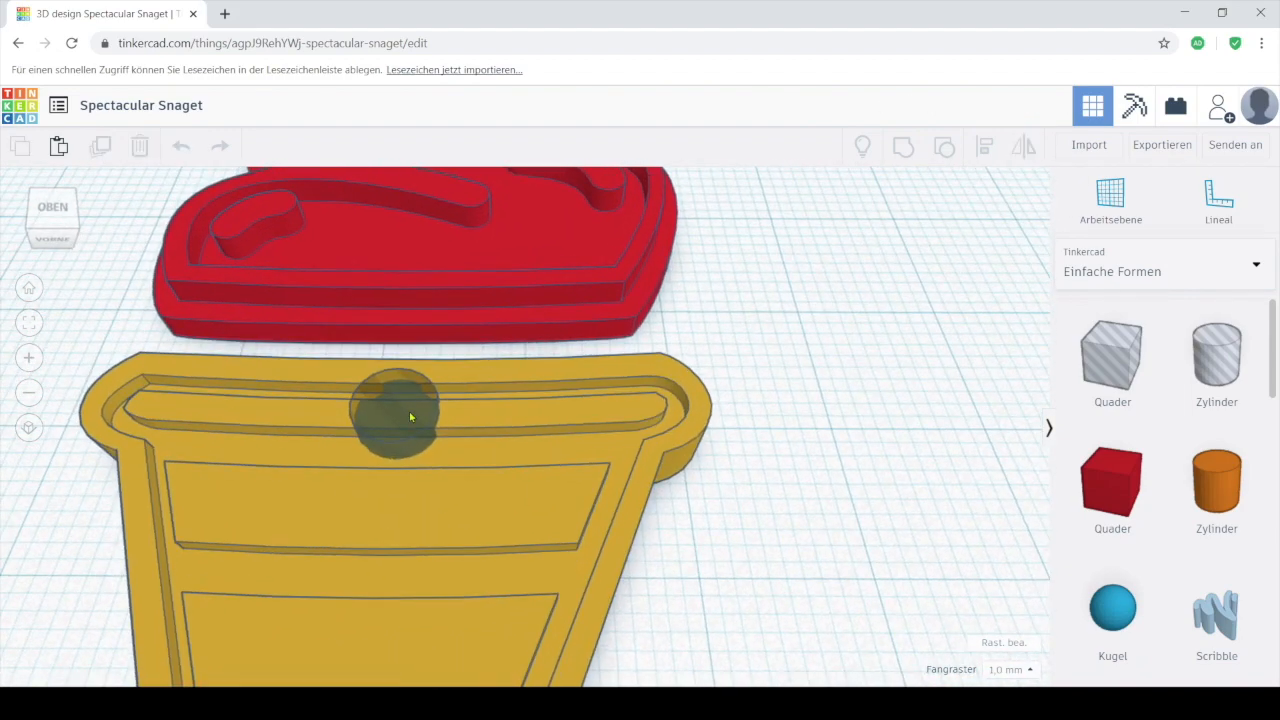
- Align the hole cylinder to the centre of the cone's width
{"action": "left_click", "coordinate": [410, 417]}
{"action": "left_click", "coordinate": [553, 382], "text": "shift"}
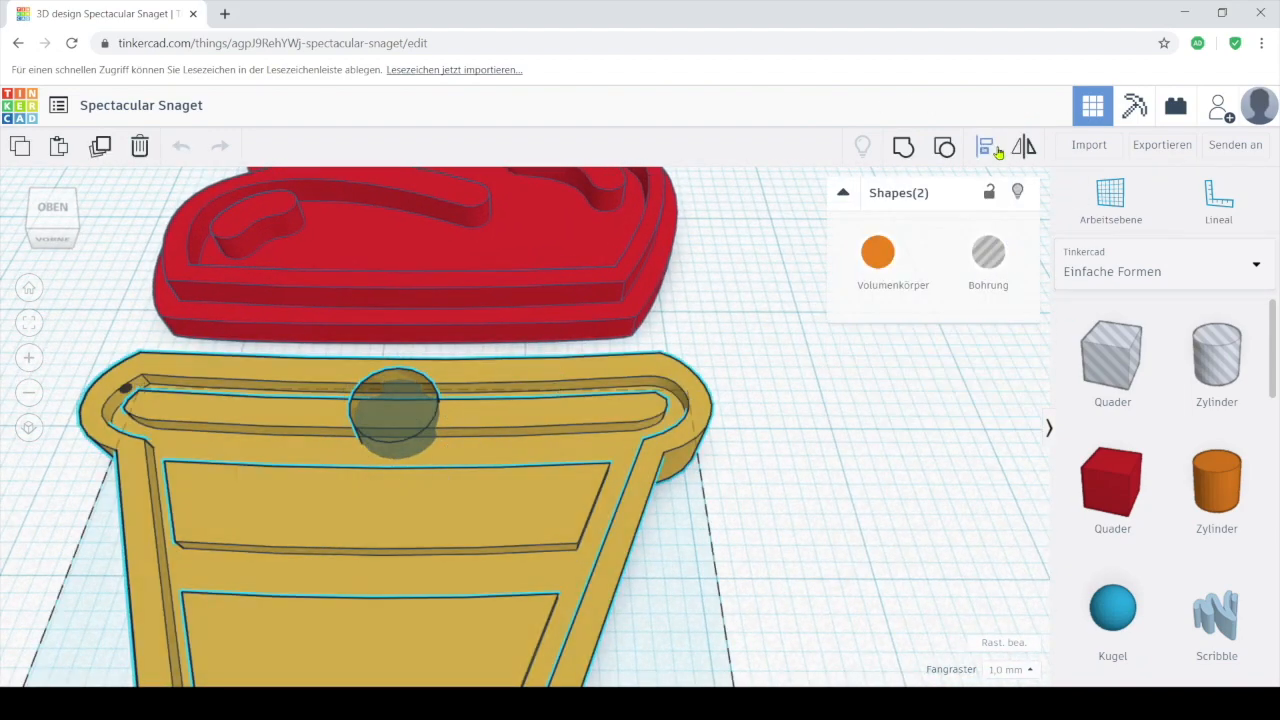
{"action": "left_click", "coordinate": [998, 151]}
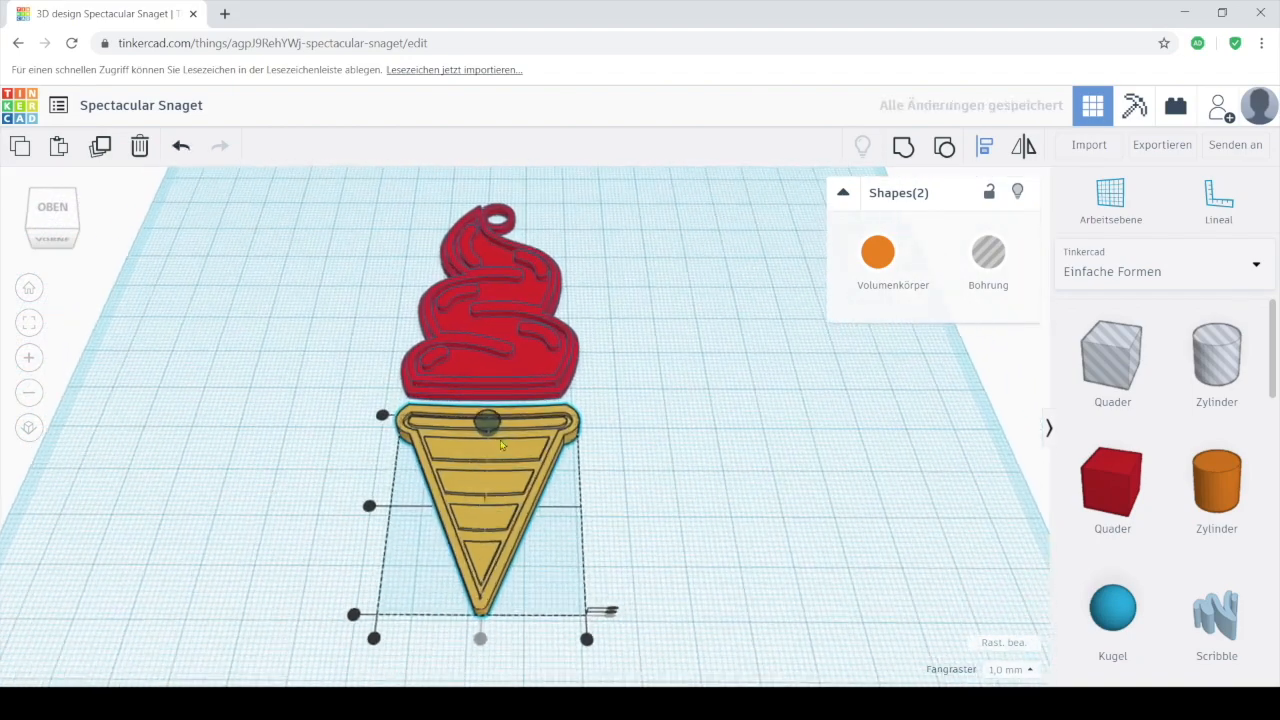
{"action": "scroll", "coordinate": [502, 445], "scroll_direction": "up", "scroll_amount": 3}
- Duplicate the hole cylinder and move the copy onto the swirl just above its lower edge
{"action": "left_click", "coordinate": [740, 464]}
{"action": "left_click_drag", "start_coordinate": [777, 472], "coordinate": [768, 556]}
{"action": "left_click", "coordinate": [449, 438]}
{"action": "left_click", "coordinate": [101, 148]}
{"action": "left_click_drag", "start_coordinate": [464, 450], "coordinate": [459, 345]}
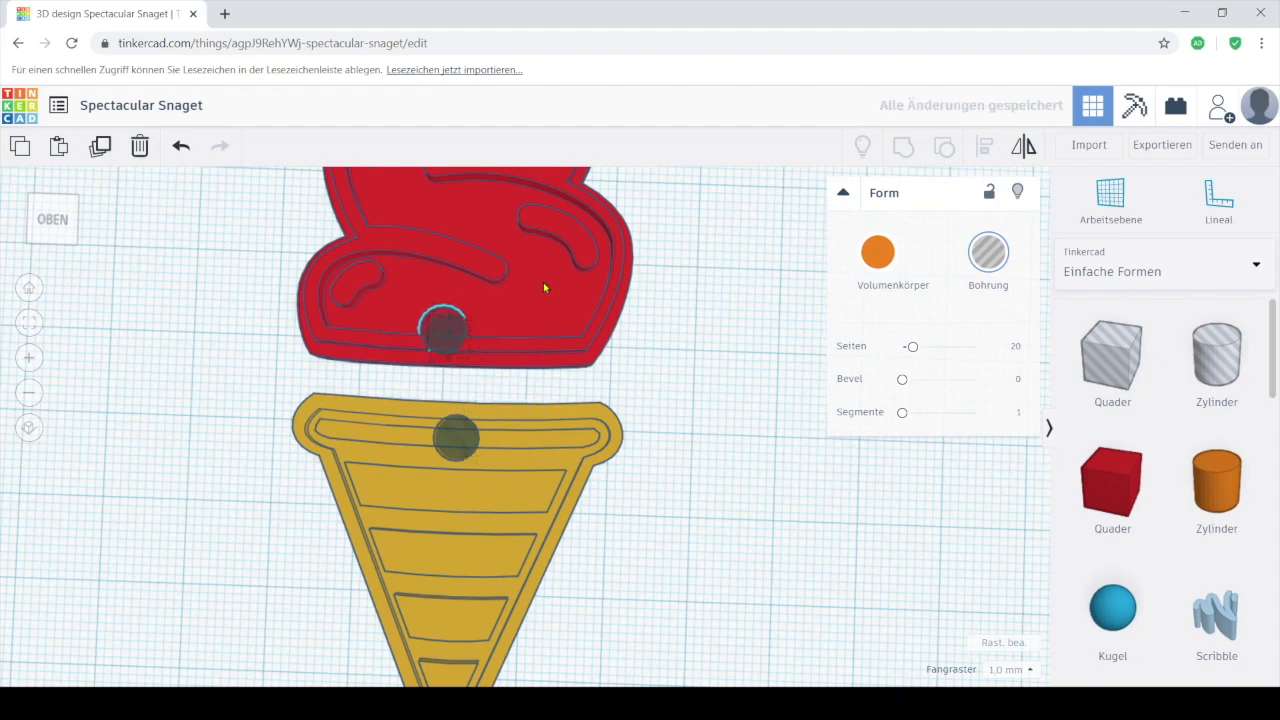
- Group the duplicated hole cylinder with the red swirl to cut a connecting hole near its lower edge
{"action": "left_click", "coordinate": [543, 282], "text": "shift"}
{"action": "left_click", "coordinate": [785, 345]}
{"action": "left_click_drag", "start_coordinate": [785, 345], "coordinate": [484, 310]}
{"action": "left_click", "coordinate": [598, 355]}
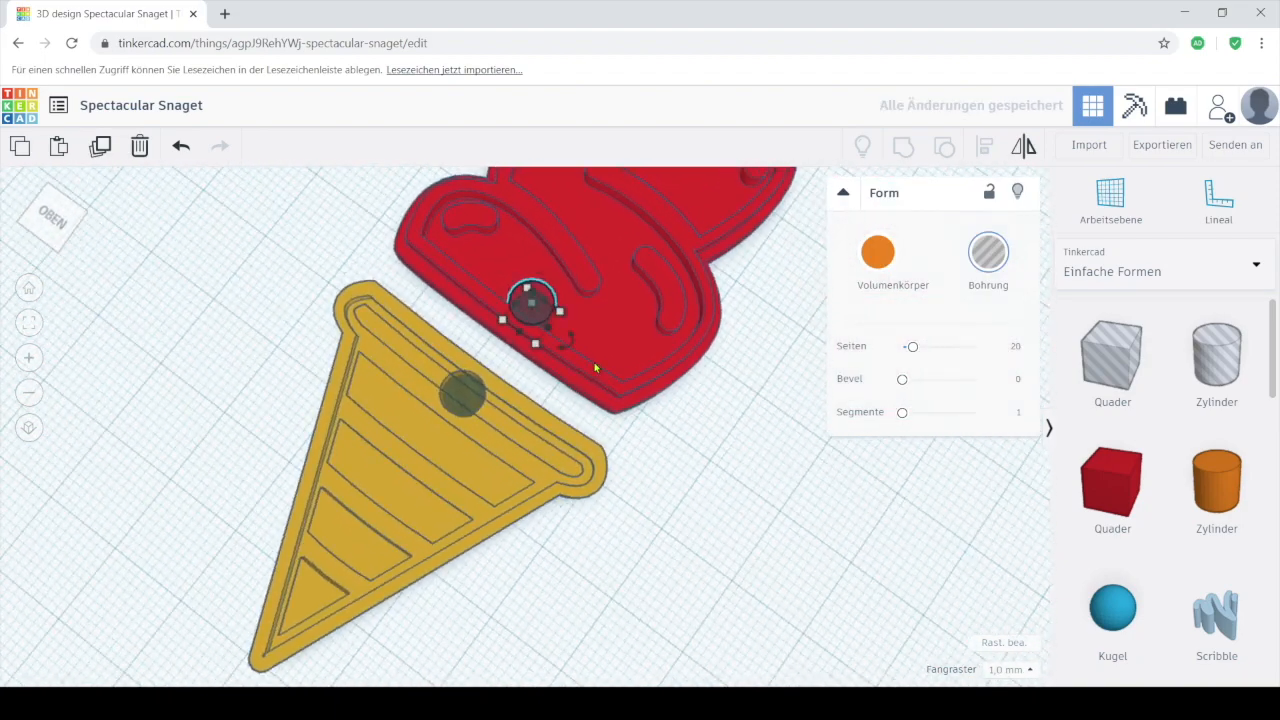
{"action": "left_click", "coordinate": [595, 369], "text": "shift"}
{"action": "left_click", "coordinate": [731, 540]}
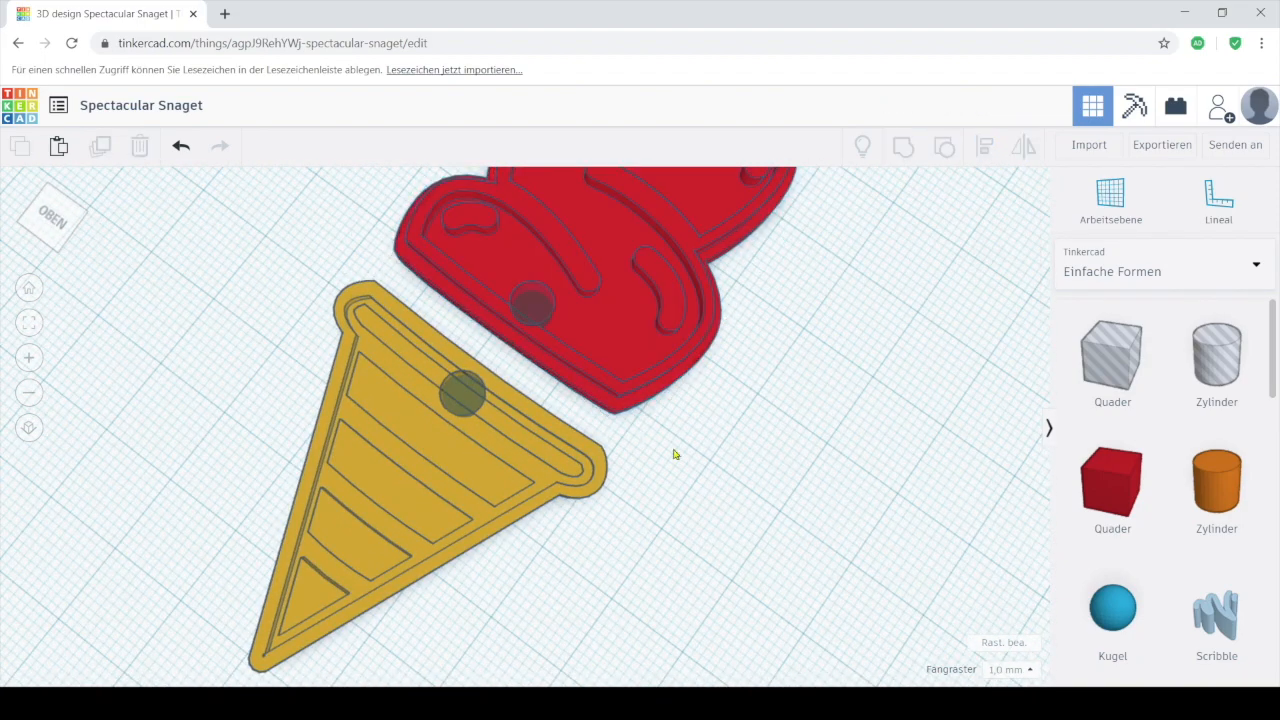
{"action": "left_click", "coordinate": [651, 328], "text": "shift"}
{"action": "key", "text": "ctrl+g"}
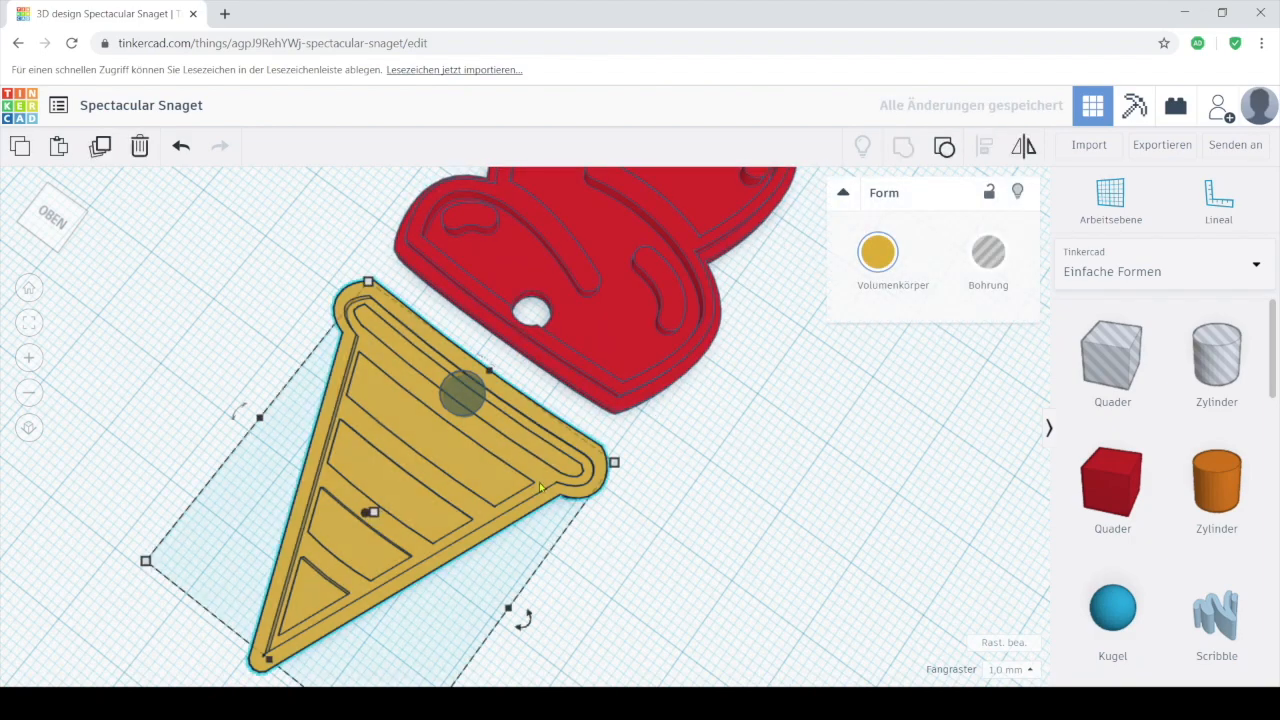
- Group the remaining hole cylinder with the cone to cut its connecting hole
{"action": "left_click_drag", "start_coordinate": [602, 478], "coordinate": [560, 350]}
{"action": "left_click_drag", "start_coordinate": [266, 306], "coordinate": [480, 405]}
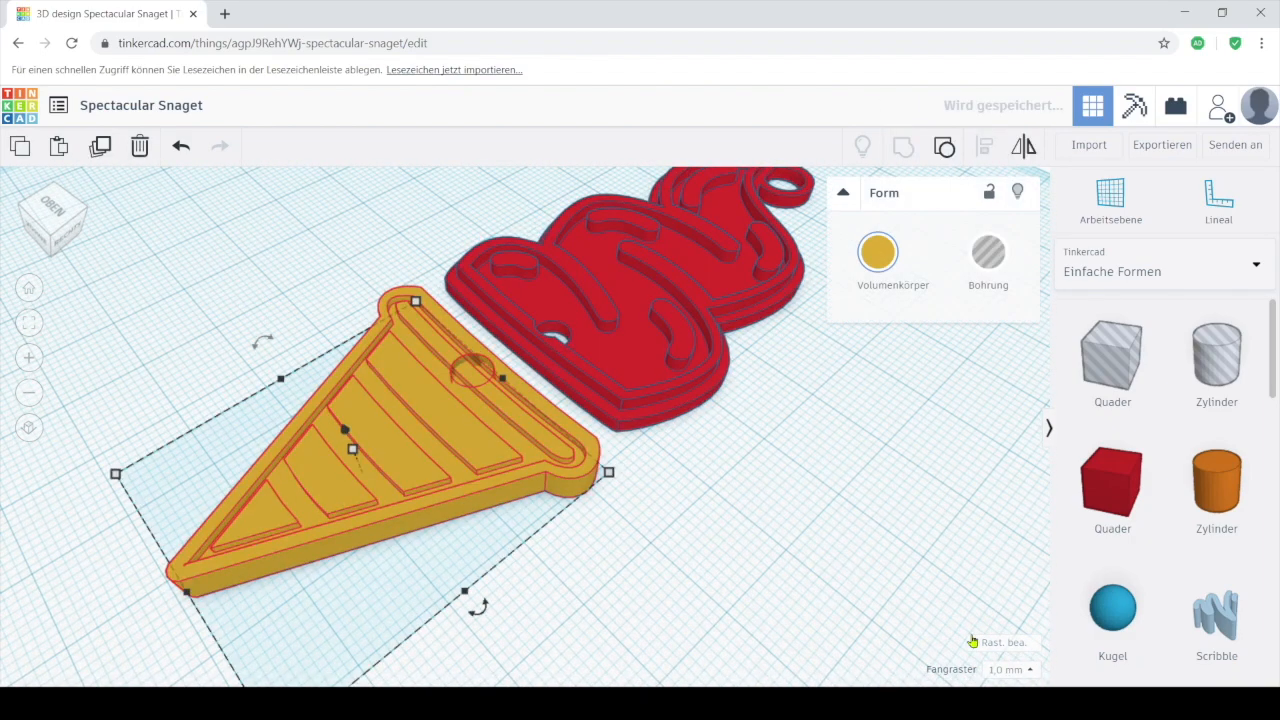
{"action": "left_click_drag", "start_coordinate": [684, 477], "coordinate": [703, 386]}
{"action": "scroll", "coordinate": [706, 451], "scroll_direction": "down", "scroll_amount": 4}
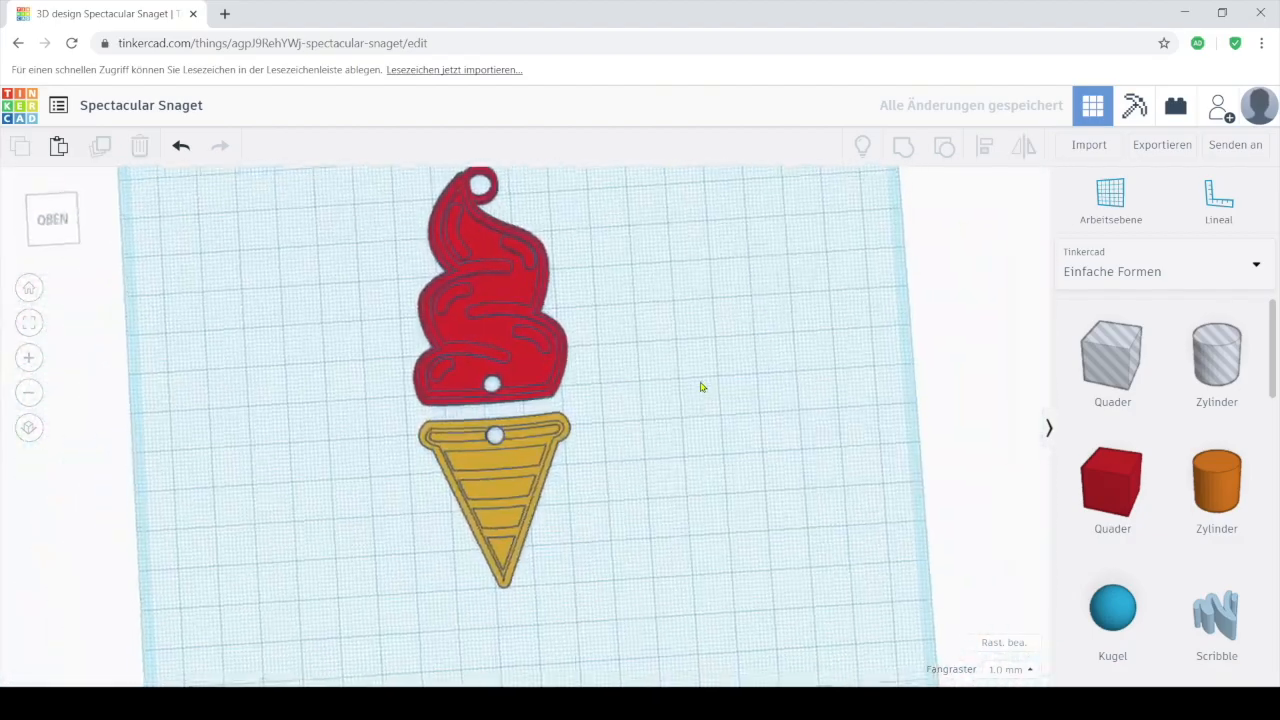
{"action": "scroll", "coordinate": [703, 386], "scroll_direction": "down", "scroll_amount": 2}
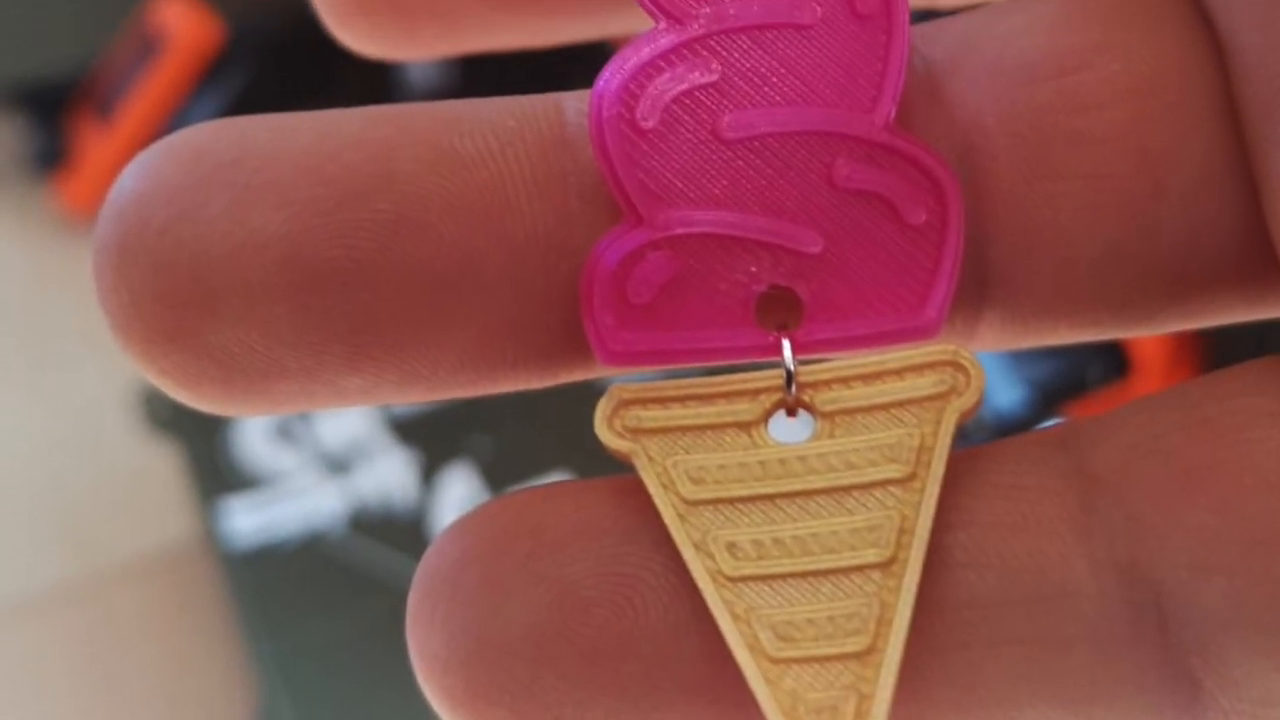